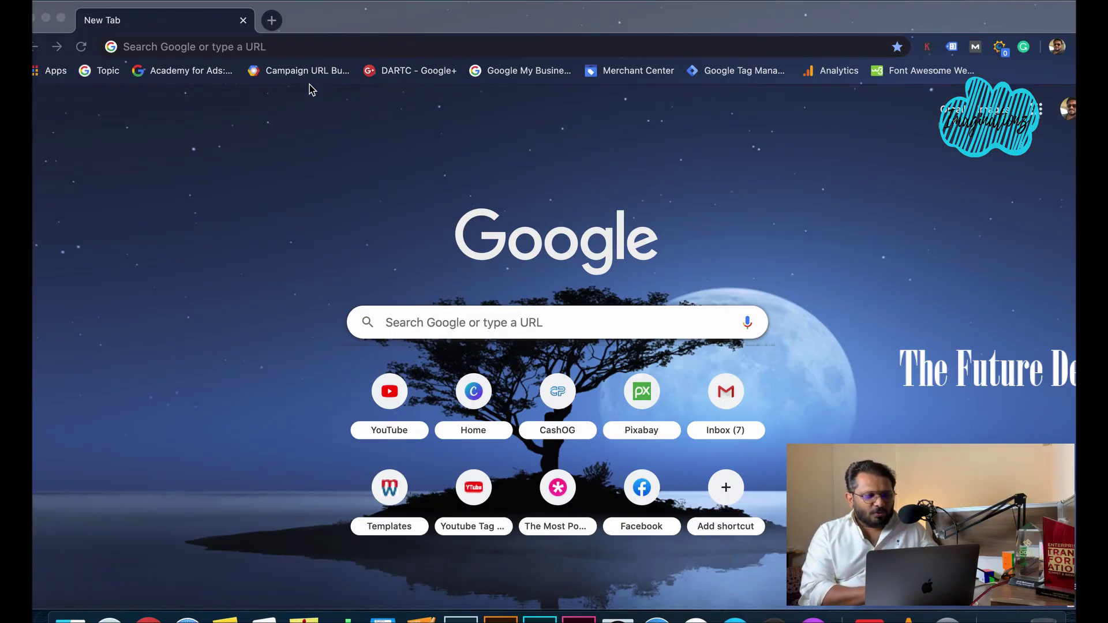
- Open the Google Forms home page at docs.google.com/forms
click(297, 52)
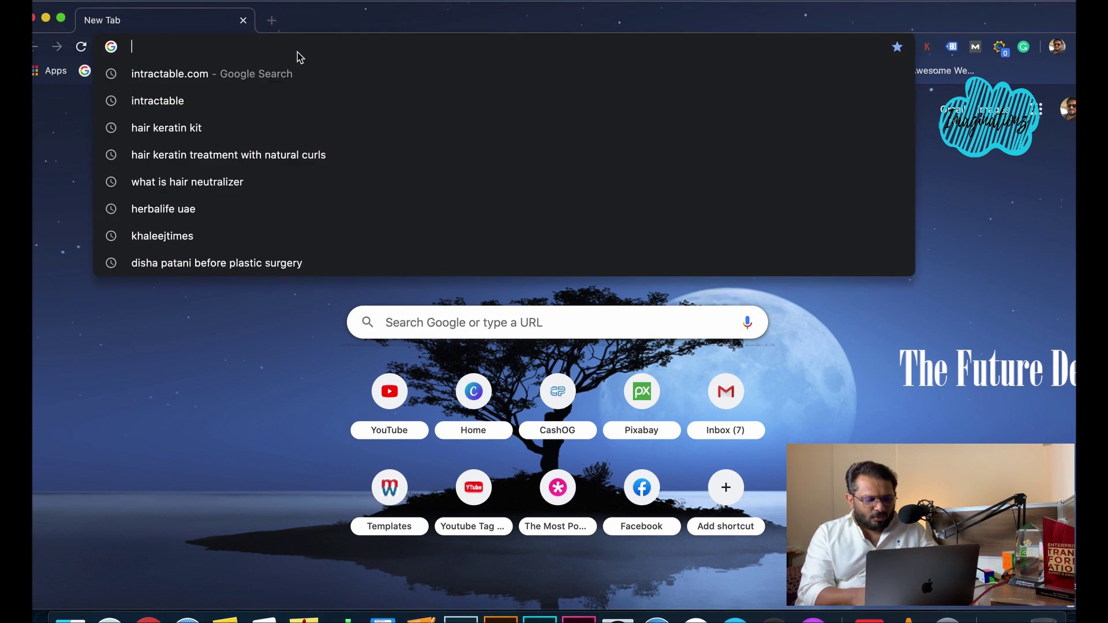
text(doc)
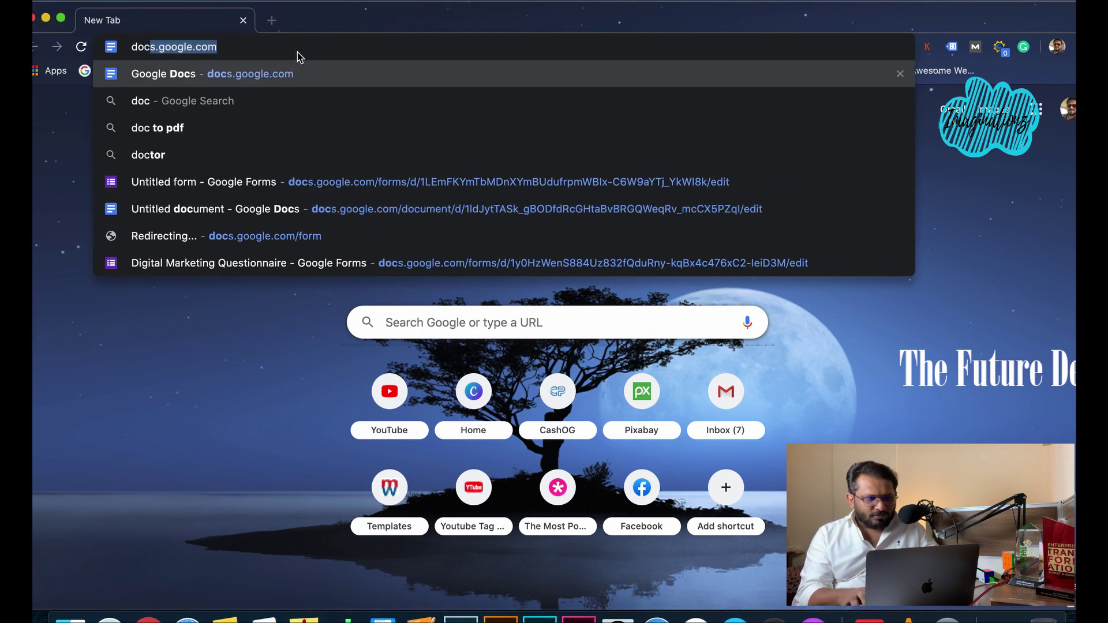
key(Right)
text(/f)
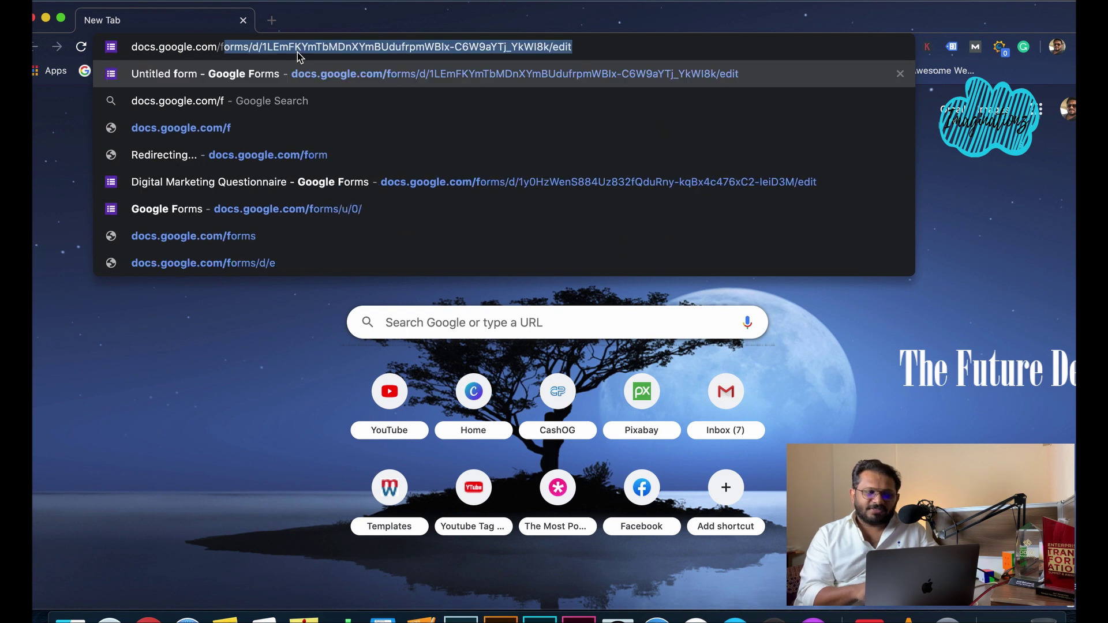
text(orms)
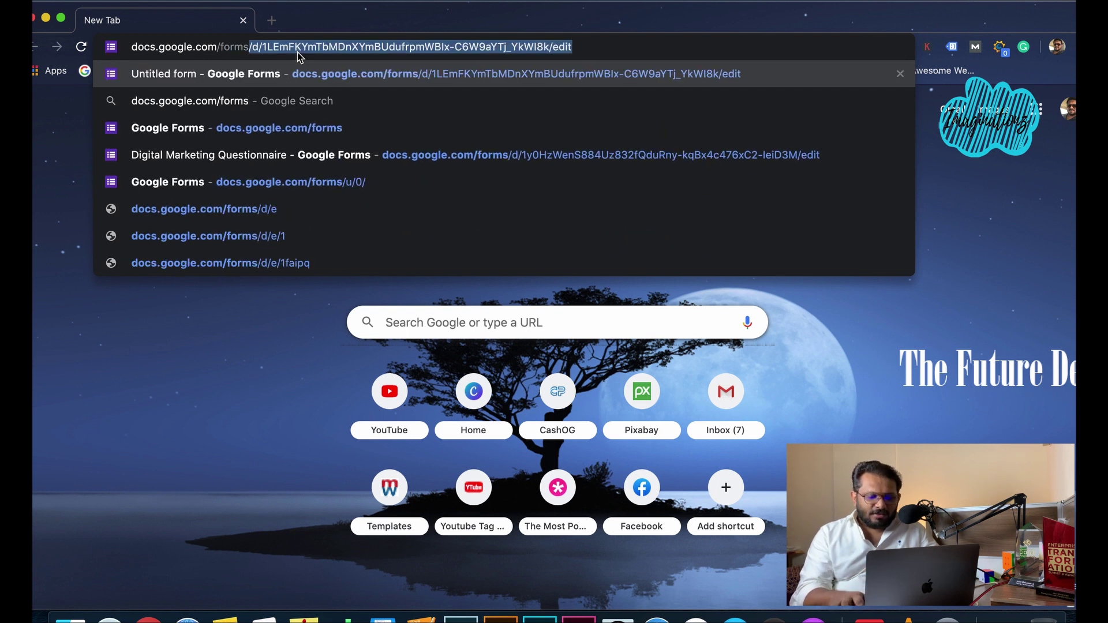
key(Delete)
key(Return)
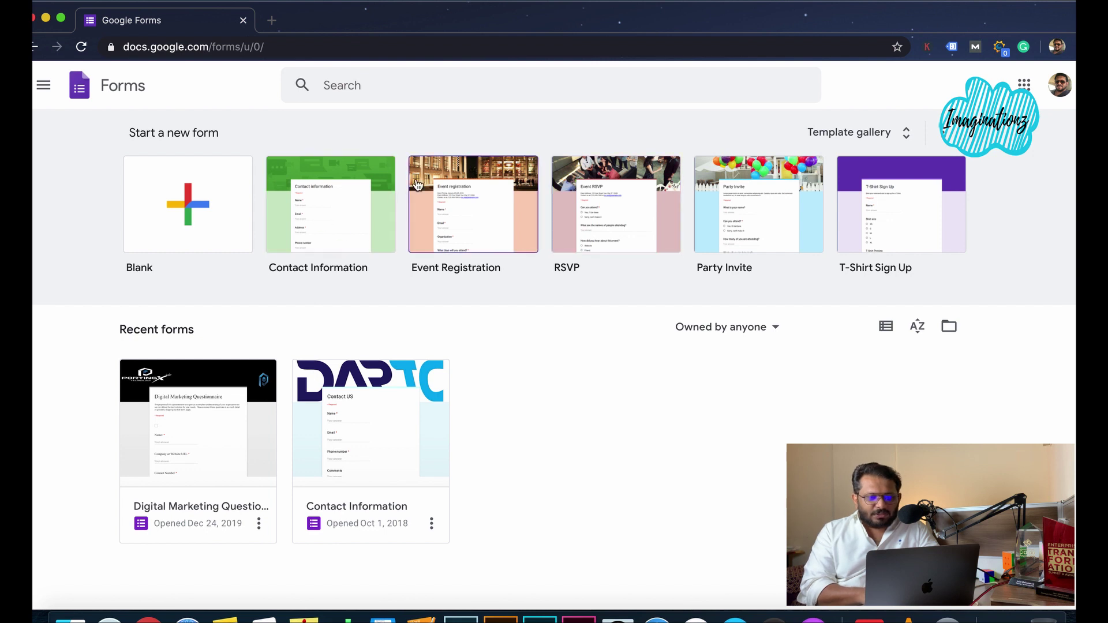
- Browse the personal, work and education templates in the template gallery, and create a new blank form
click(849, 133)
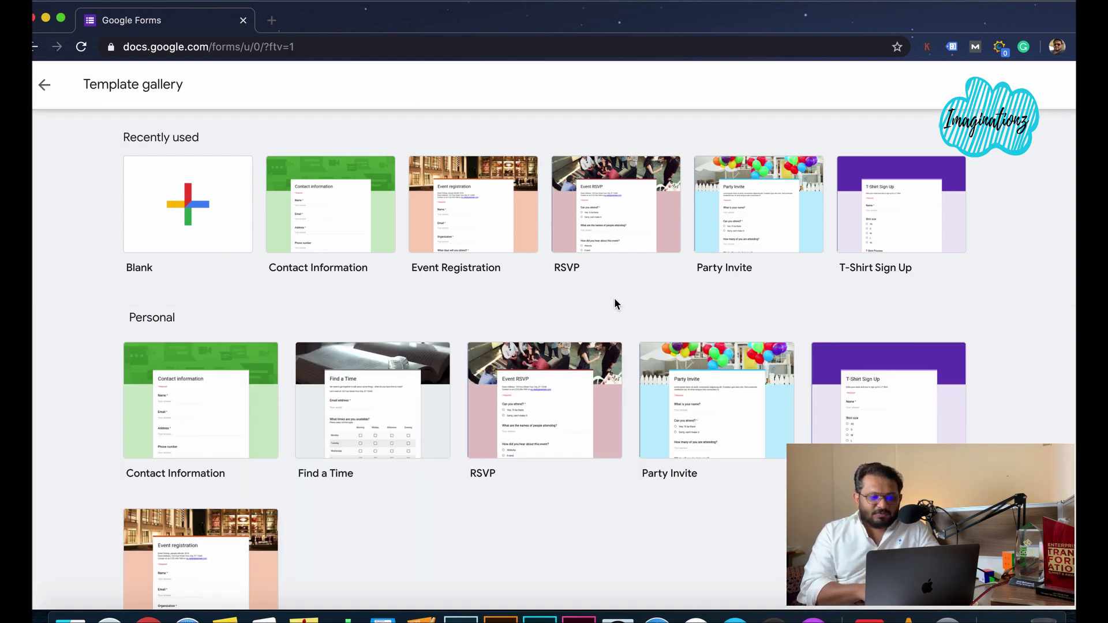
scroll(614, 297, down, 2)
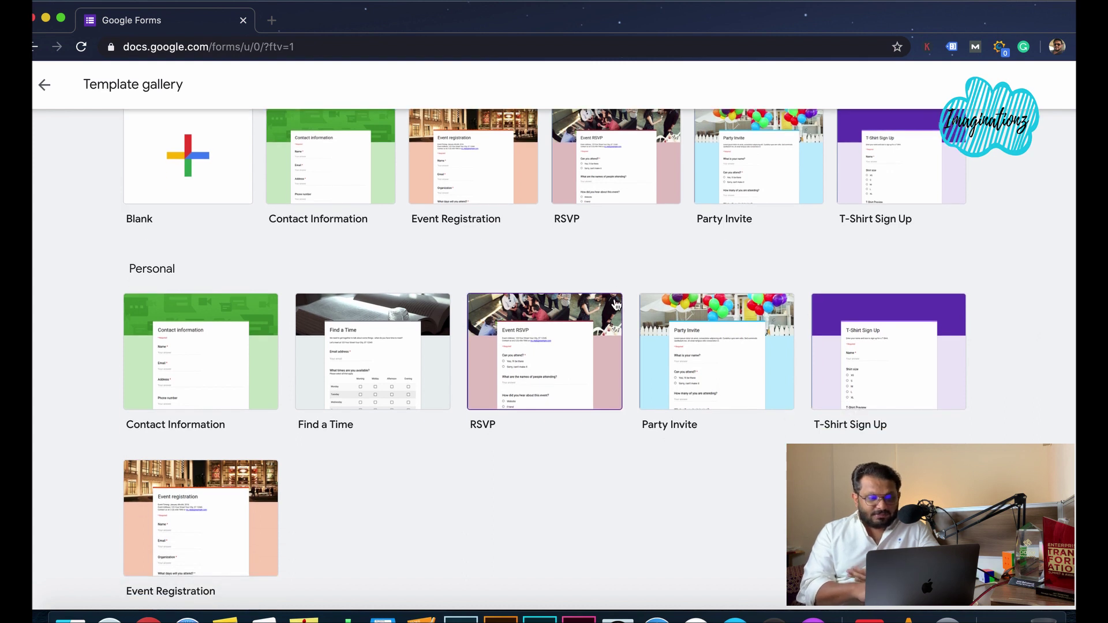
scroll(616, 304, down, 2)
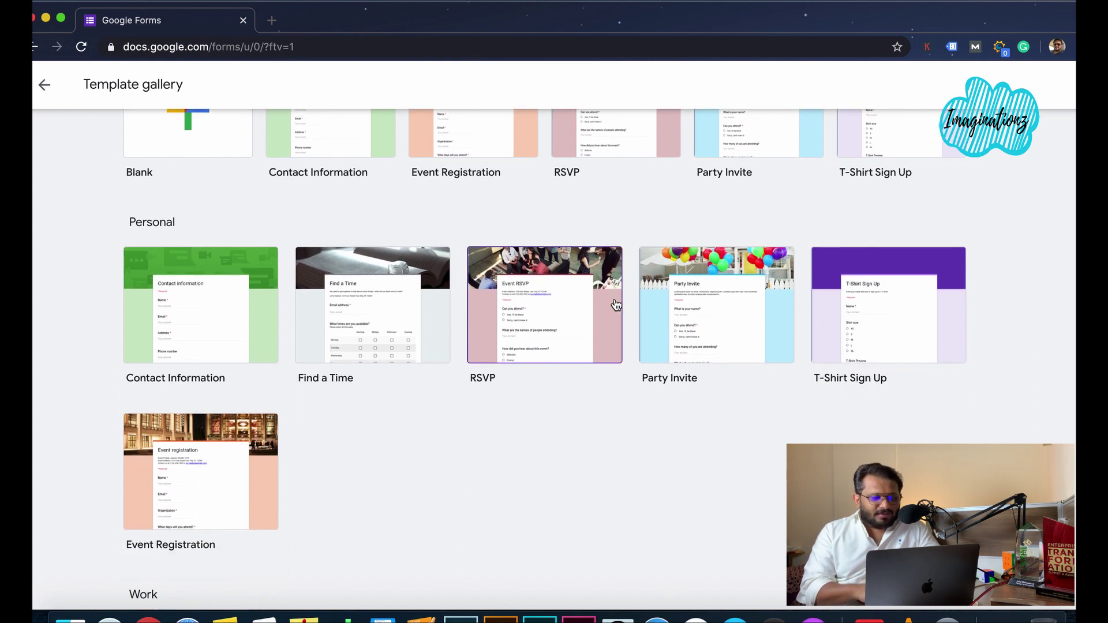
scroll(616, 305, down, 10)
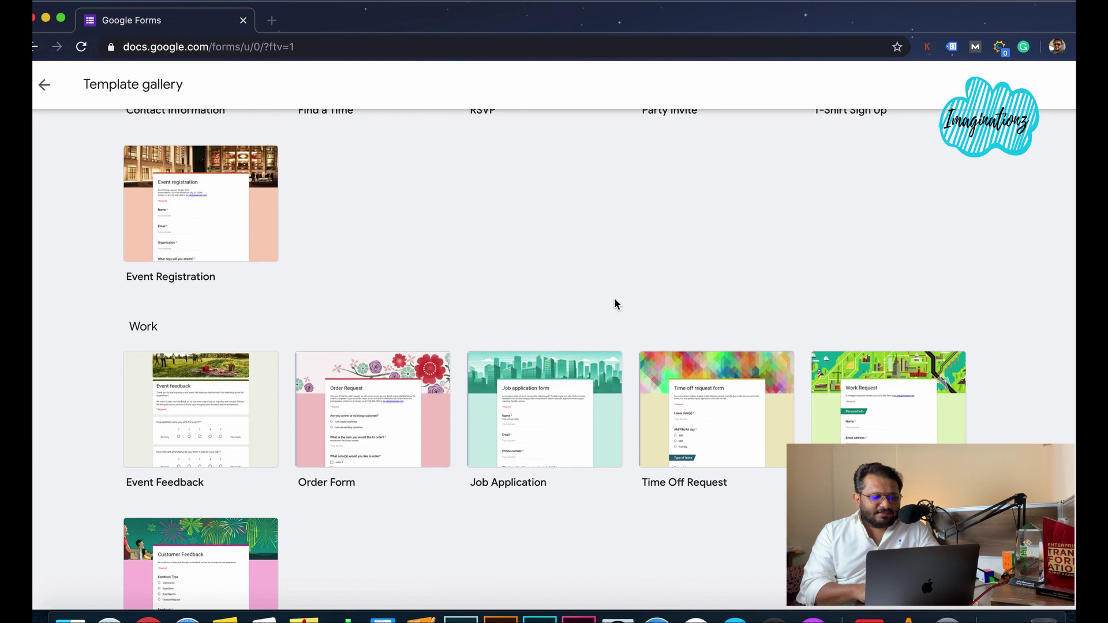
scroll(616, 304, down, 10)
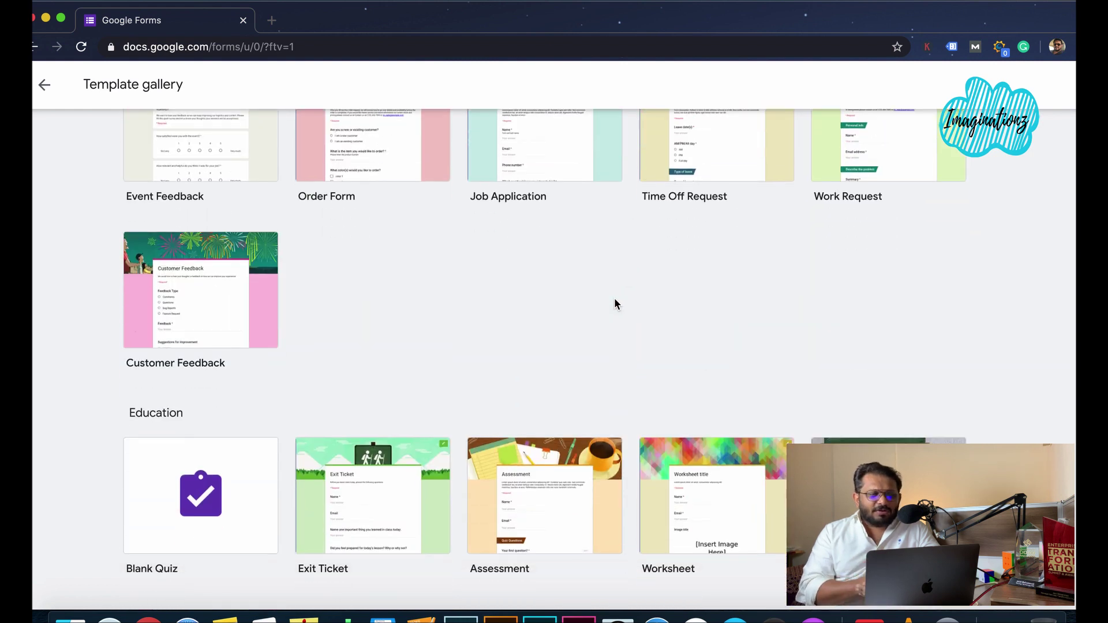
scroll(614, 305, up, 20)
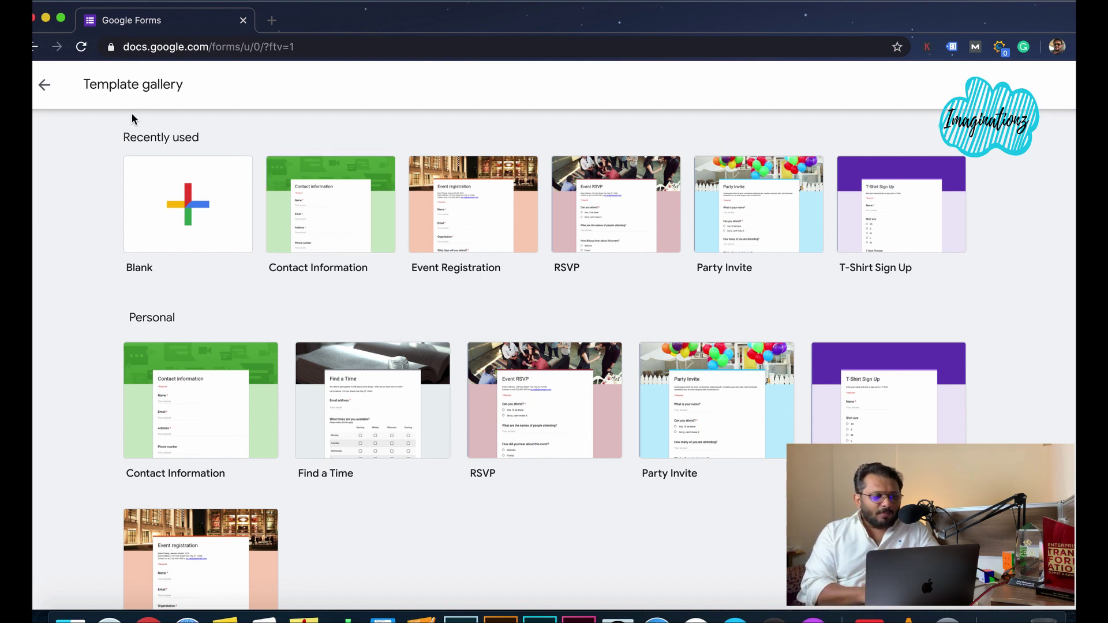
click(172, 189)
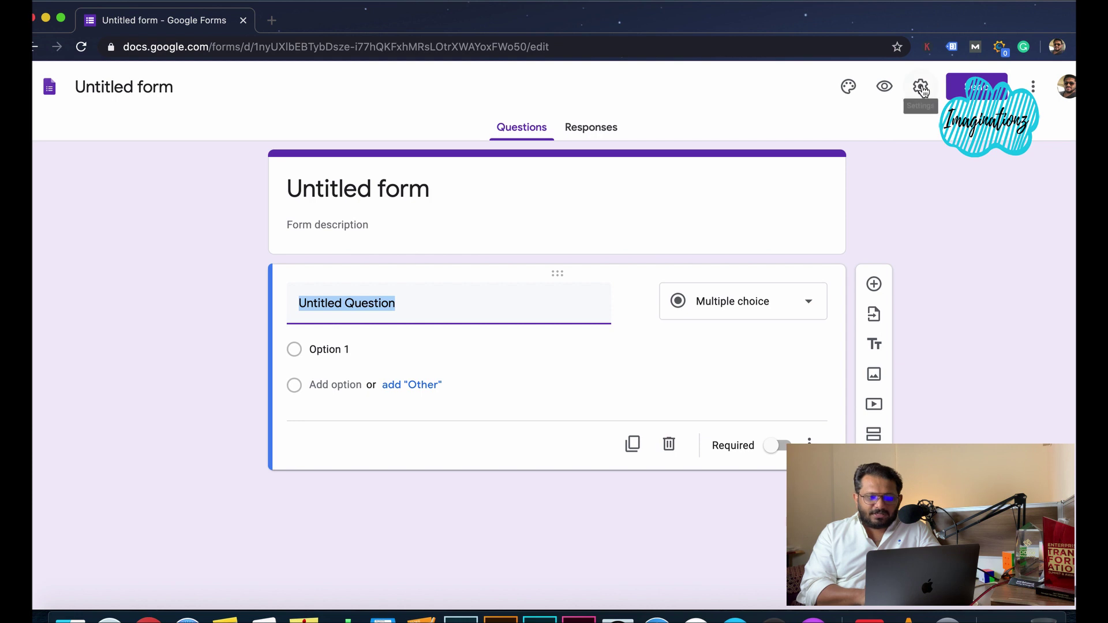
- Set the form's theme color to Light Blue #03a9f4 and add a header image of colorful laboratory flasks
click(848, 87)
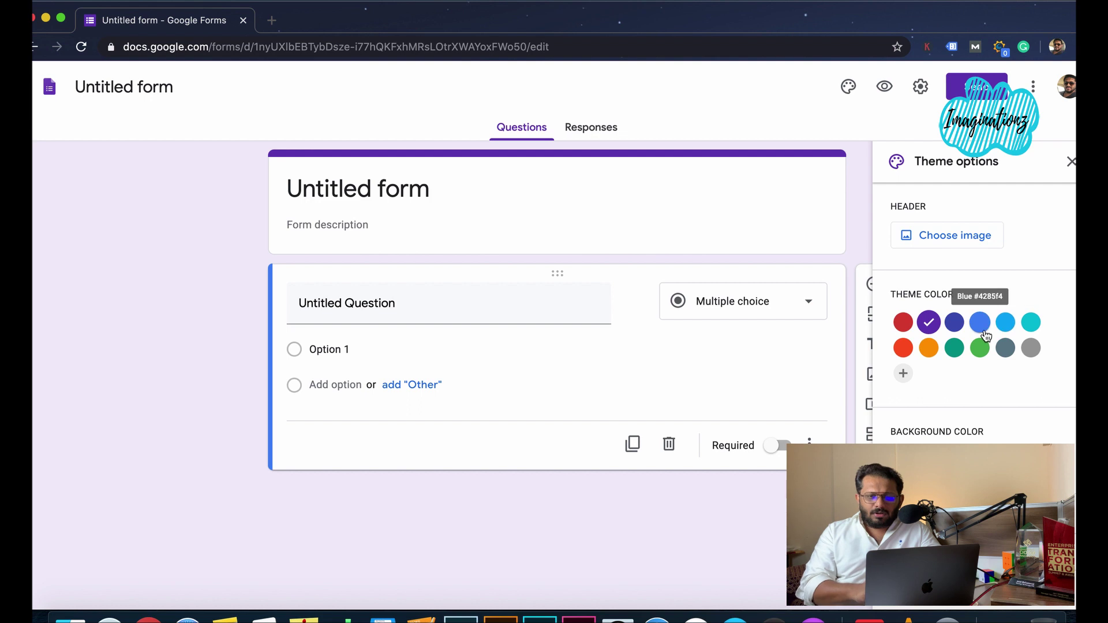
click(1004, 323)
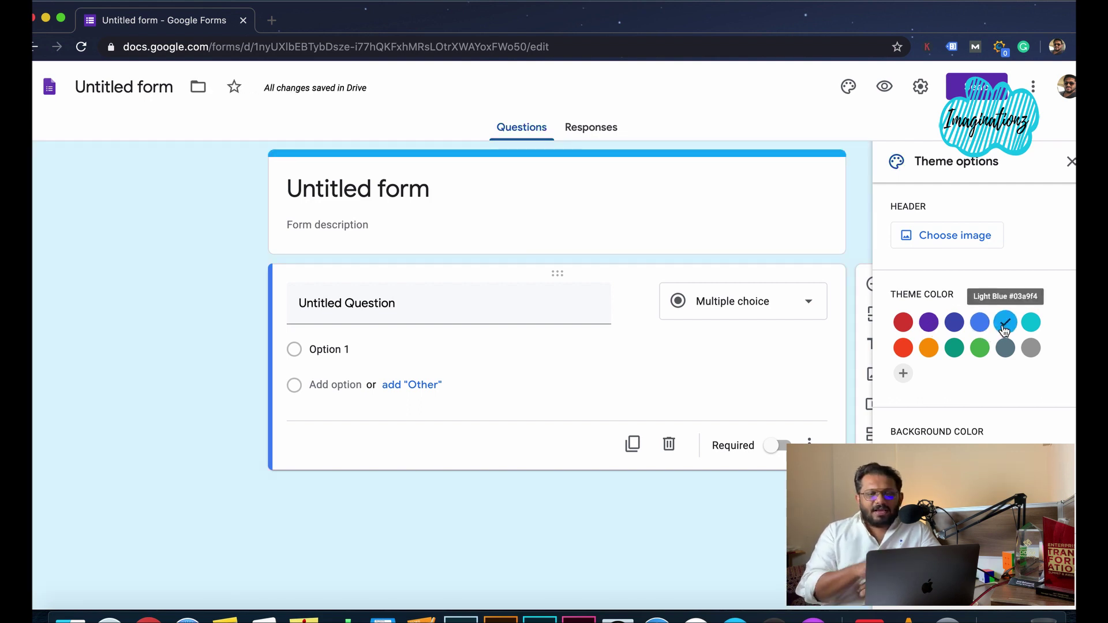
click(954, 244)
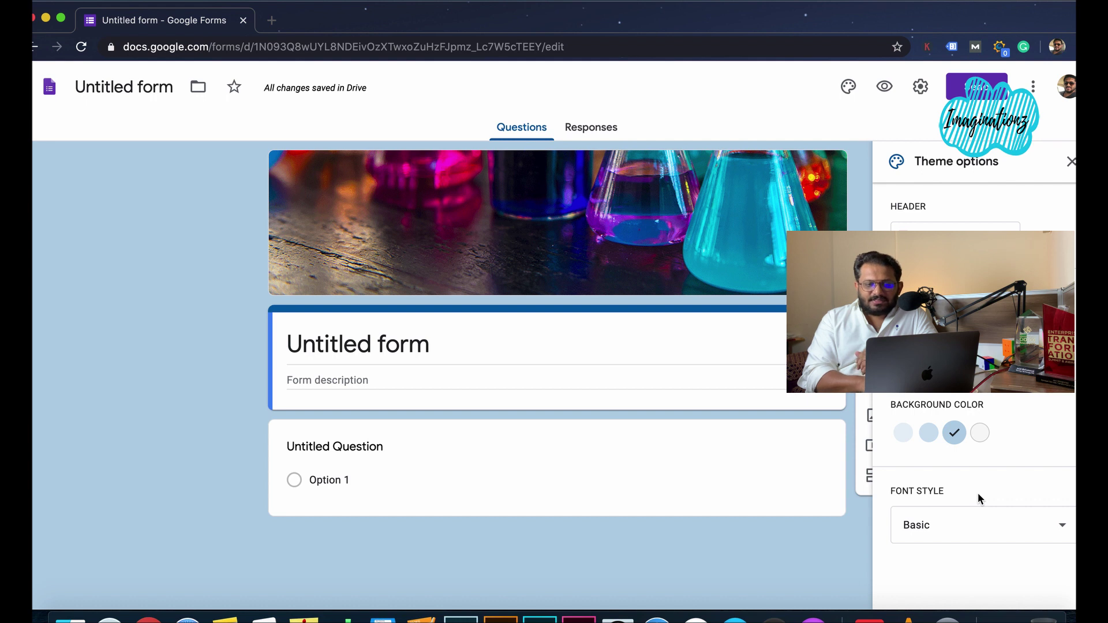
click(967, 523)
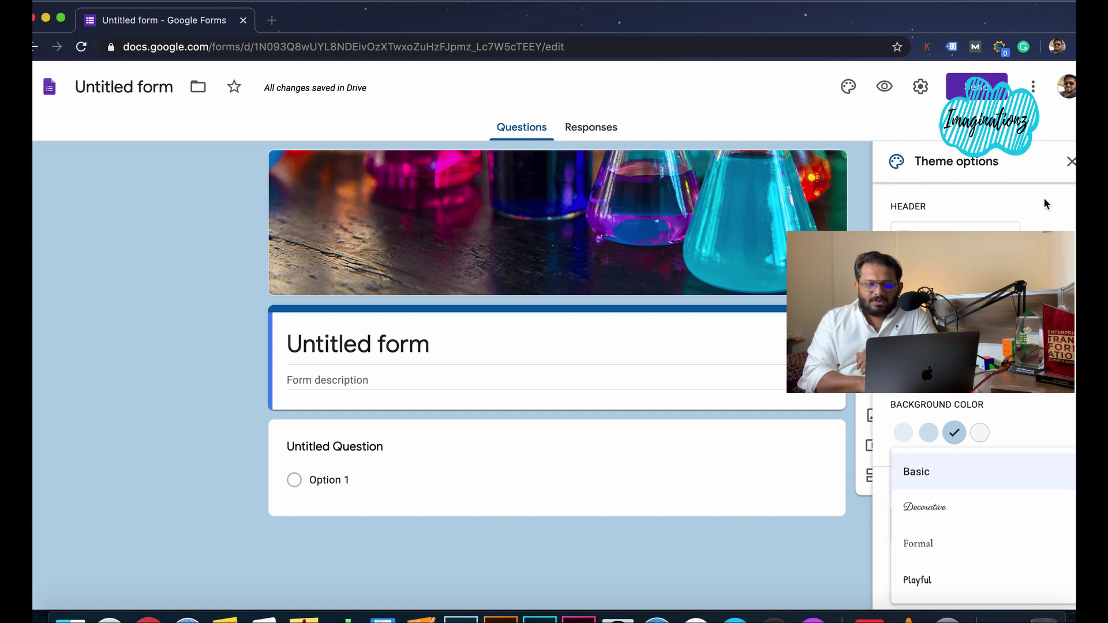
click(1069, 165)
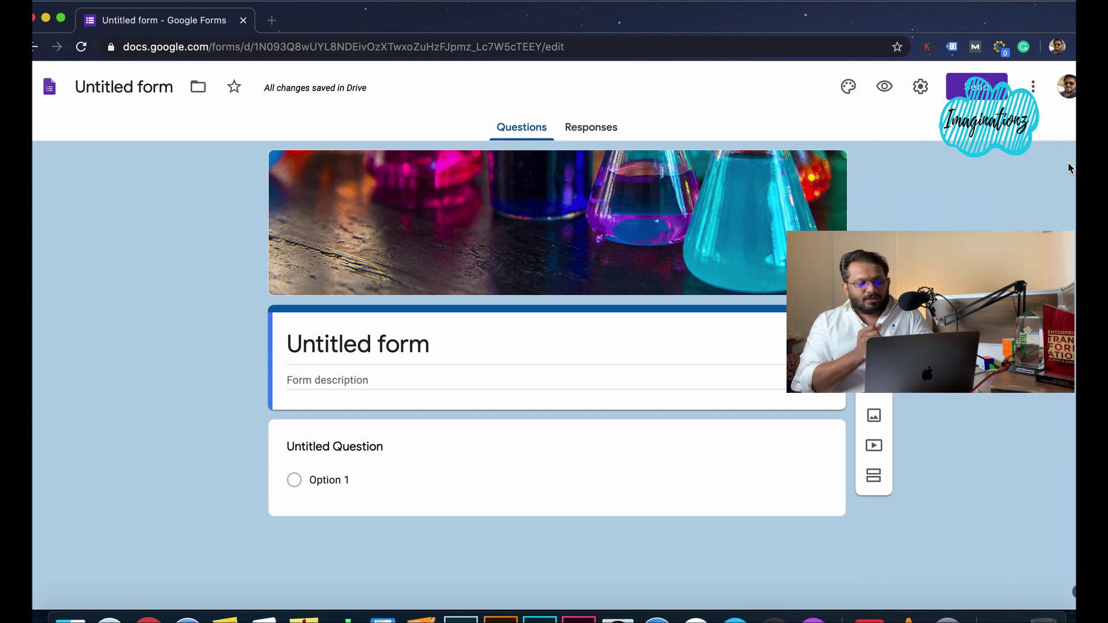
- Title the form "Imaginationz Test Form" and enter the description "this is a test form."
click(421, 340)
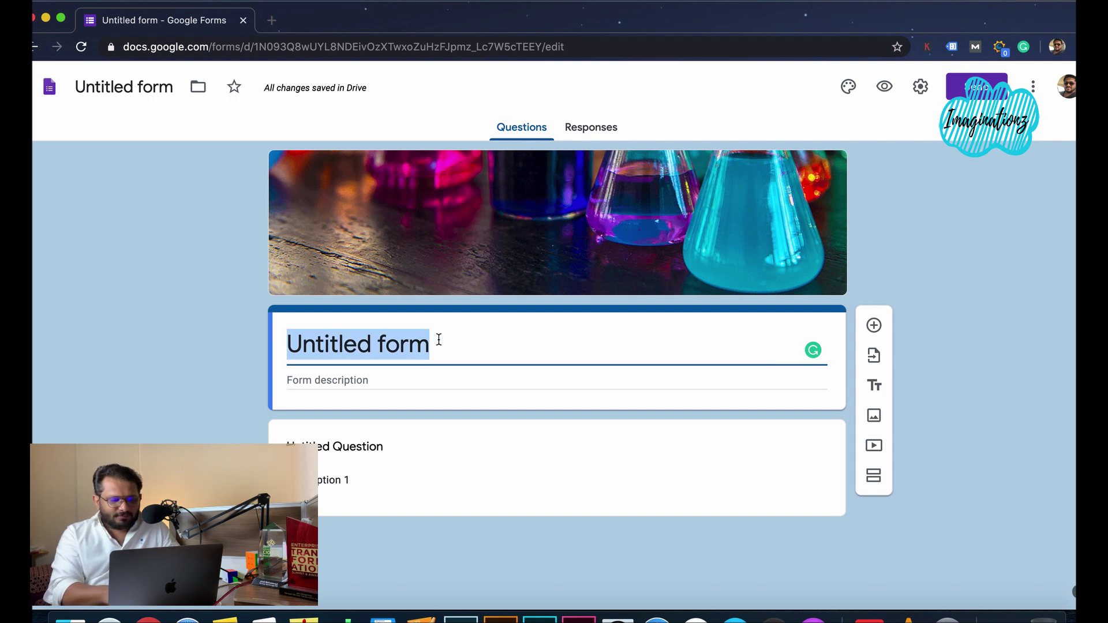
text(Imaginationz Test)
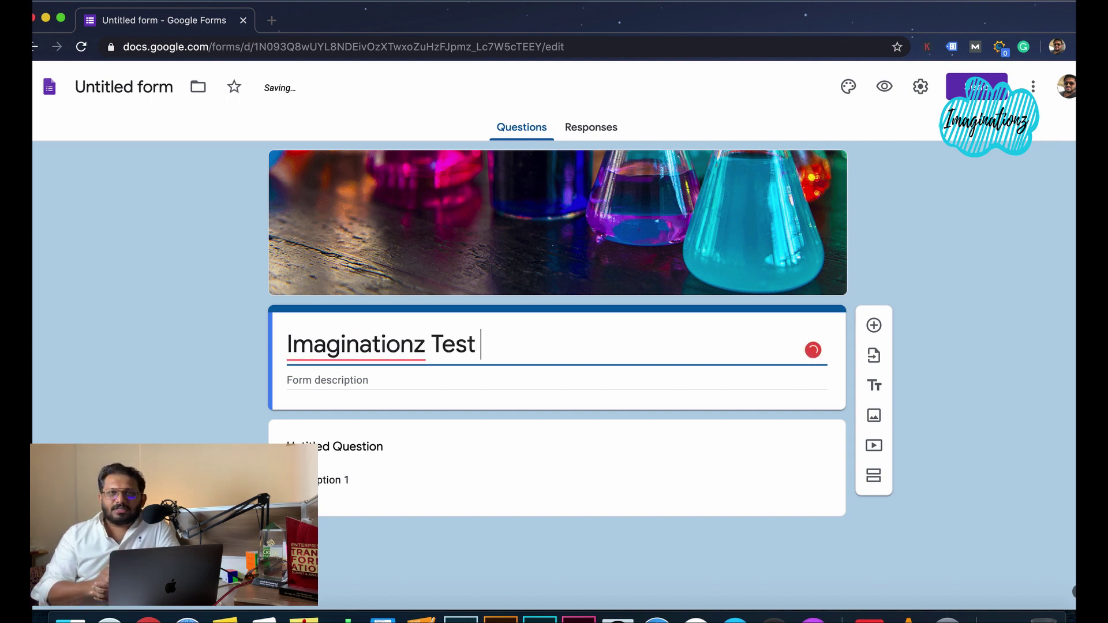
text( Form)
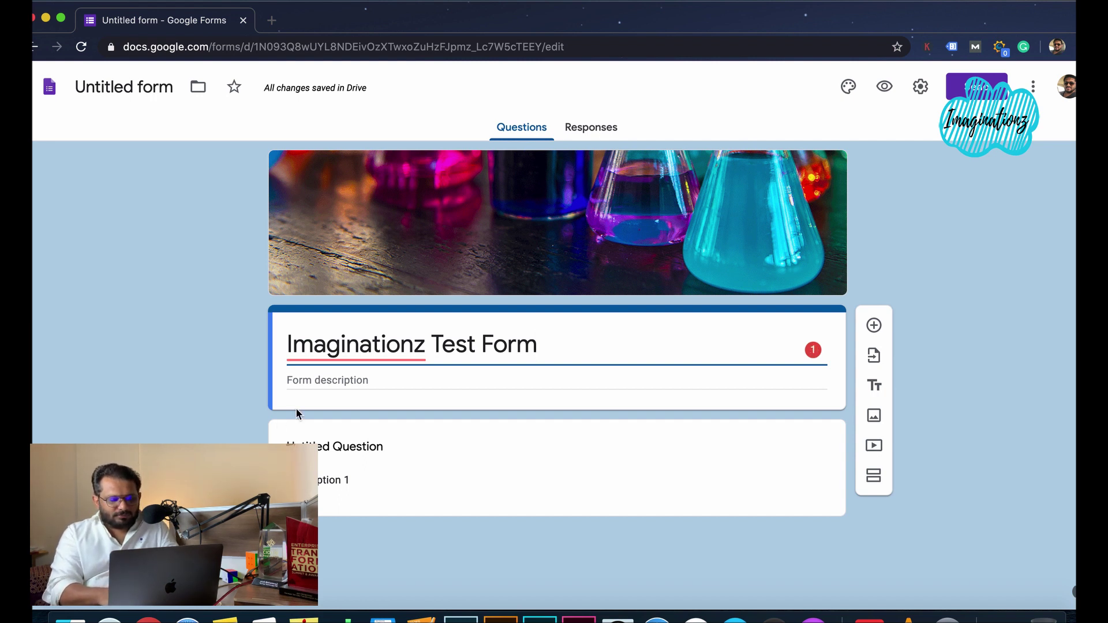
click(298, 383)
text(this )
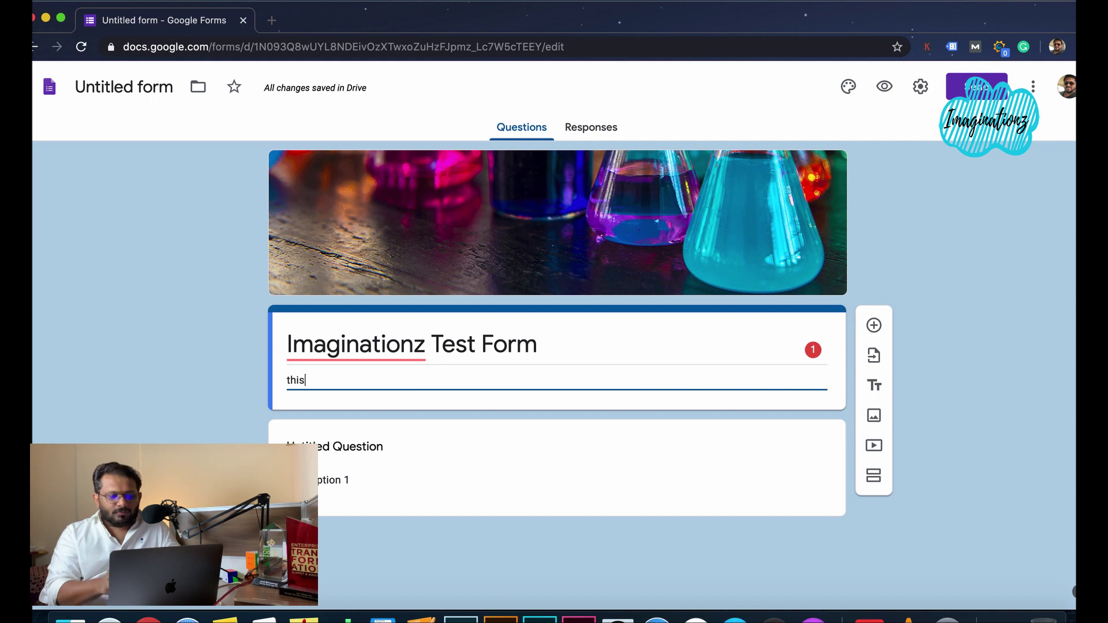
text(is a te)
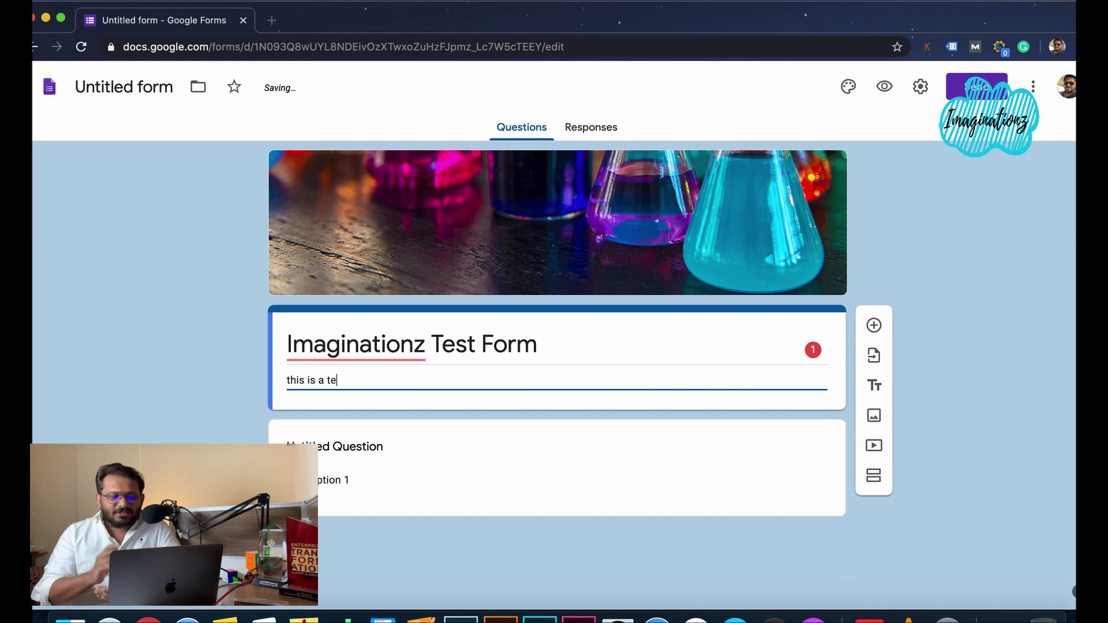
text(st form.)
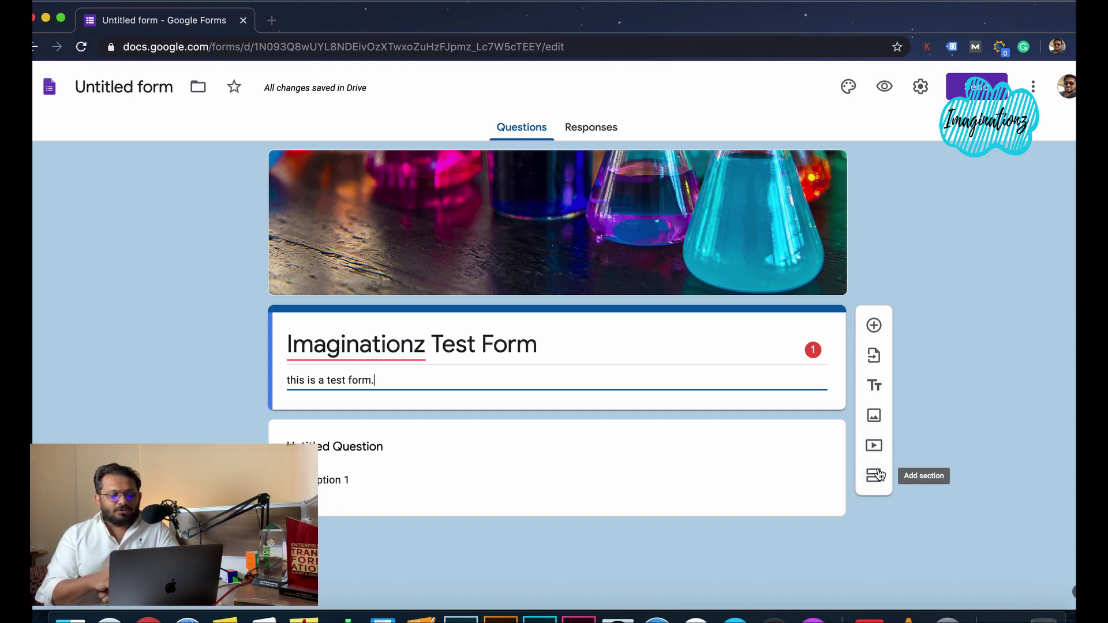
- Enter "What is your name?" as the first question and set its type to Short answer
click(418, 465)
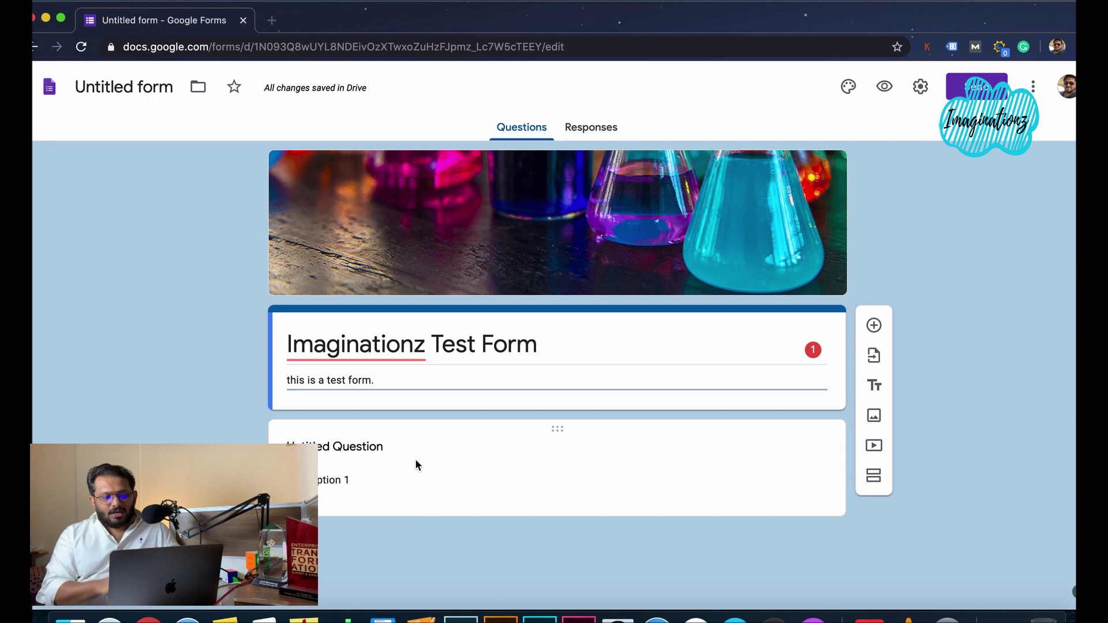
scroll(390, 459, down, 2)
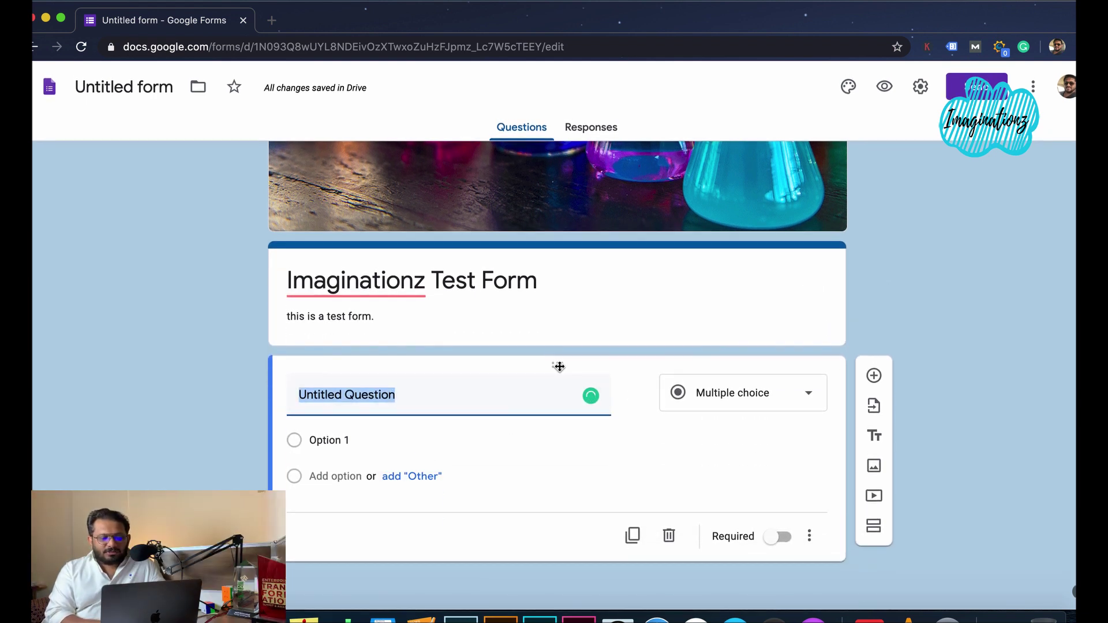
drag(559, 366, 559, 413)
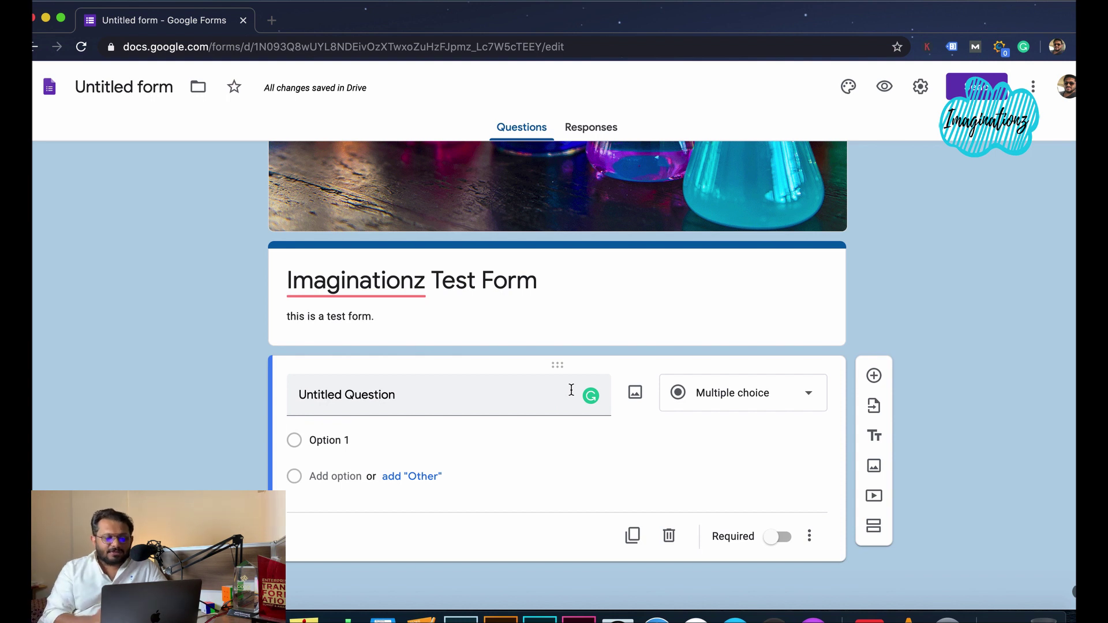
click(404, 396)
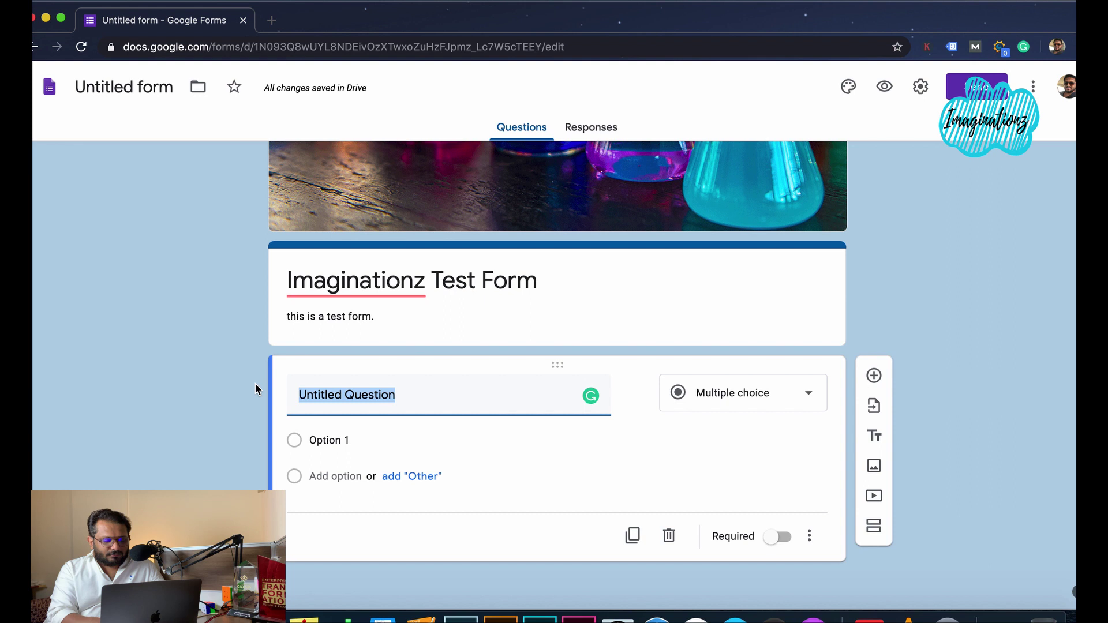
text(Waht is)
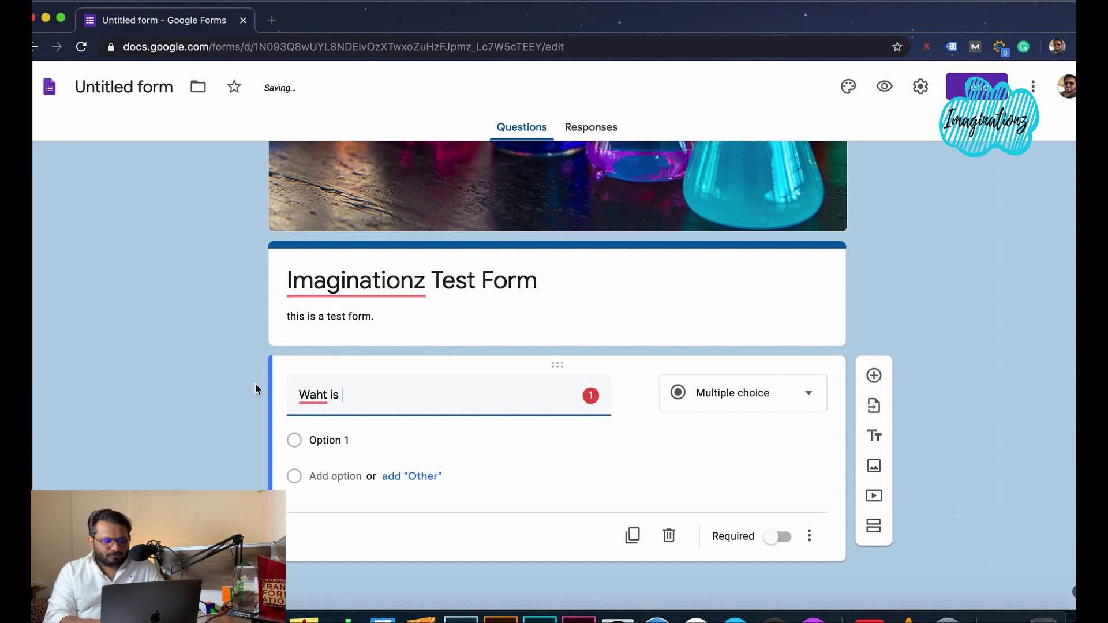
key(super+a)
key(BackSpace)
text(What is)
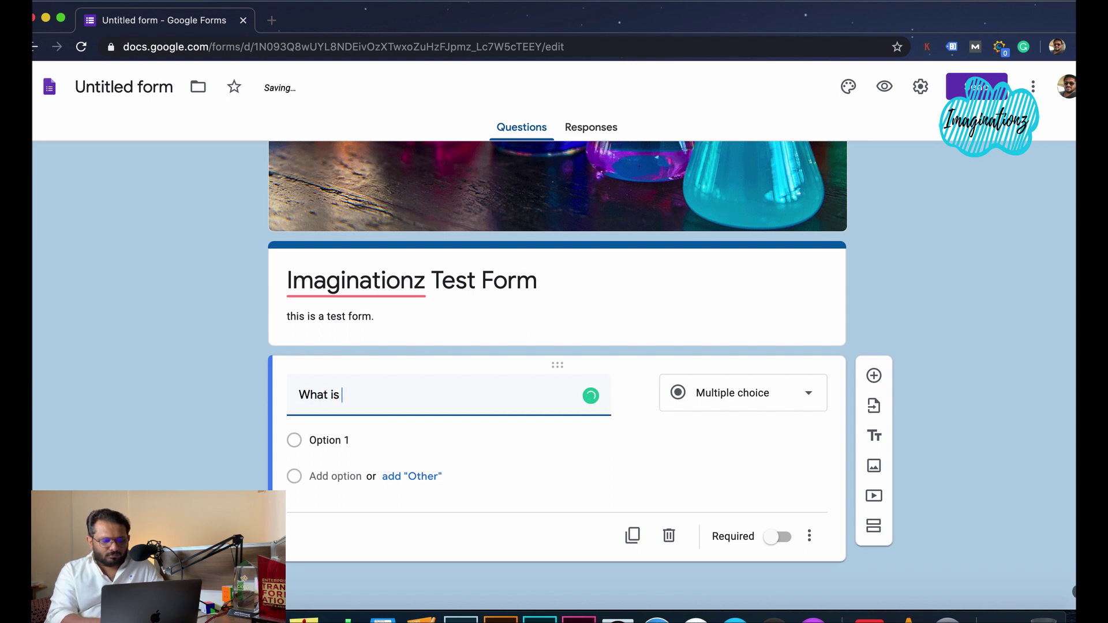
text( your name)
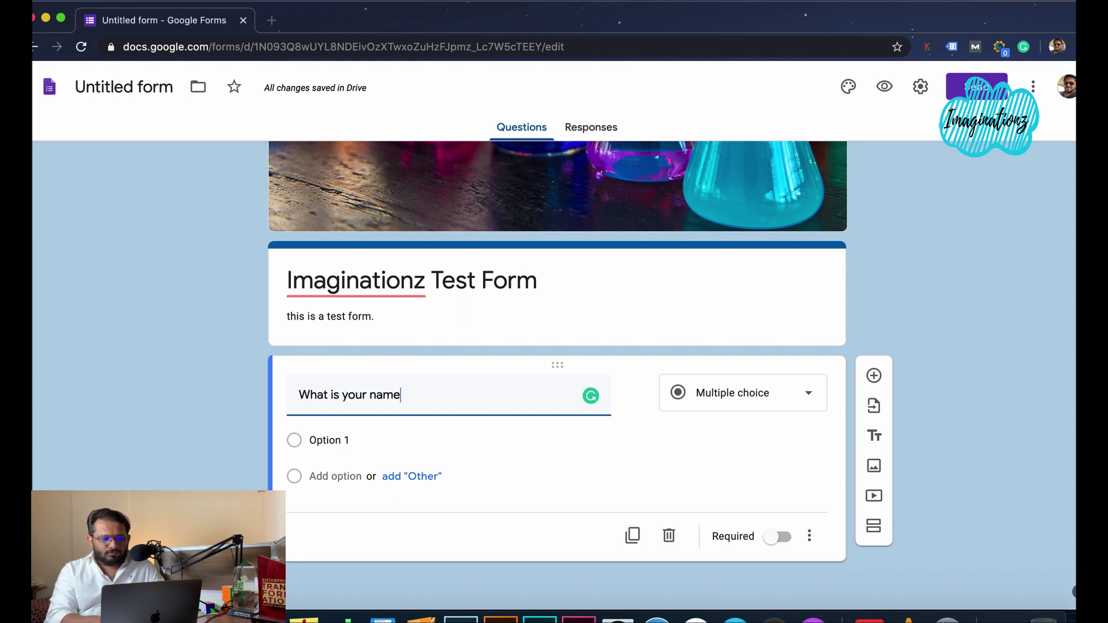
text(?)
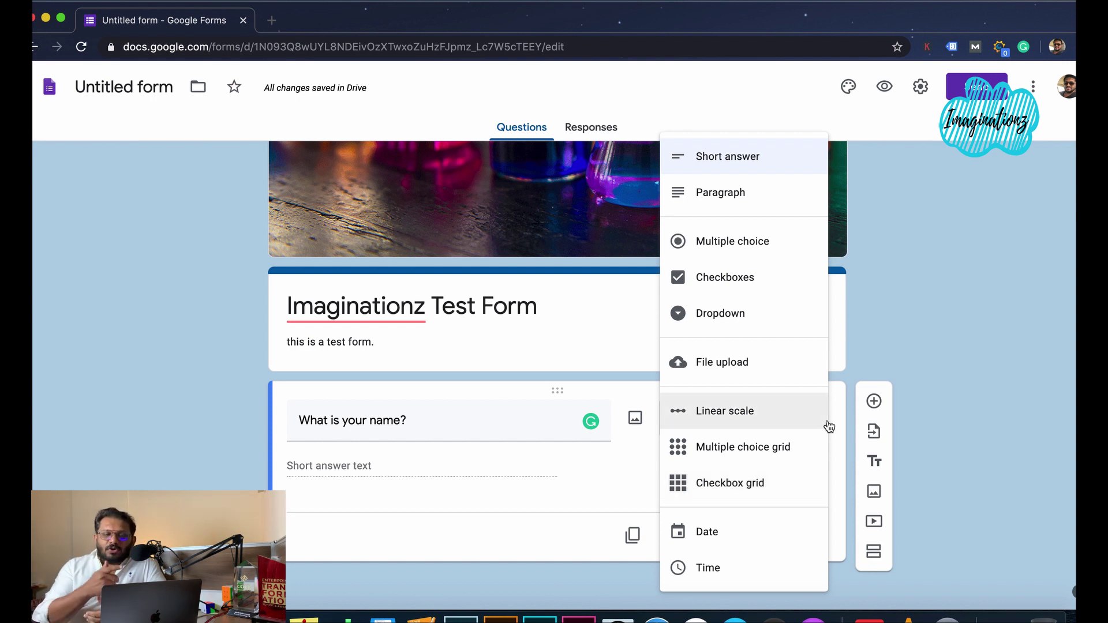
- Mark the "What is your name?" question as required and open its additional options
click(836, 339)
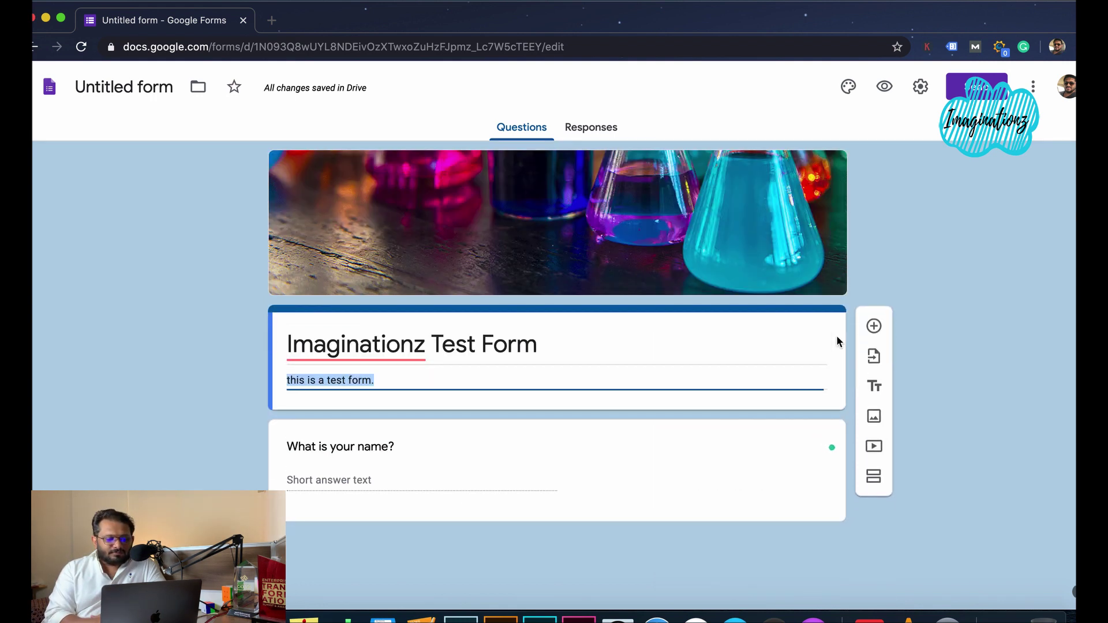
click(408, 482)
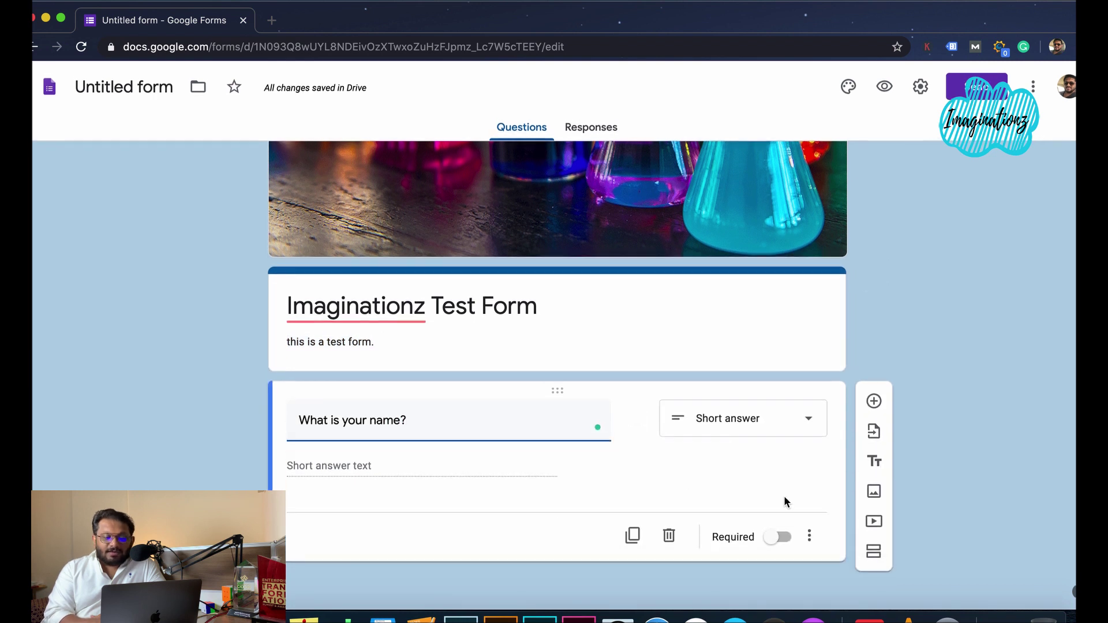
click(774, 537)
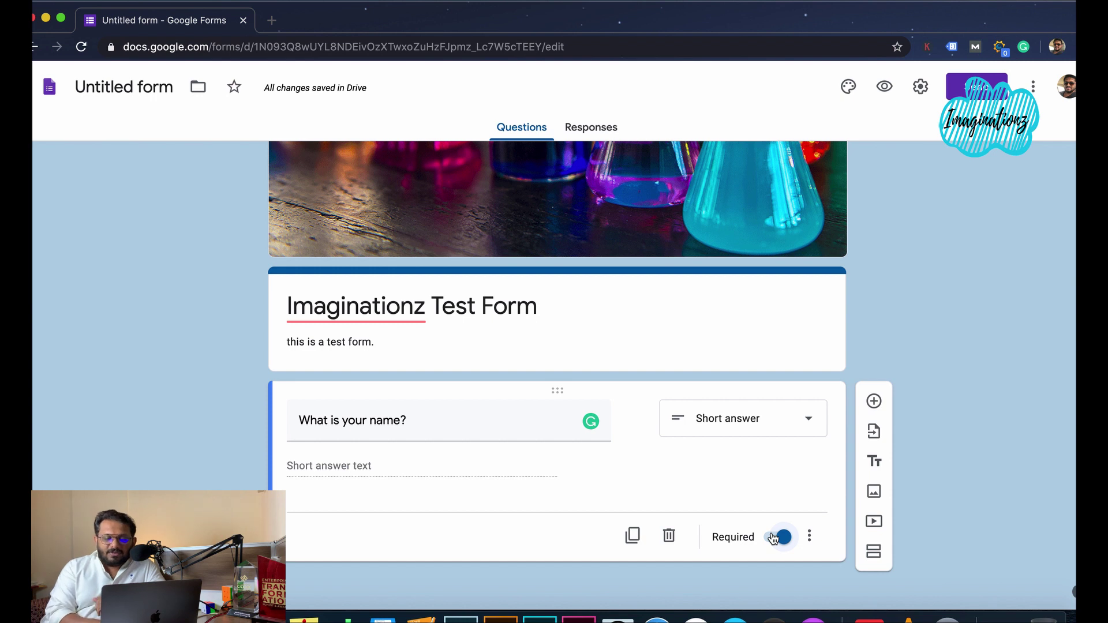
click(809, 542)
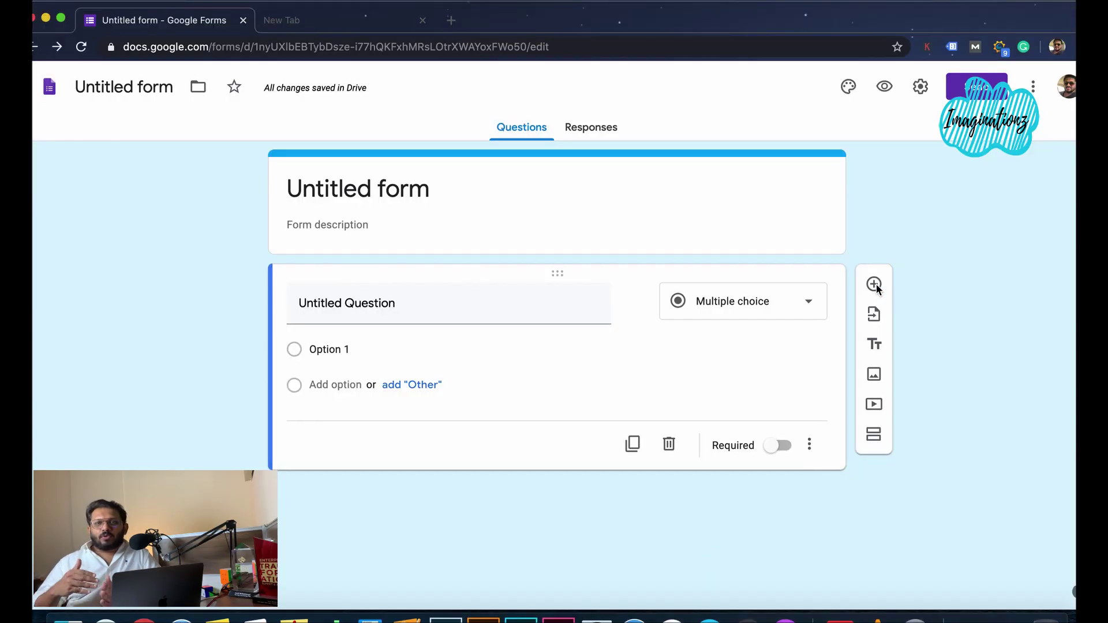
- Add a new question below the untitled one and title it "enter your contact no"
click(875, 284)
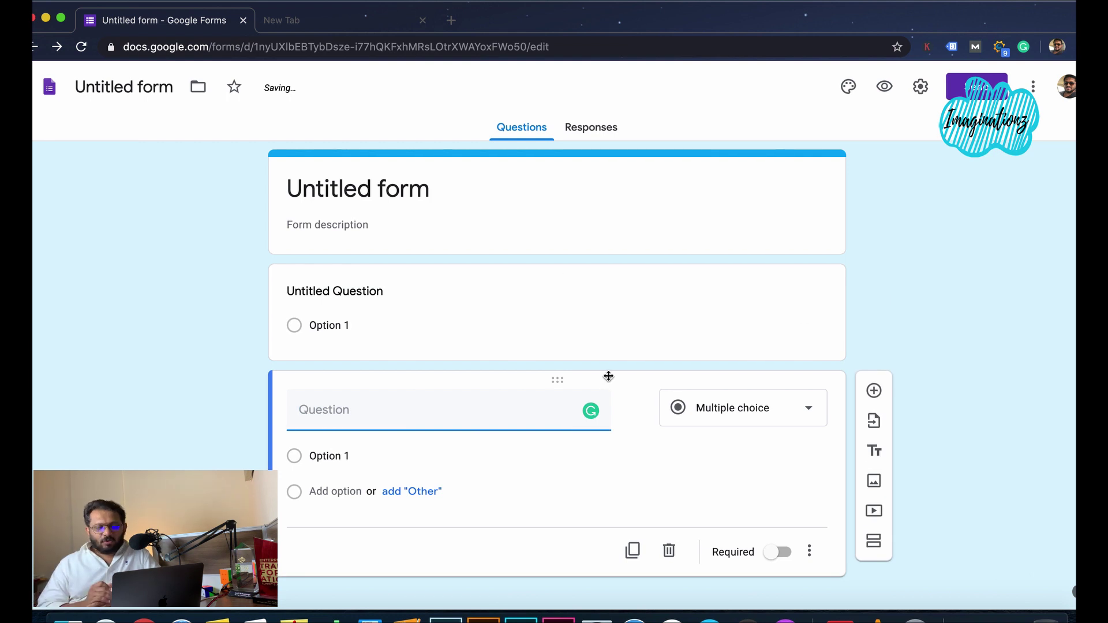
text(en)
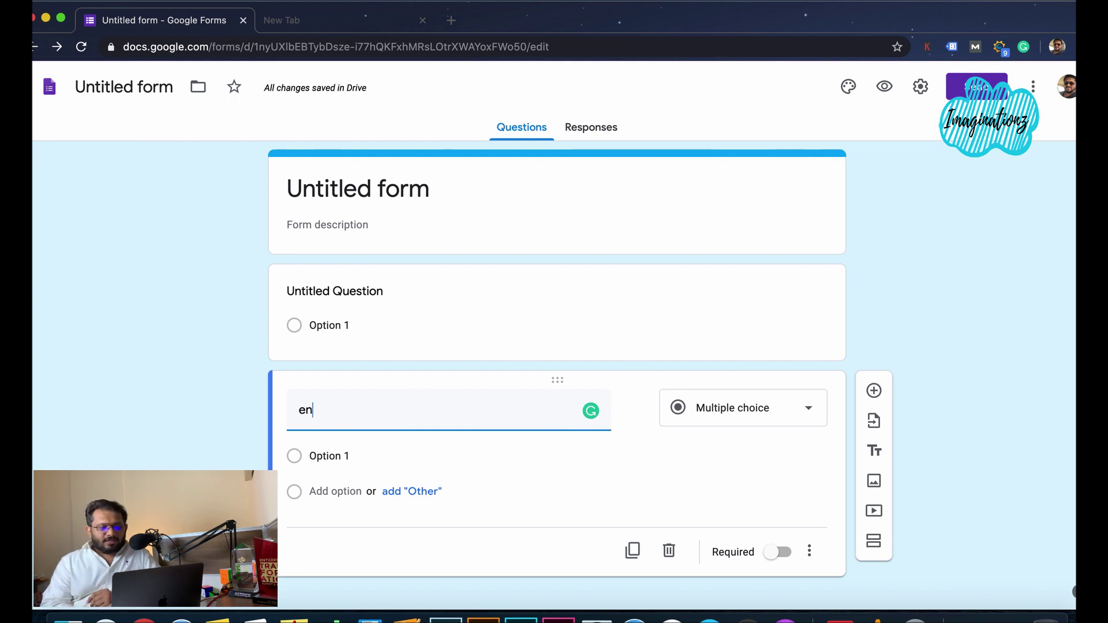
text(ter you)
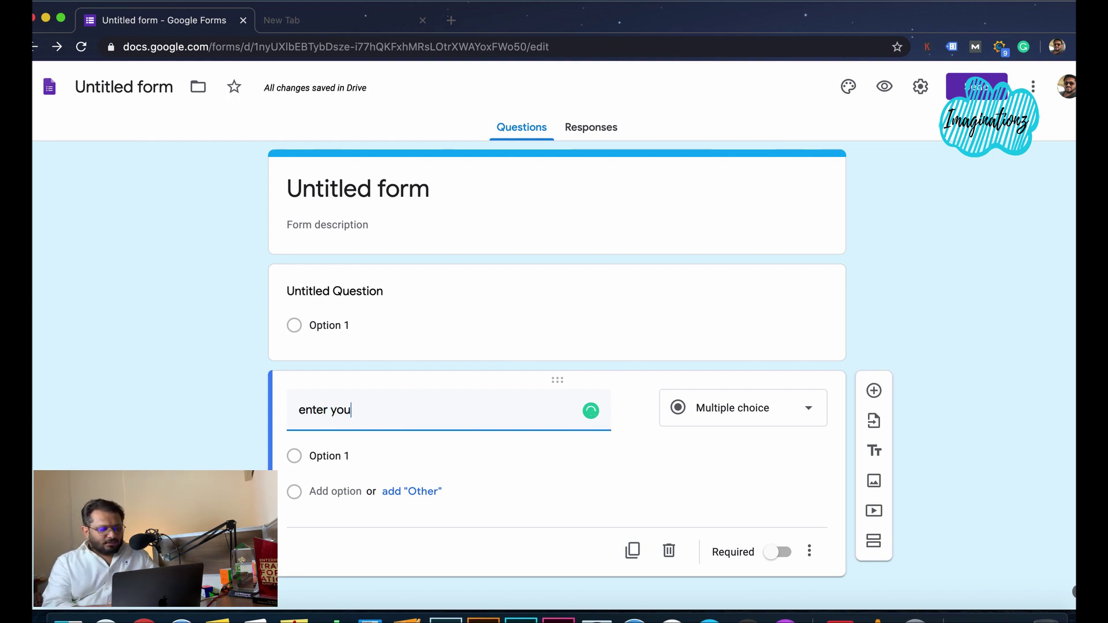
text(r contact no)
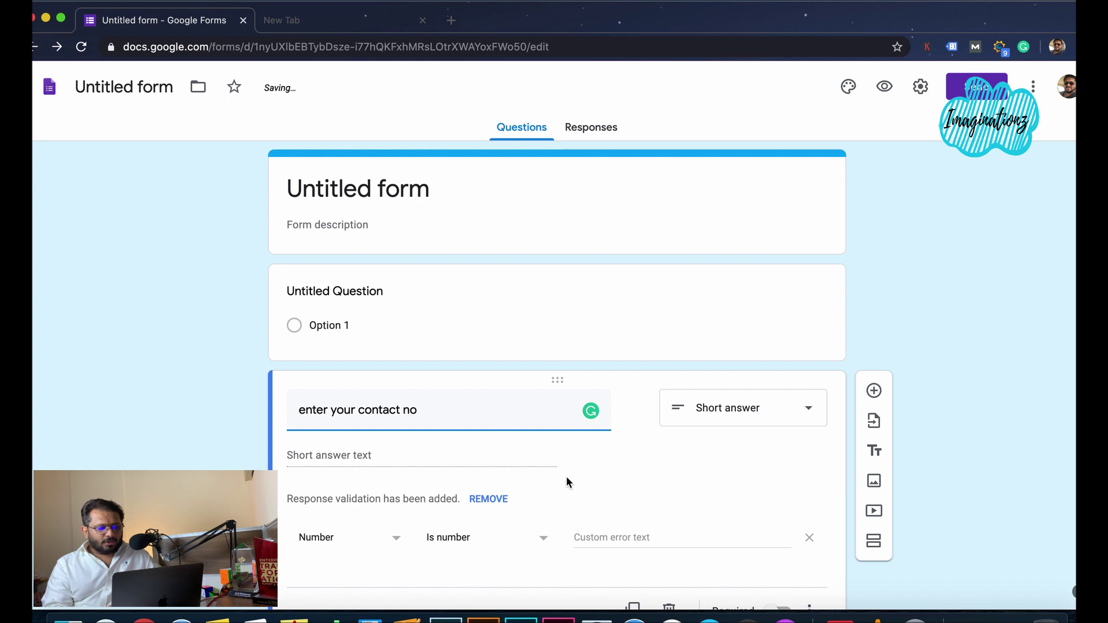
- Remove the automatically added number validation from the contact number question and mark the question as required
scroll(566, 482, down, 2)
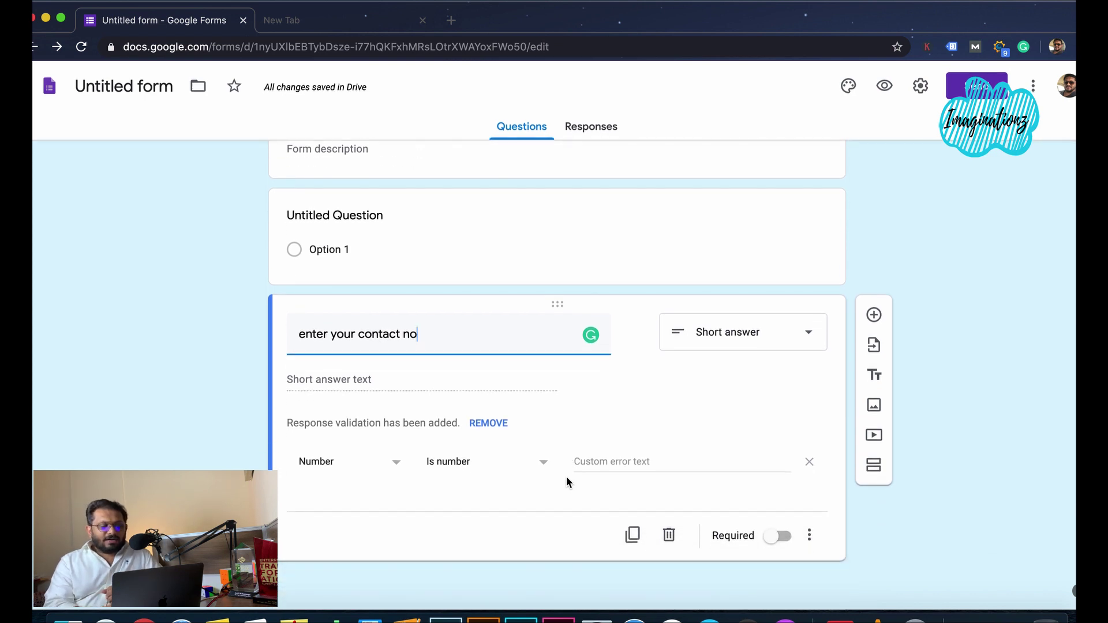
click(810, 465)
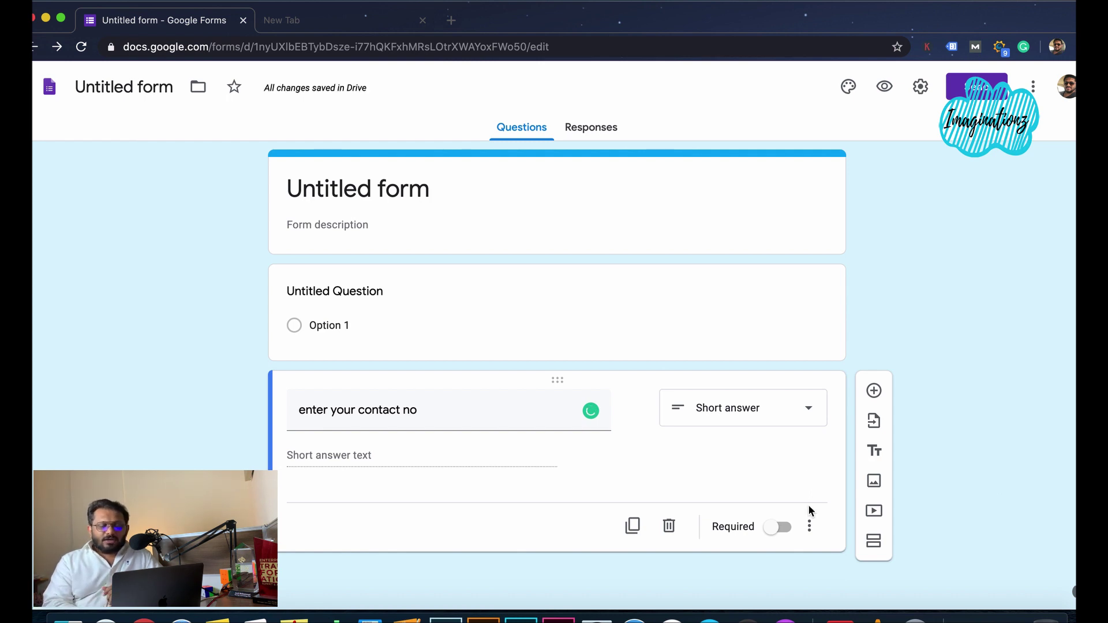
click(779, 527)
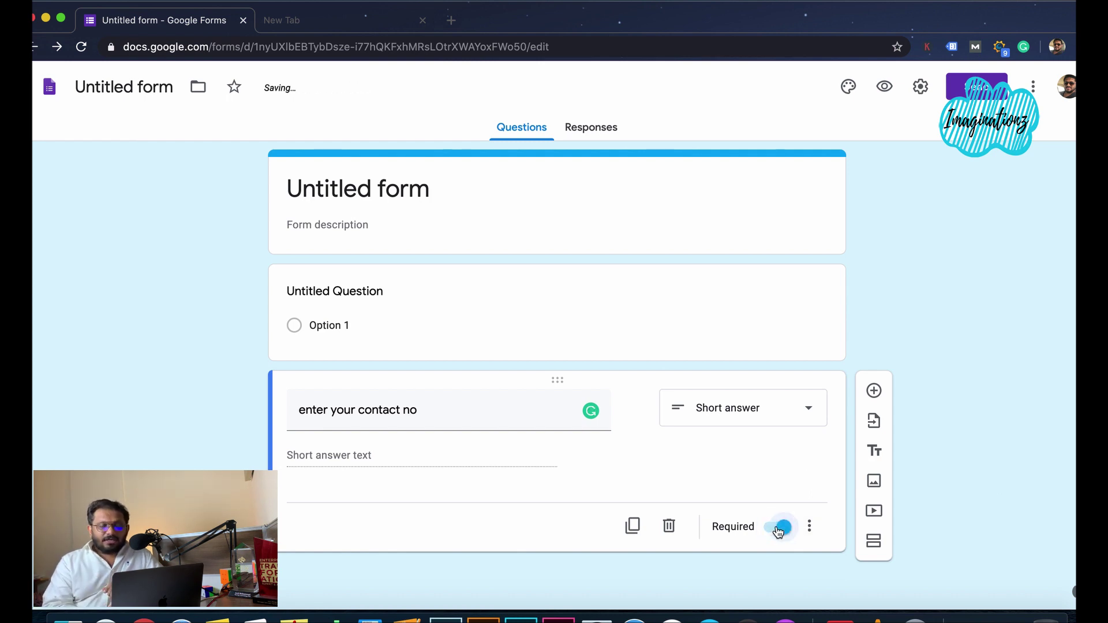
- Add response validation to the contact number question, using a Regular expression rule with the Matches condition
click(813, 527)
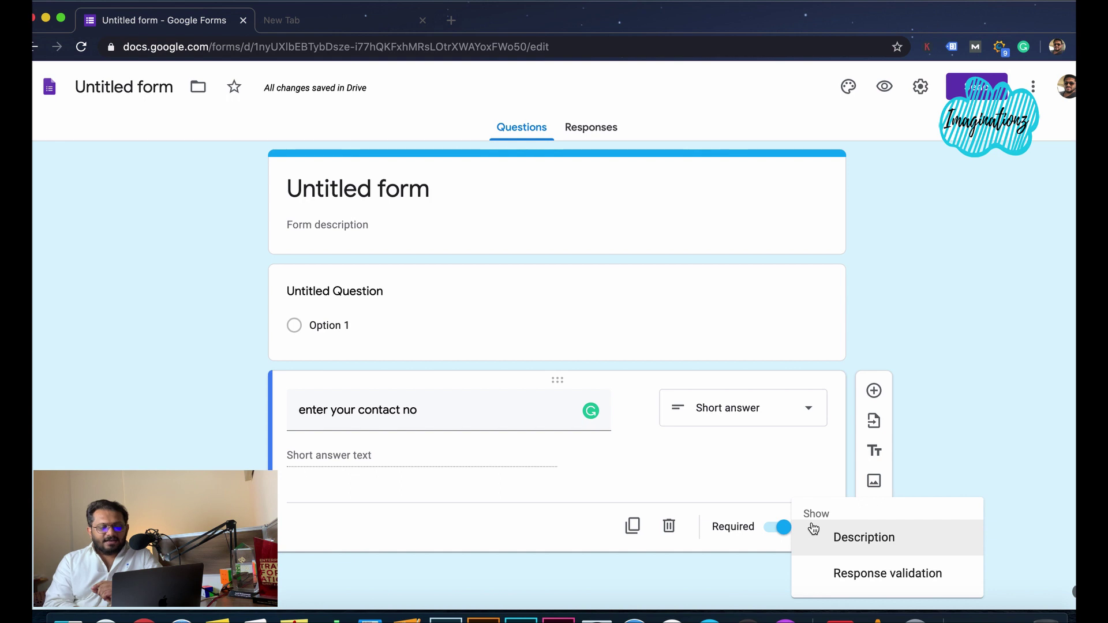
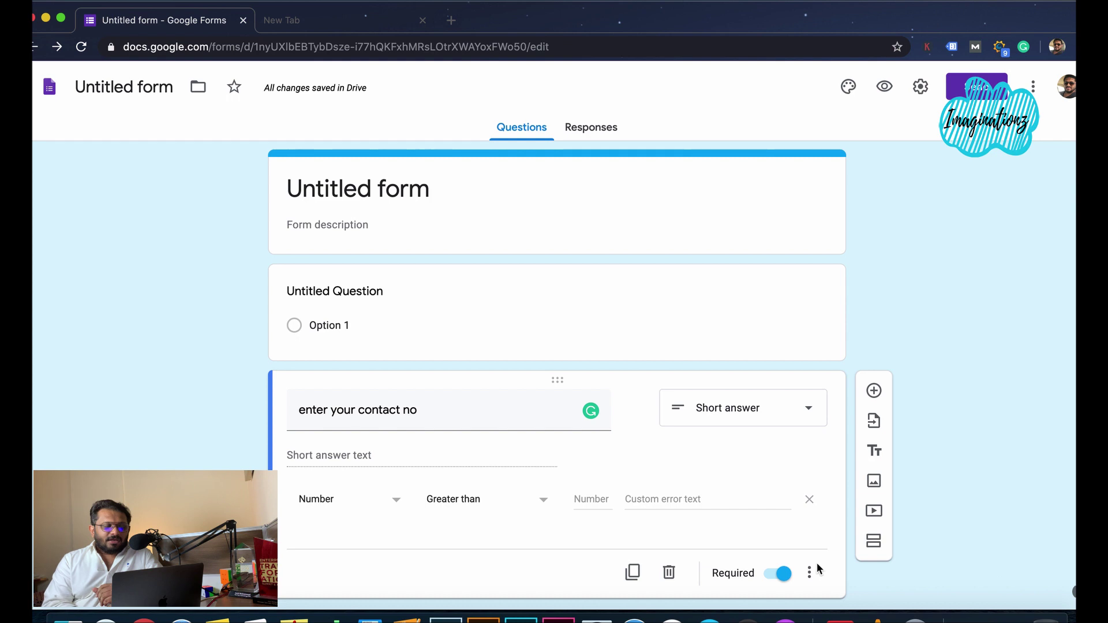
click(397, 501)
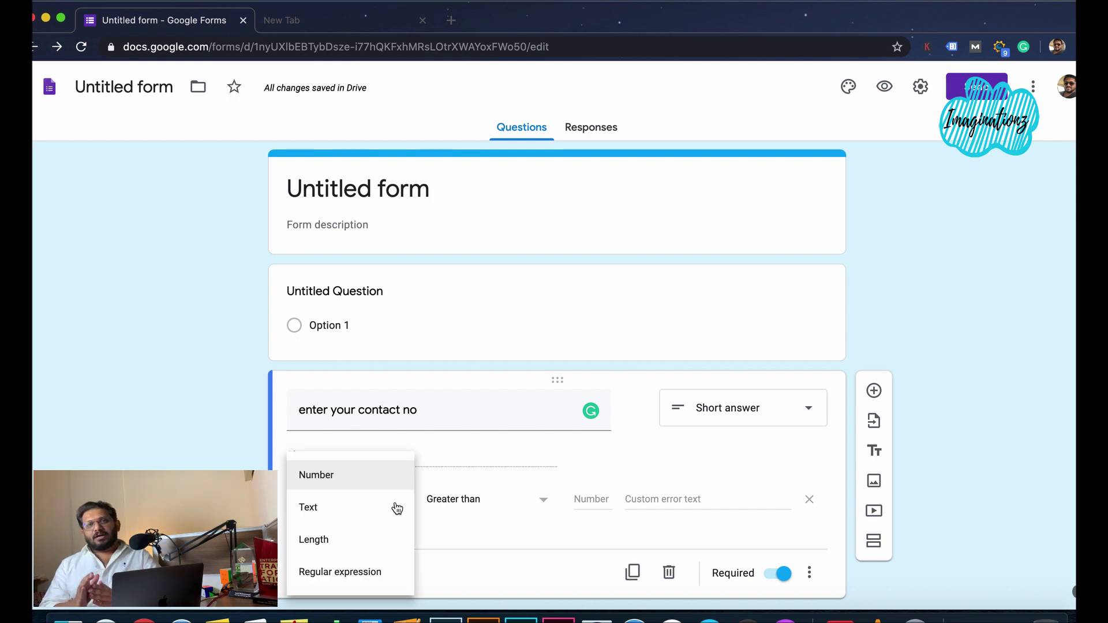
click(372, 571)
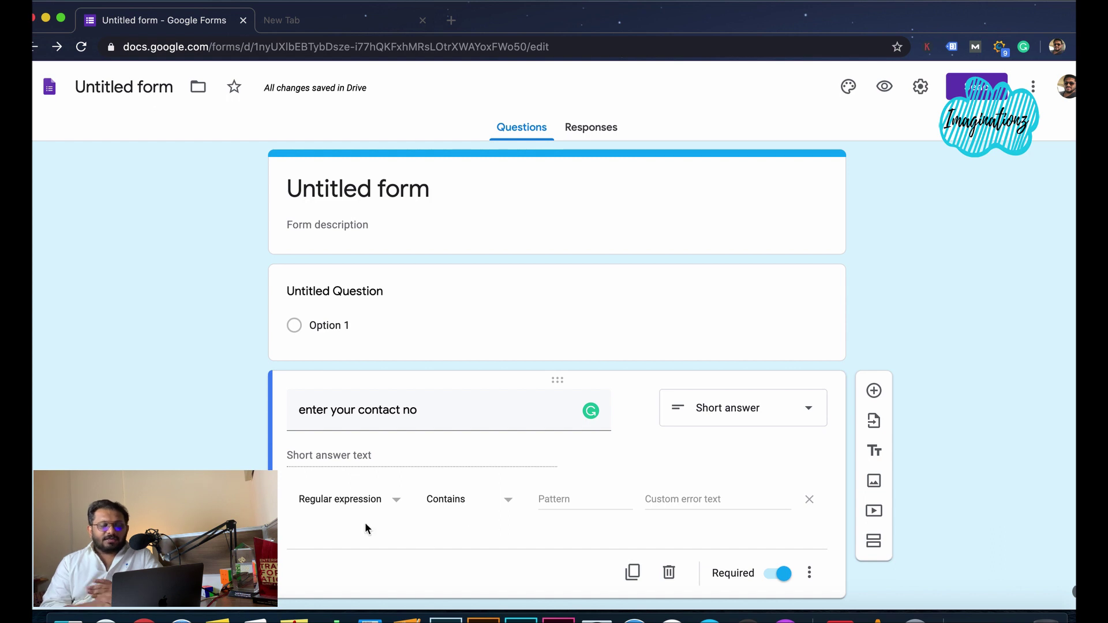
click(507, 505)
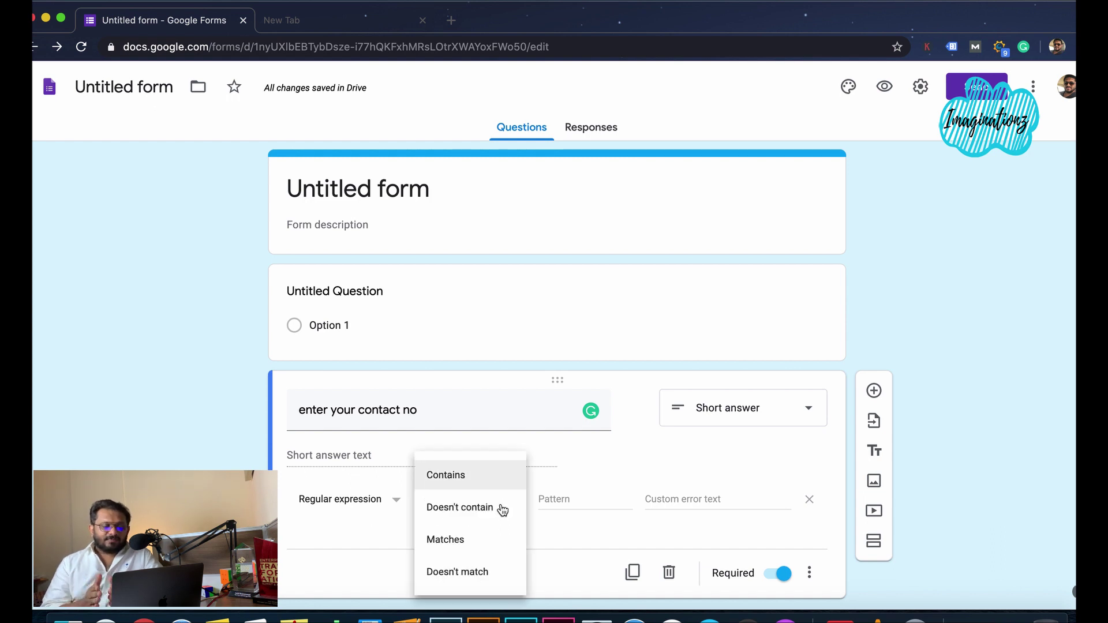
click(465, 538)
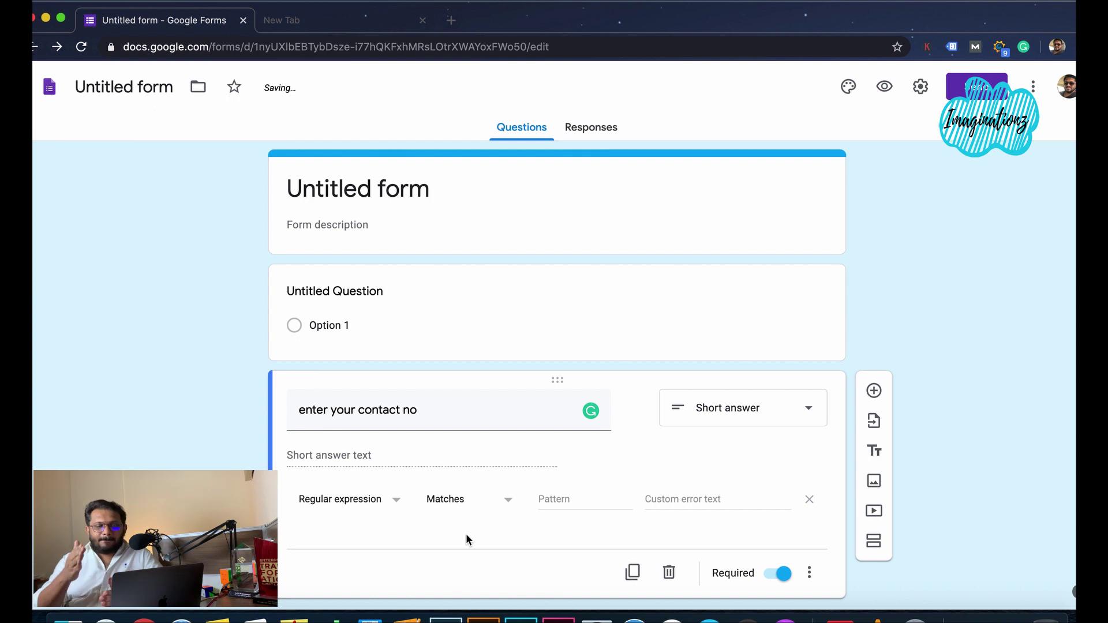
- Set the validation pattern of the contact number question to [\w]{10}
click(535, 503)
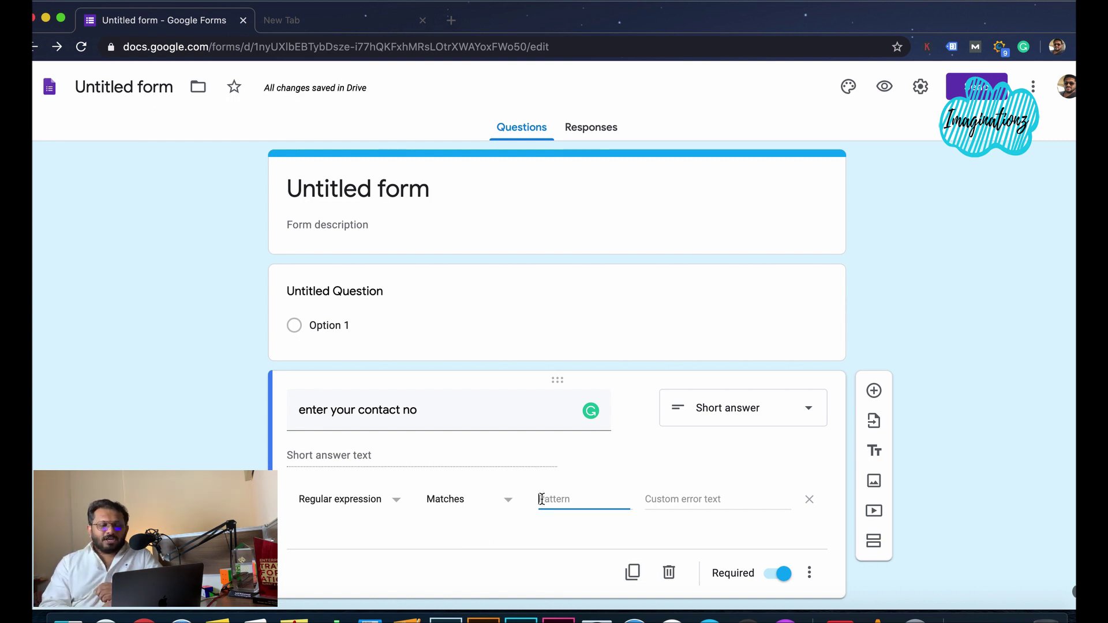
text([\w)
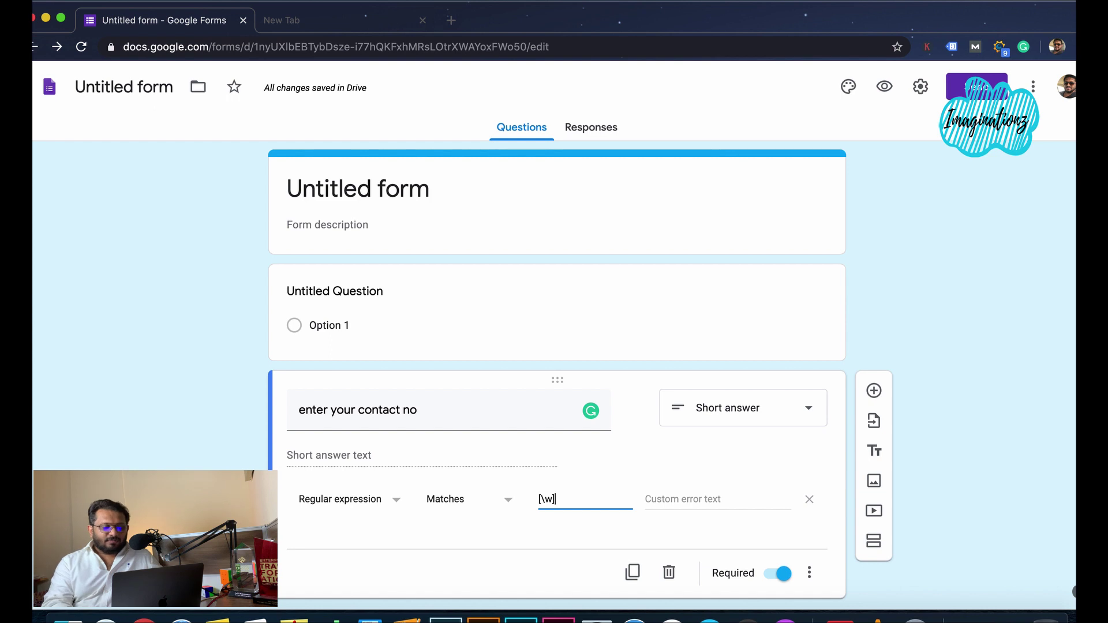
text([{)
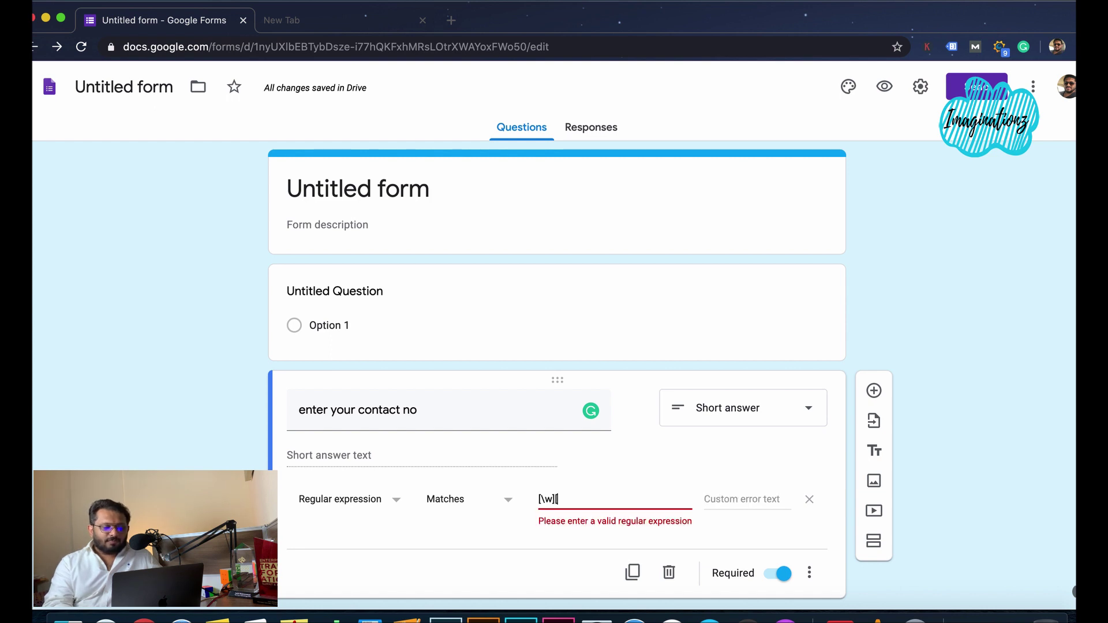
key(BackSpace)
key(BackSpace)
text({10)
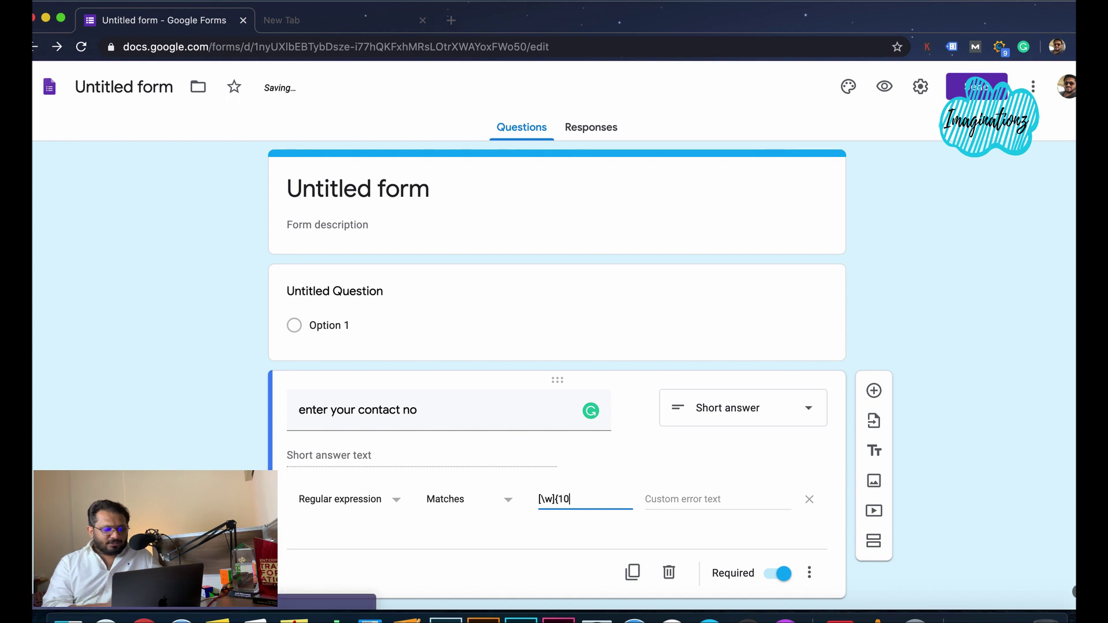
text(})
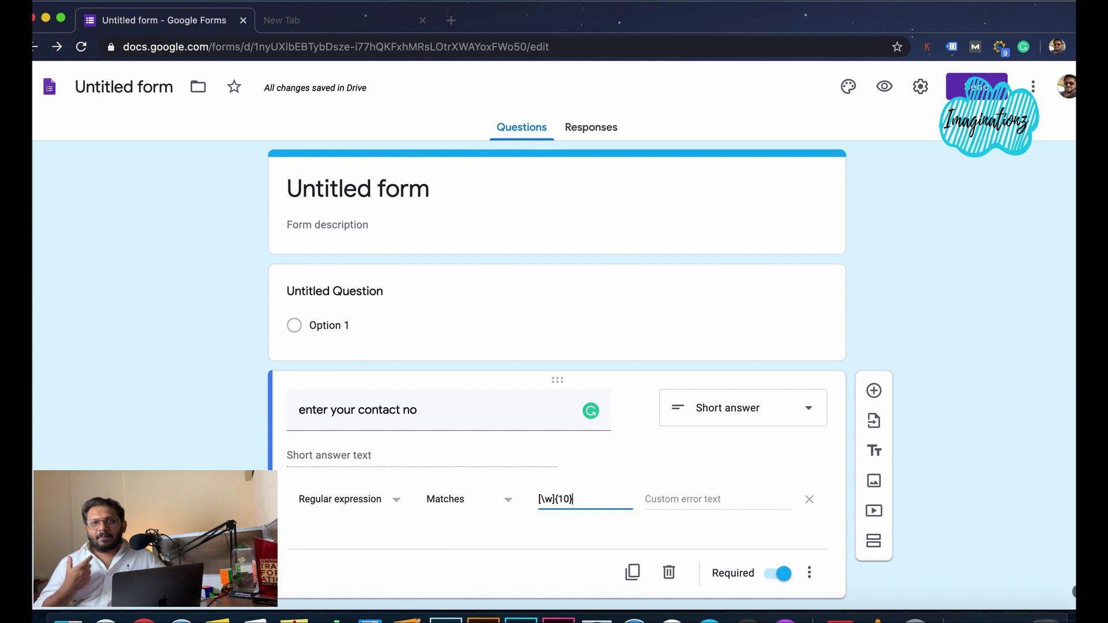
- Set the custom error text for the contact number validation to "plz enter a valid contact no"
click(688, 498)
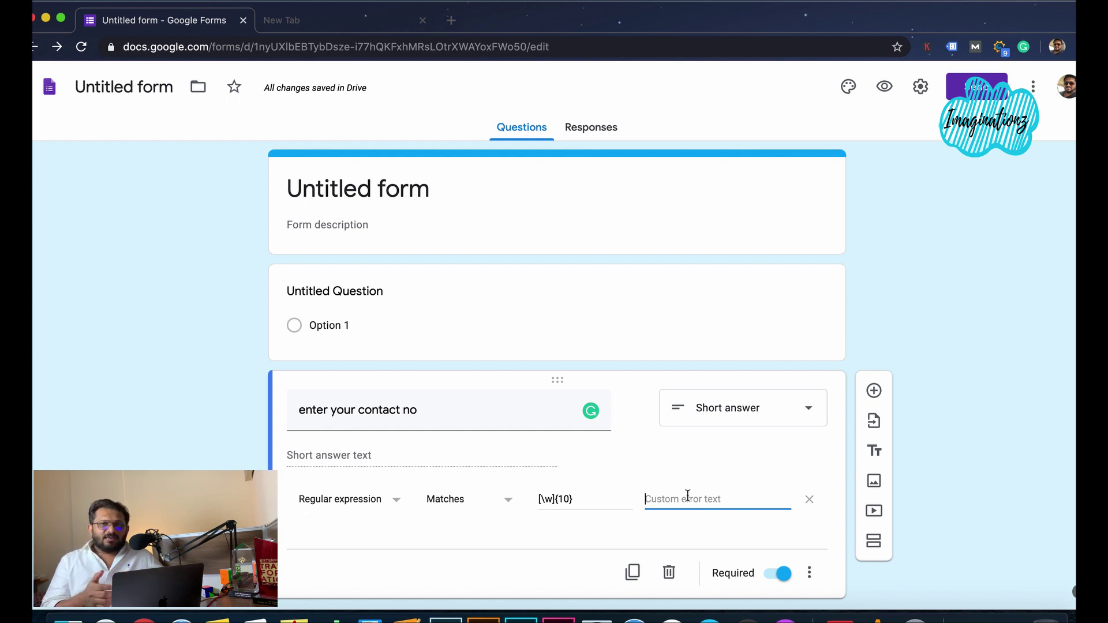
text(plea)
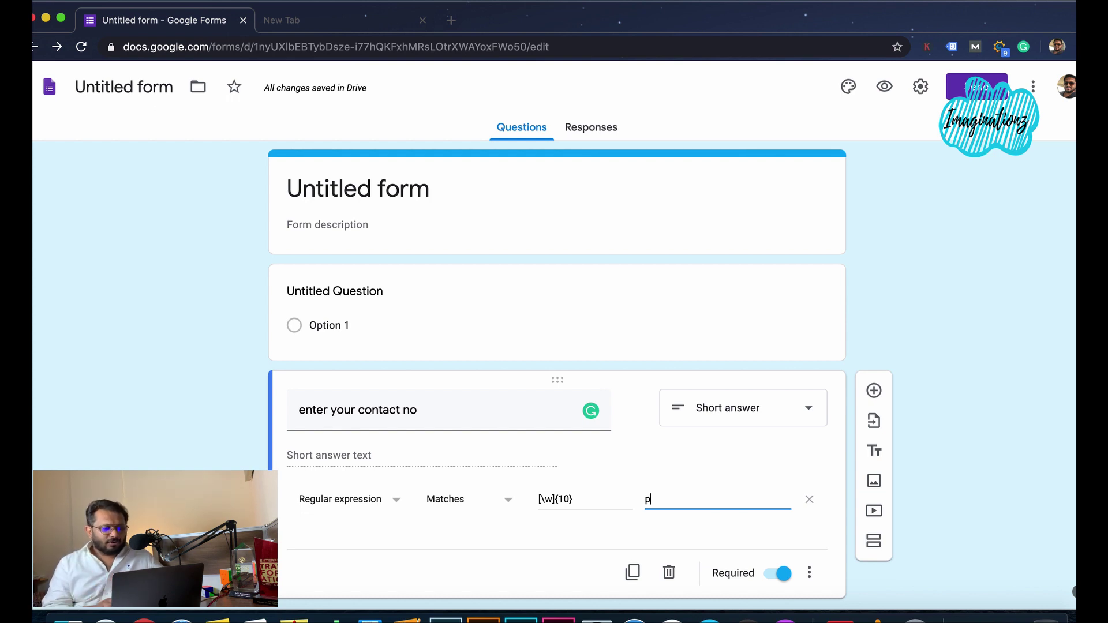
key(BackSpace)
key(BackSpace)
text(z )
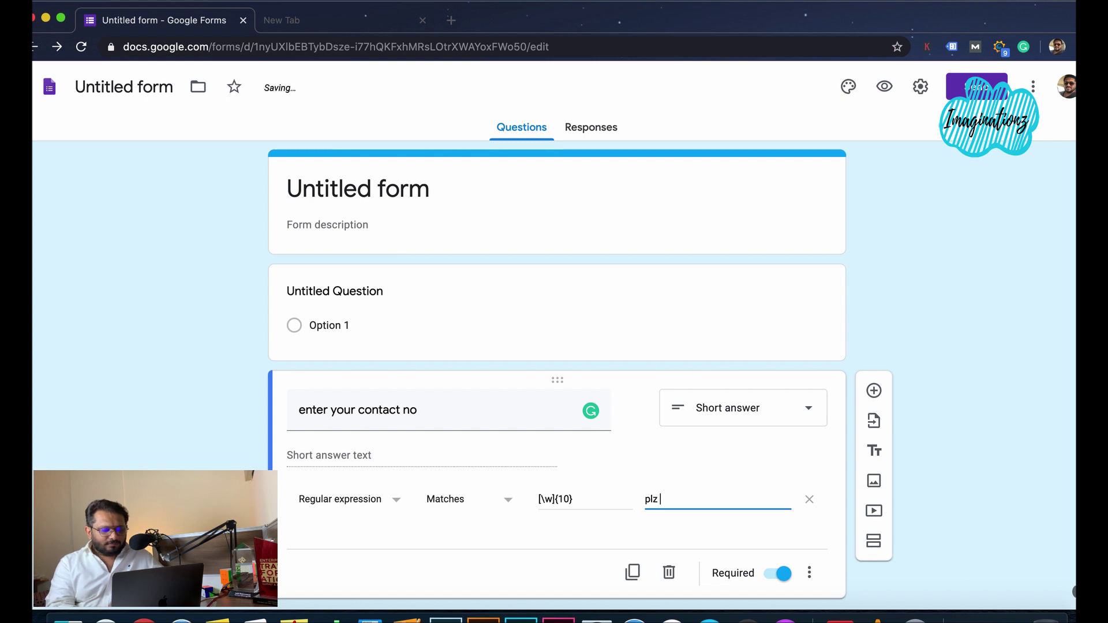
text(enter a )
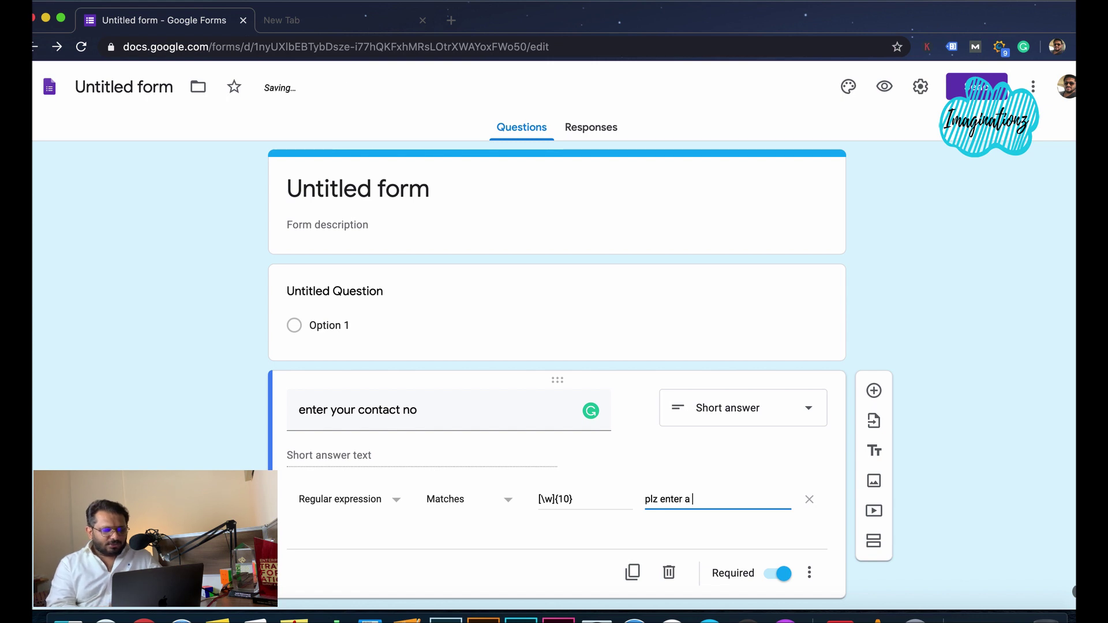
text(valid contact no)
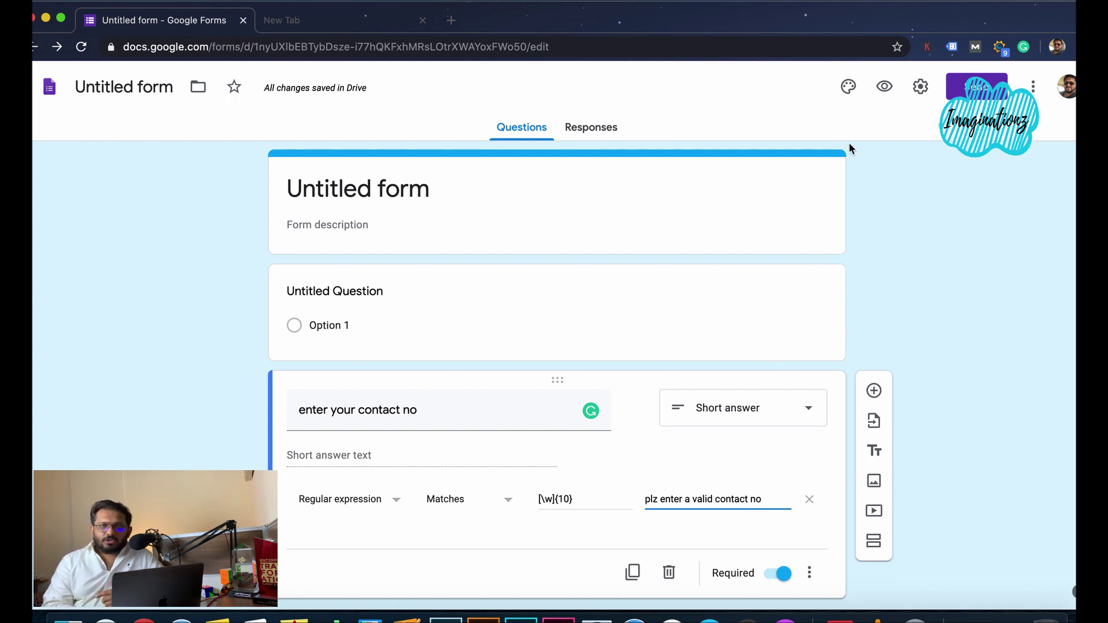
- Preview the form and test the contact number validation with a seven-digit number
click(885, 88)
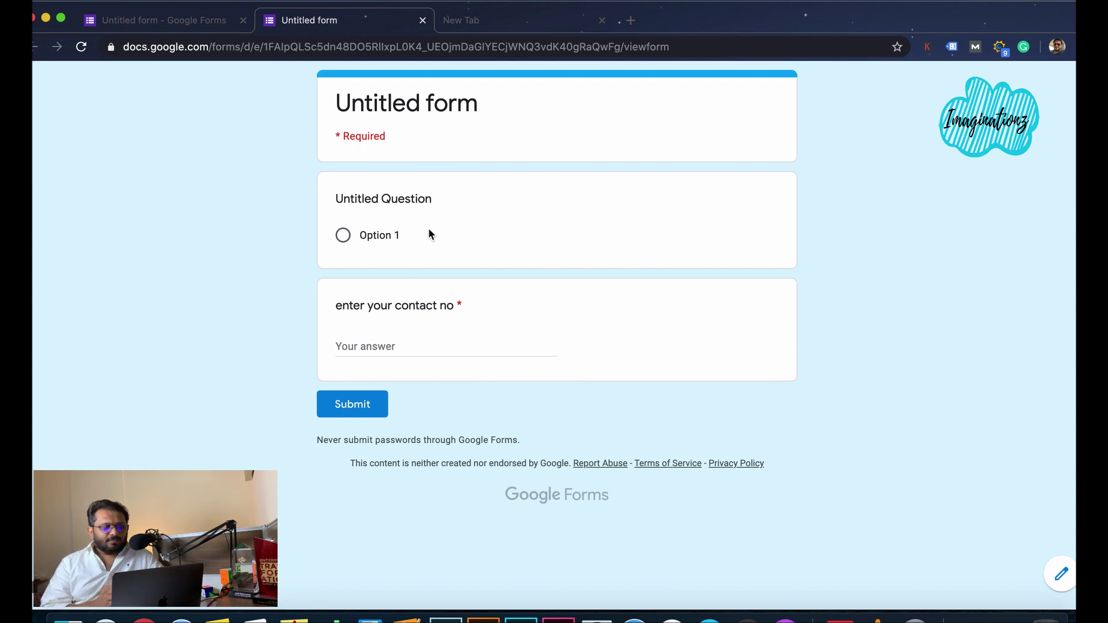
click(364, 344)
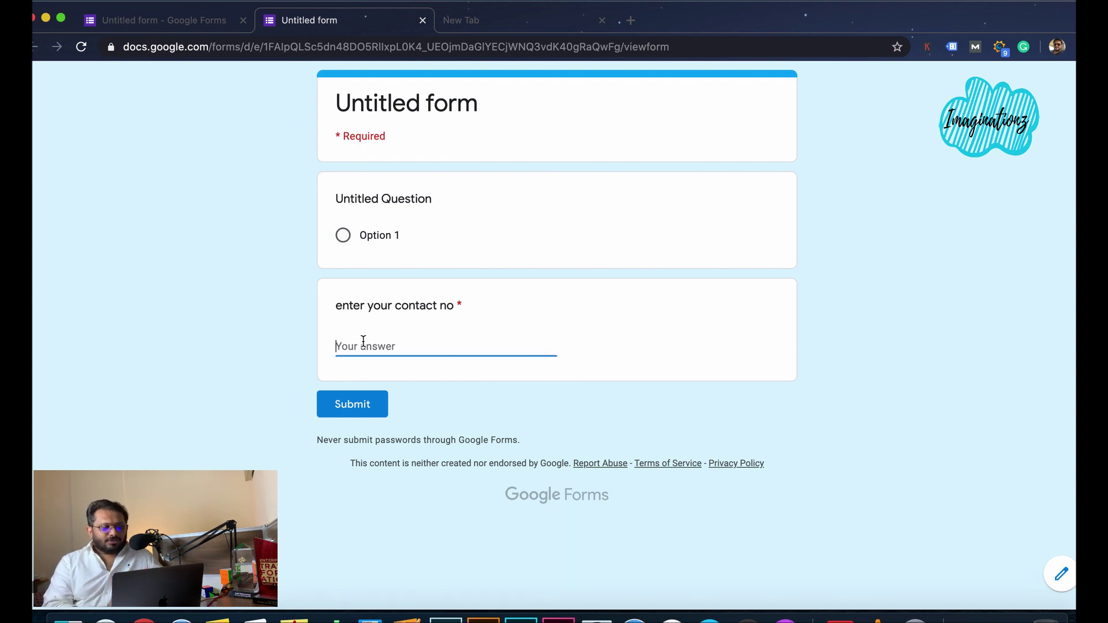
text(1234545)
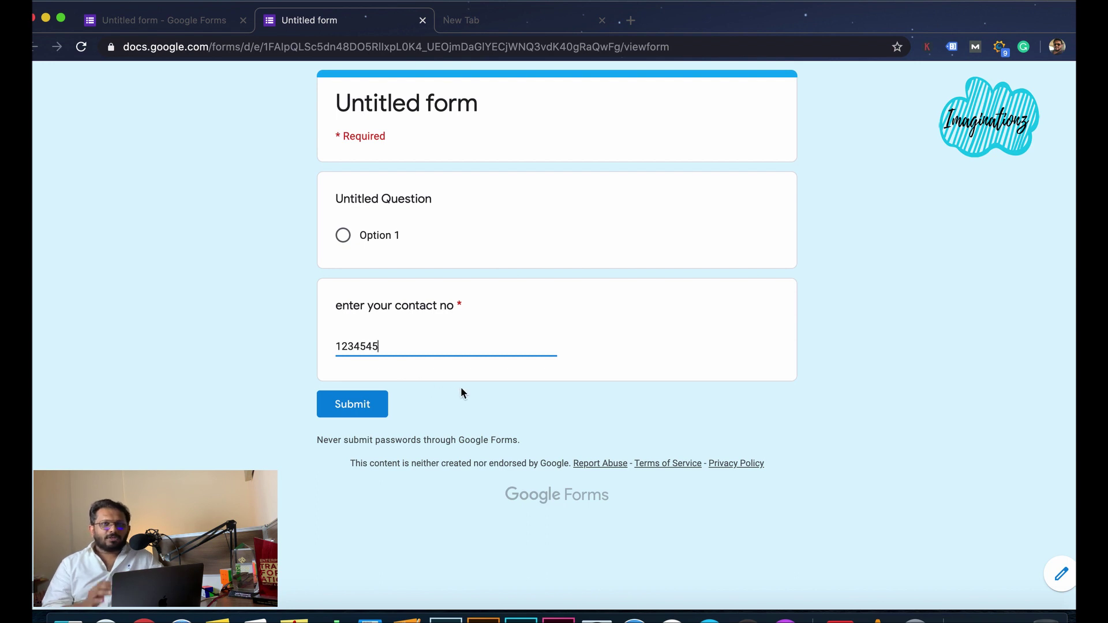
click(487, 392)
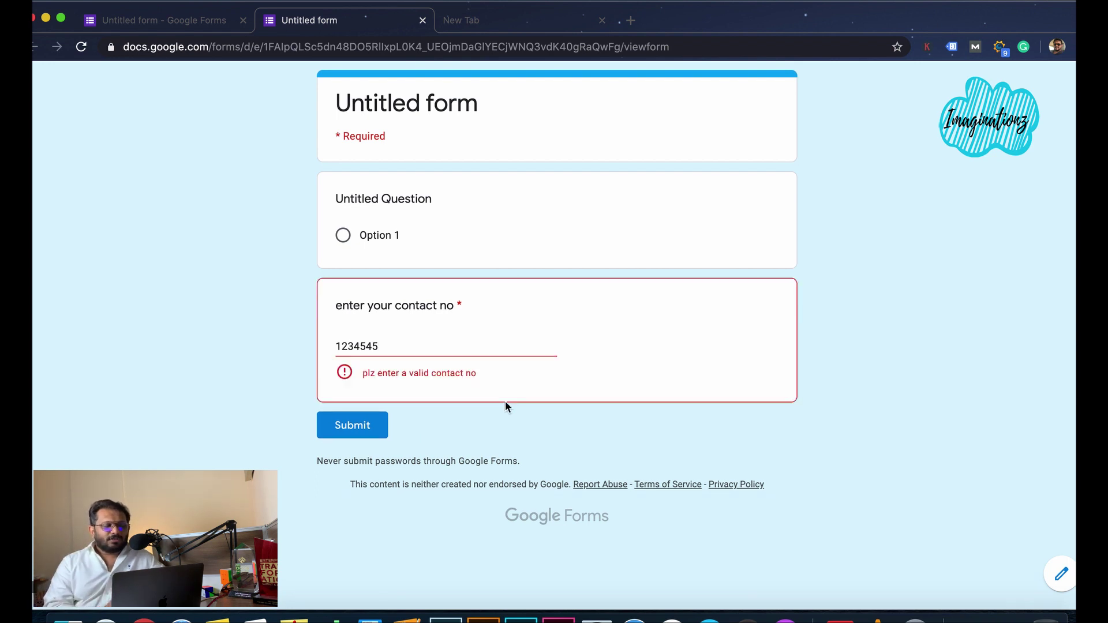
- Test the contact number validation in the preview with a ten-digit number, and extend it to eleven digits
drag(406, 345, 226, 342)
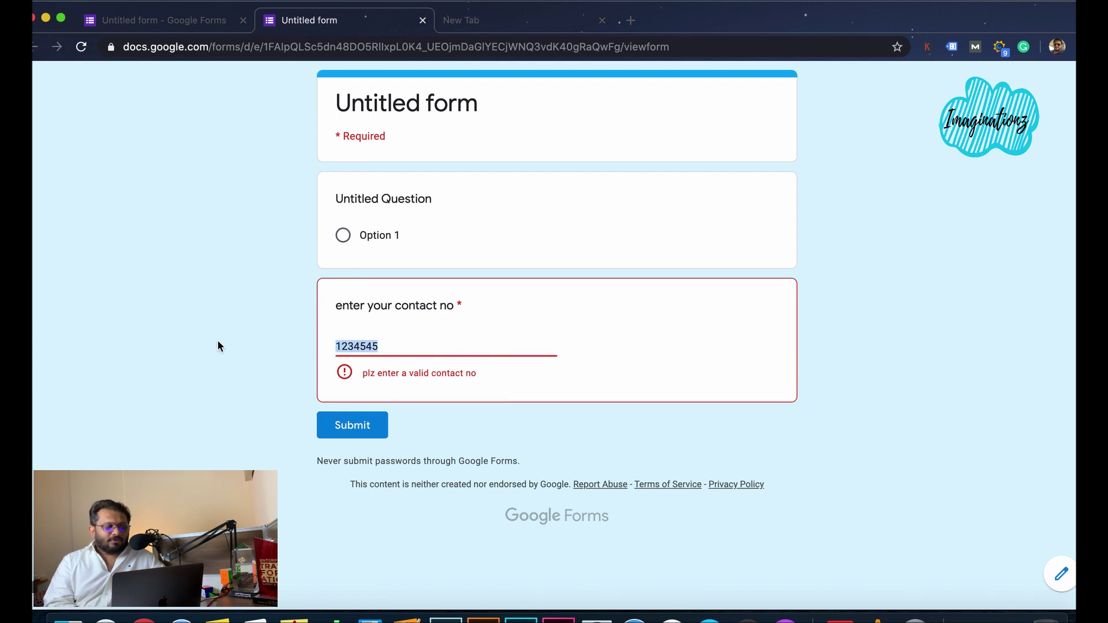
text(12345)
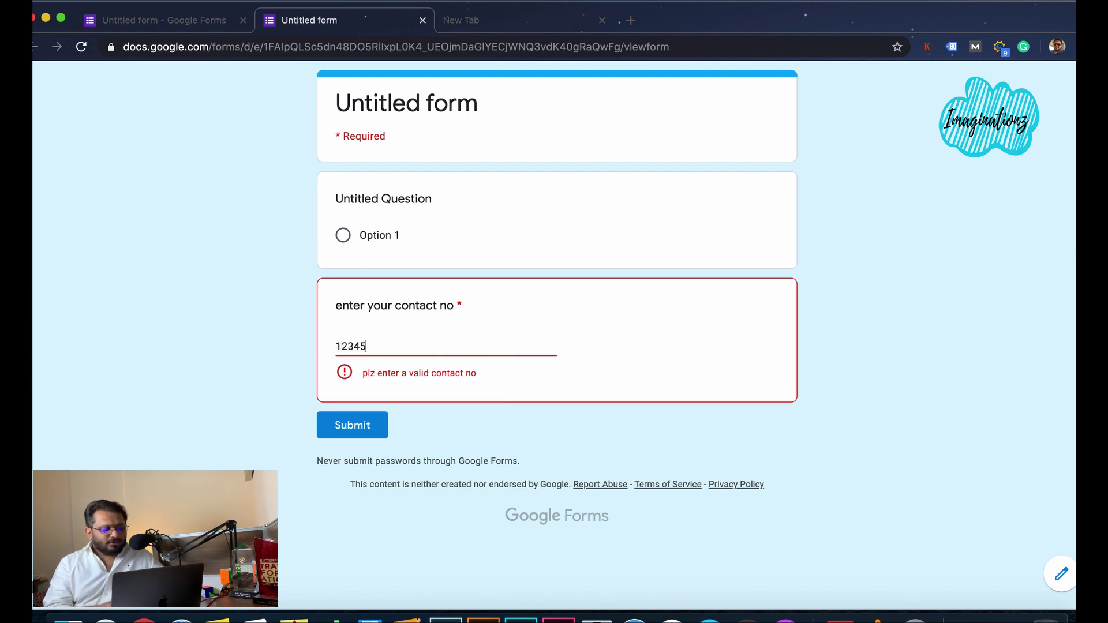
text(67890)
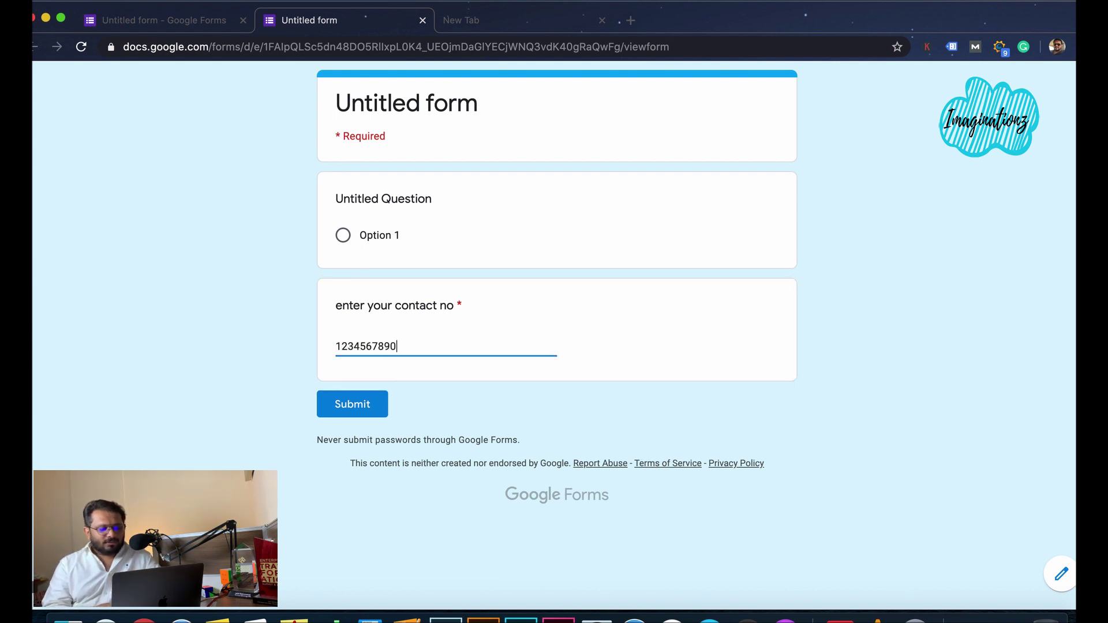
click(540, 409)
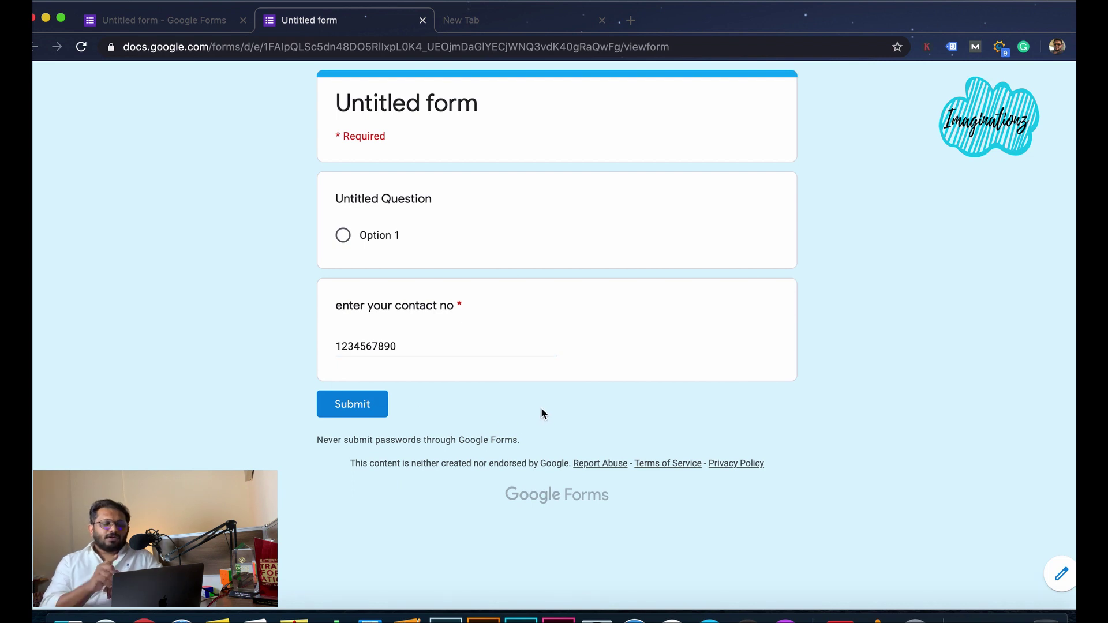
click(438, 347)
text(1)
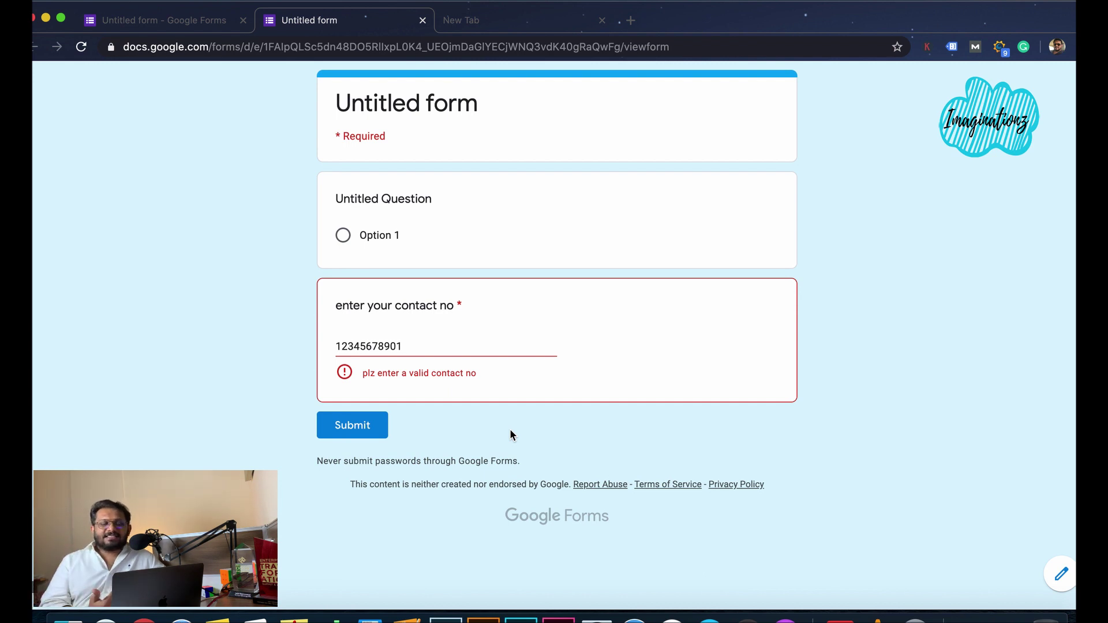
- Close the form preview, discarding the test answer, and return to the contact number question in the editor
click(423, 20)
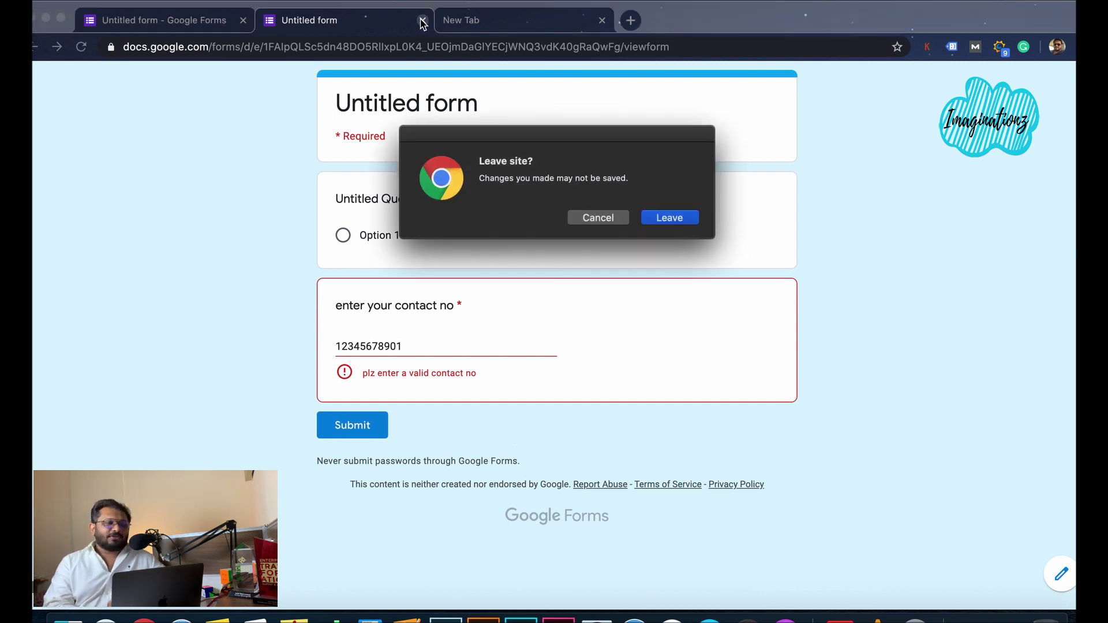
click(657, 219)
scroll(579, 378, down, 1)
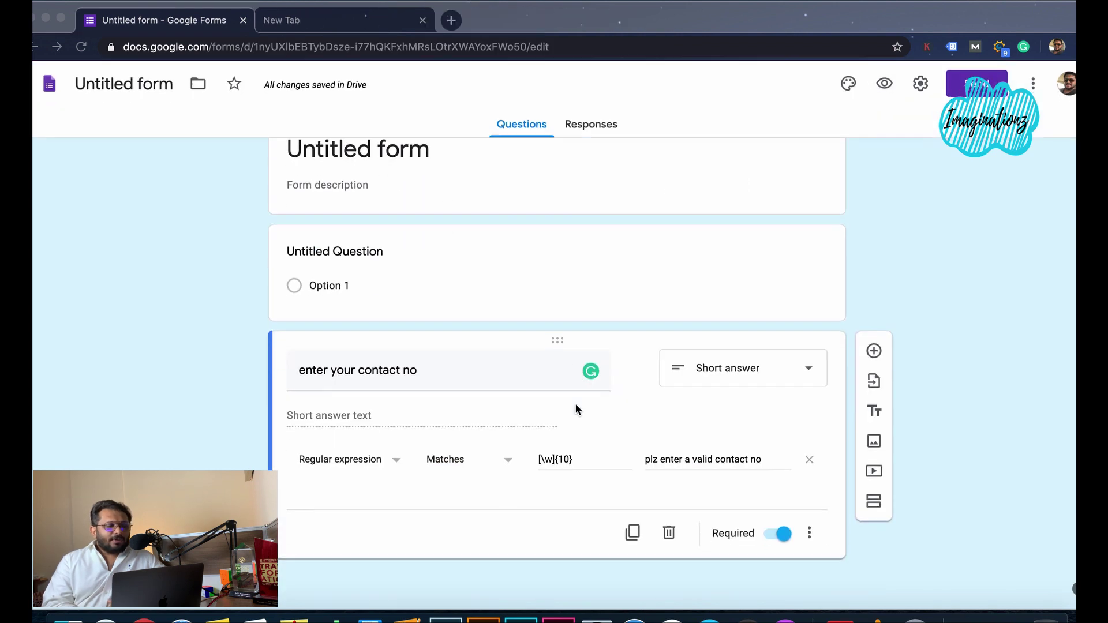
click(553, 343)
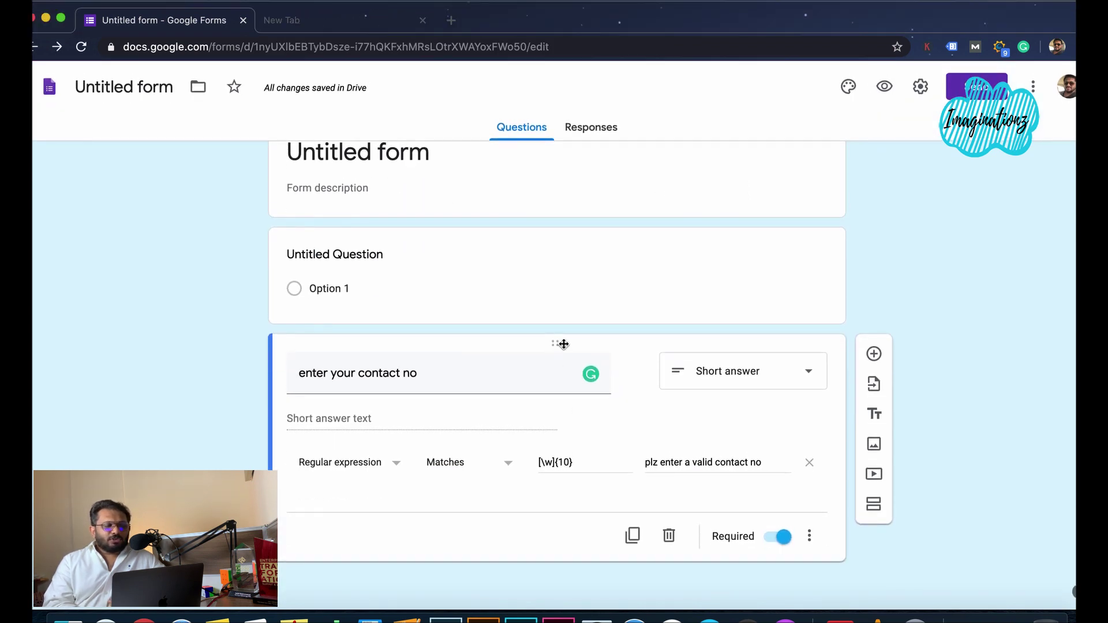
- Move the contact number question above the untitled question and add a new section after it
drag(557, 341, 543, 224)
scroll(768, 368, down, 1)
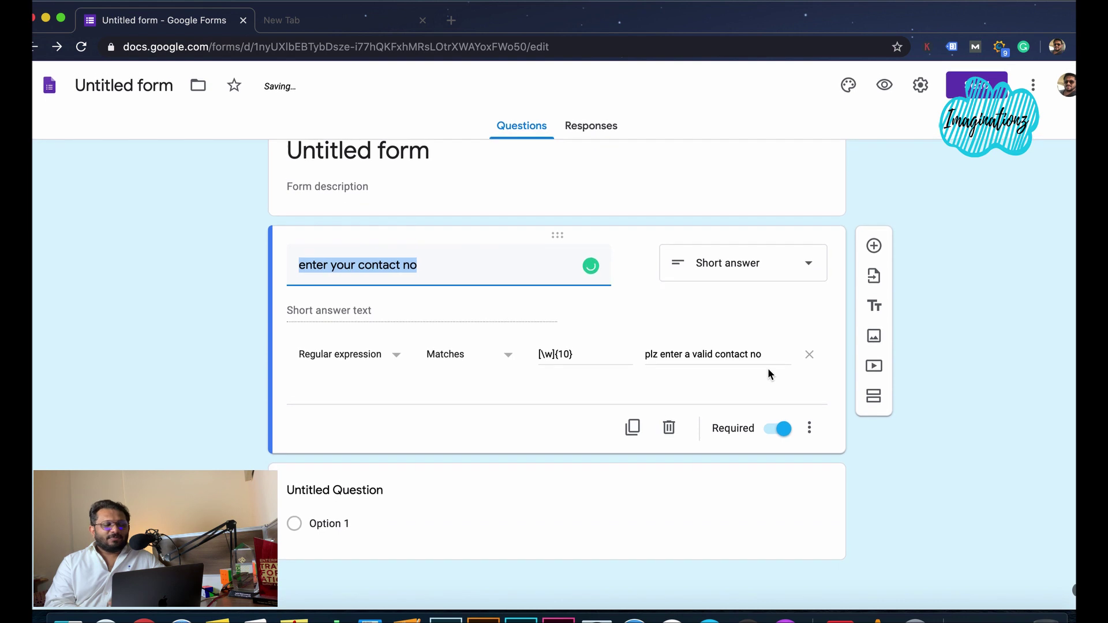
click(873, 398)
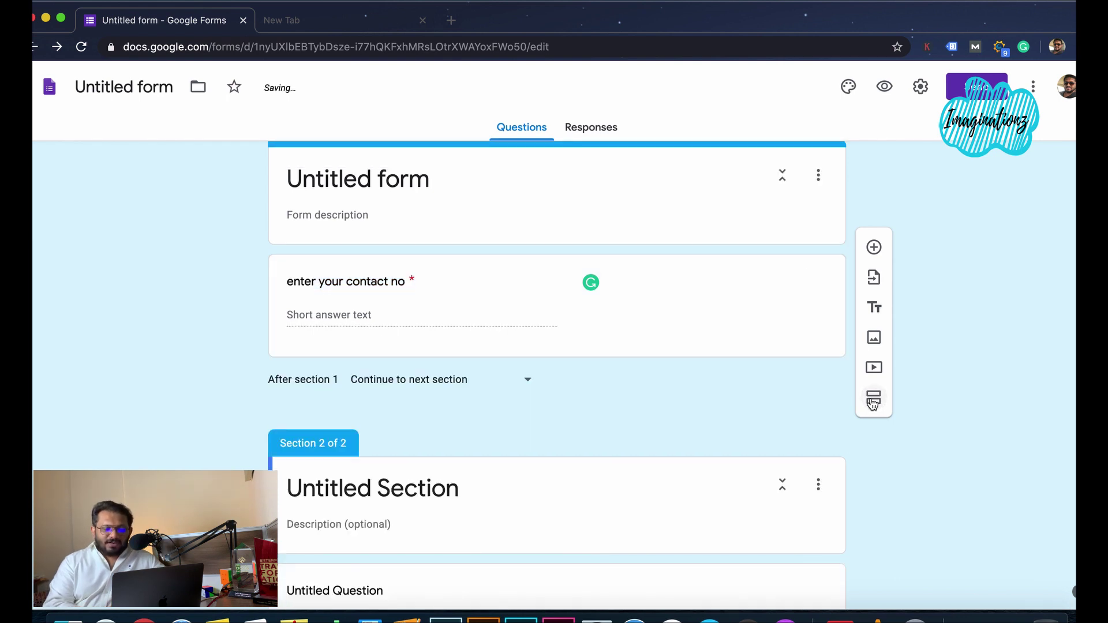
- Title the new section "part 2" and describe it as "5 marks question"
click(458, 492)
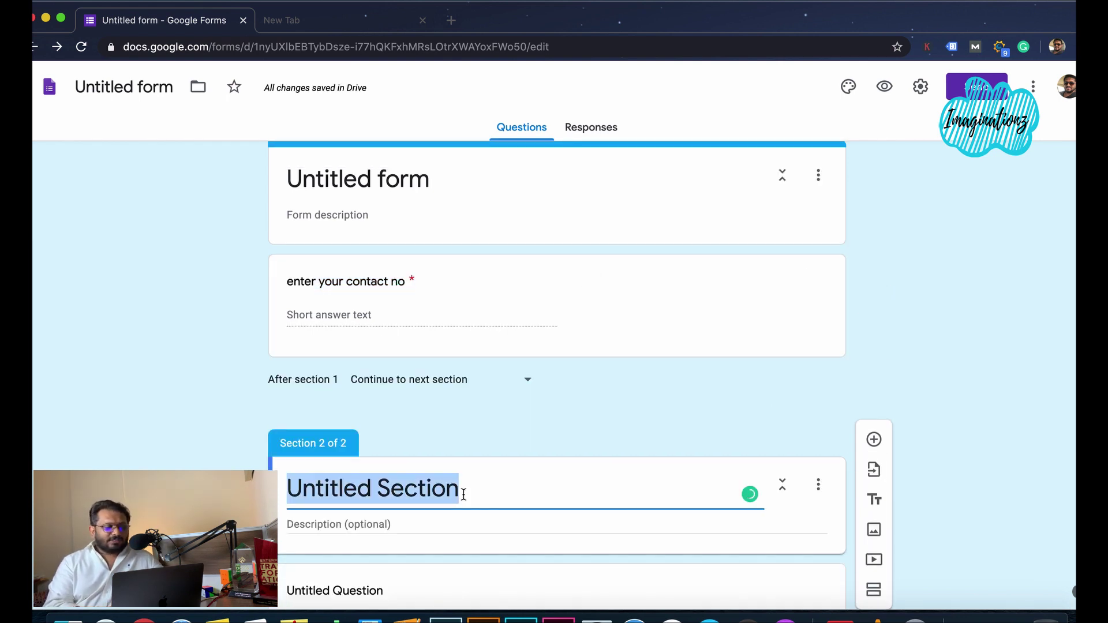
text(part 2)
click(393, 526)
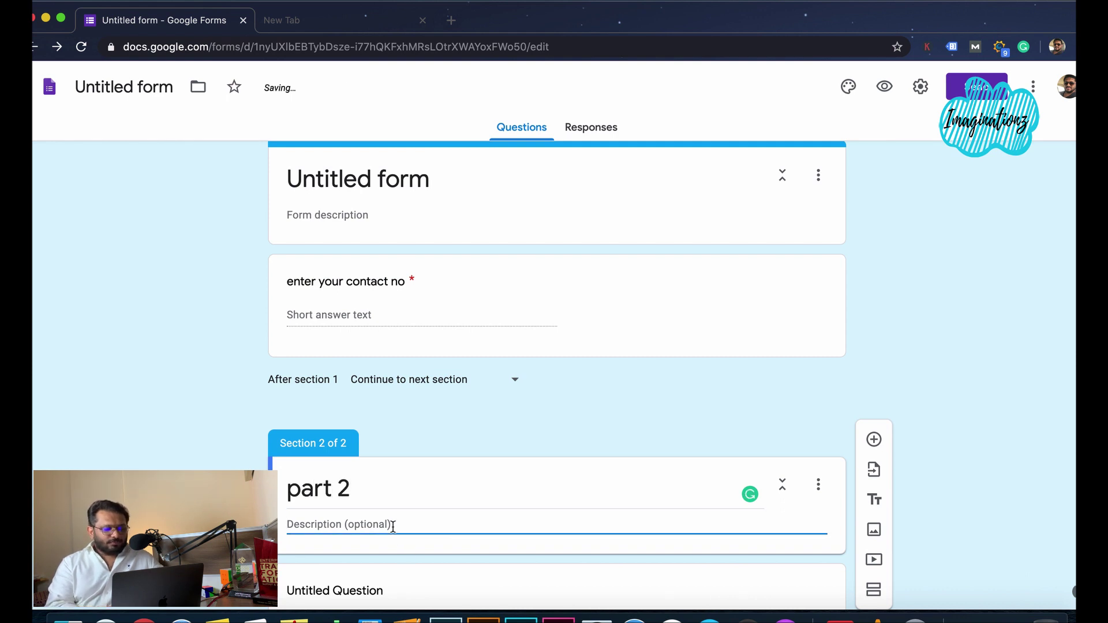
text(5 marks )
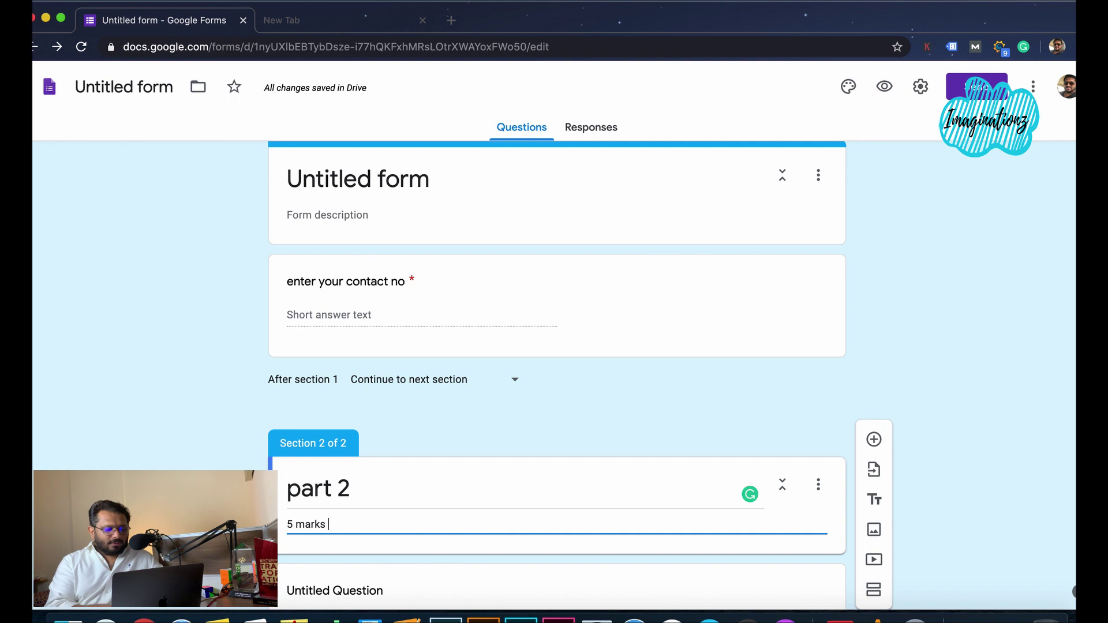
text(question)
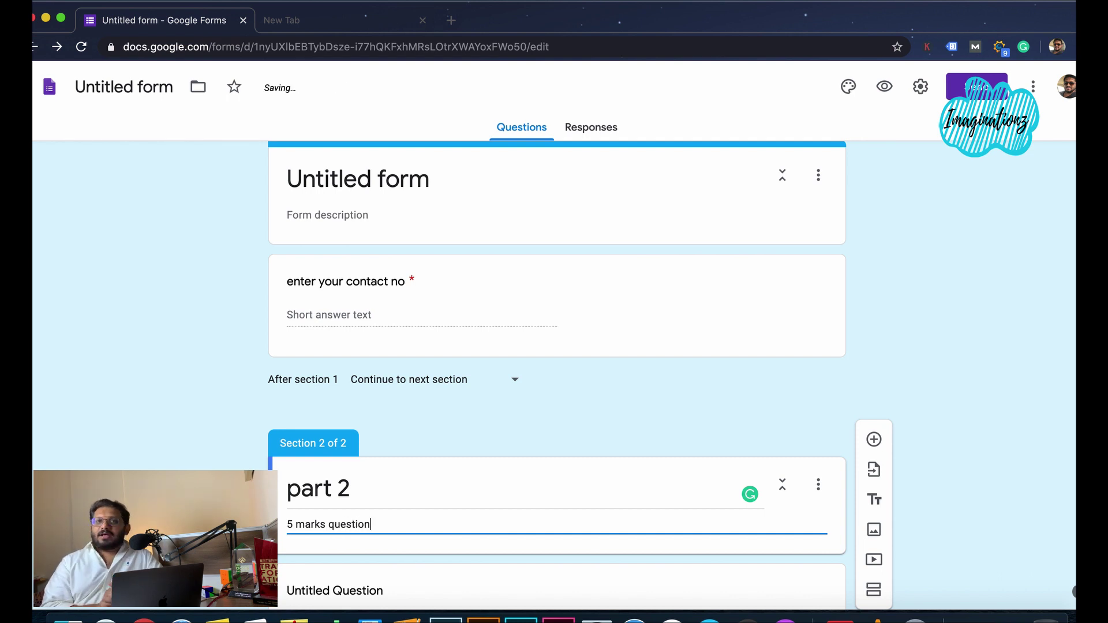
scroll(428, 534, down, 1)
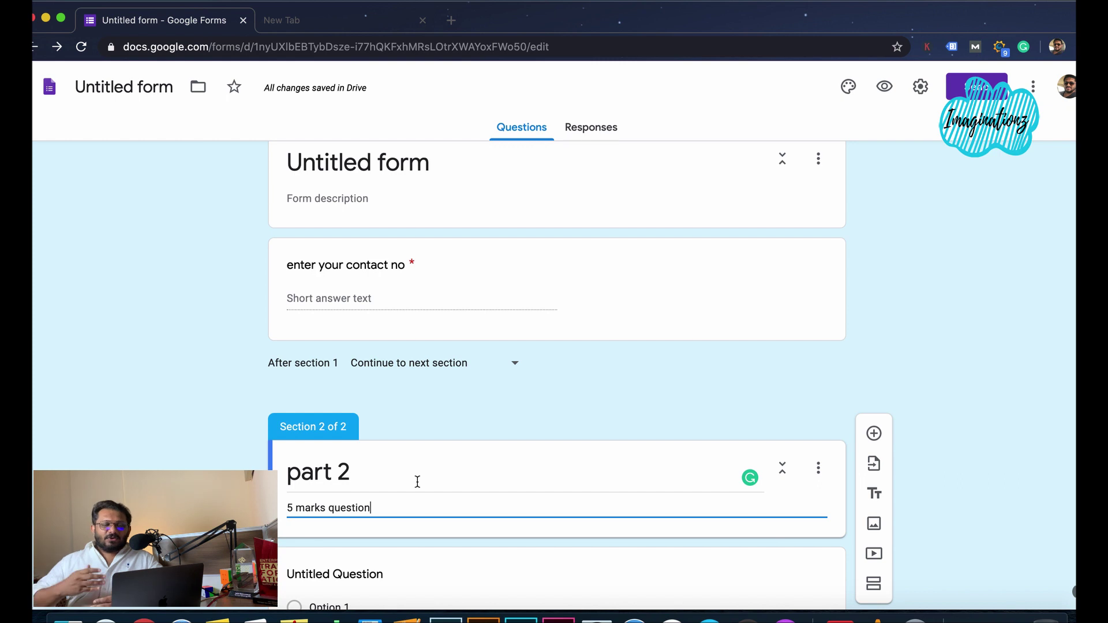
click(726, 345)
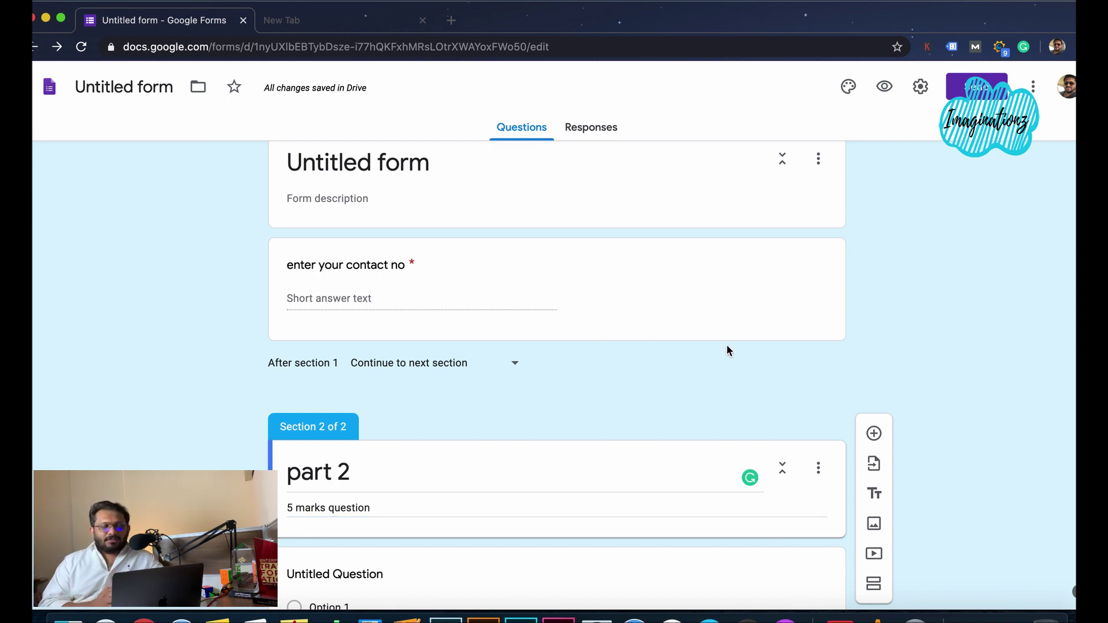
- Try out the general form settings for limiting to 1 response and letting respondents edit after submit
click(921, 88)
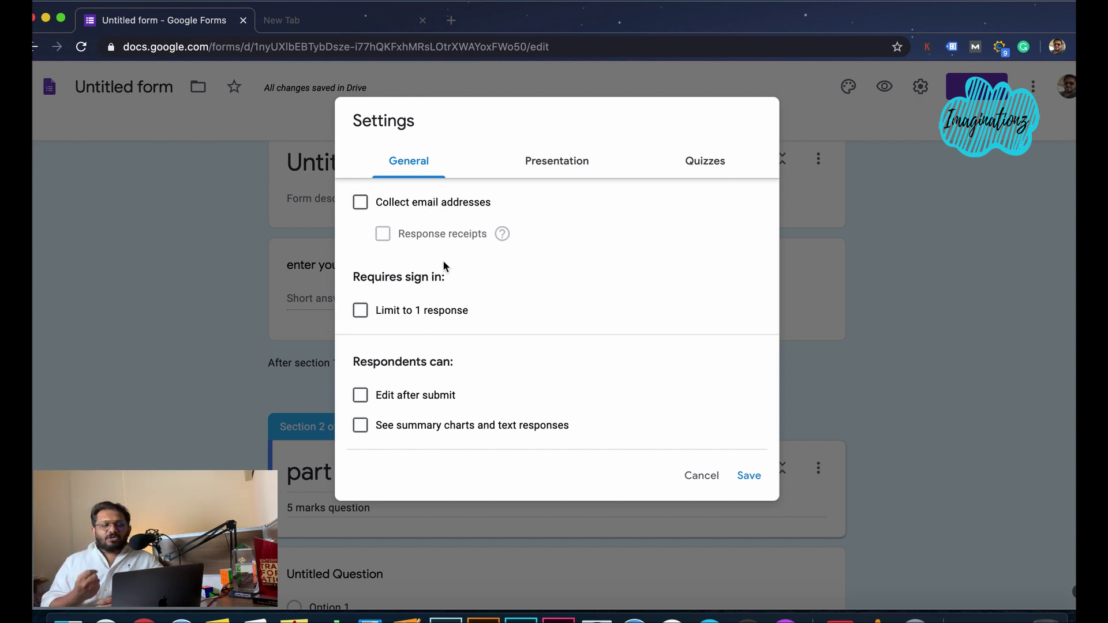
click(364, 311)
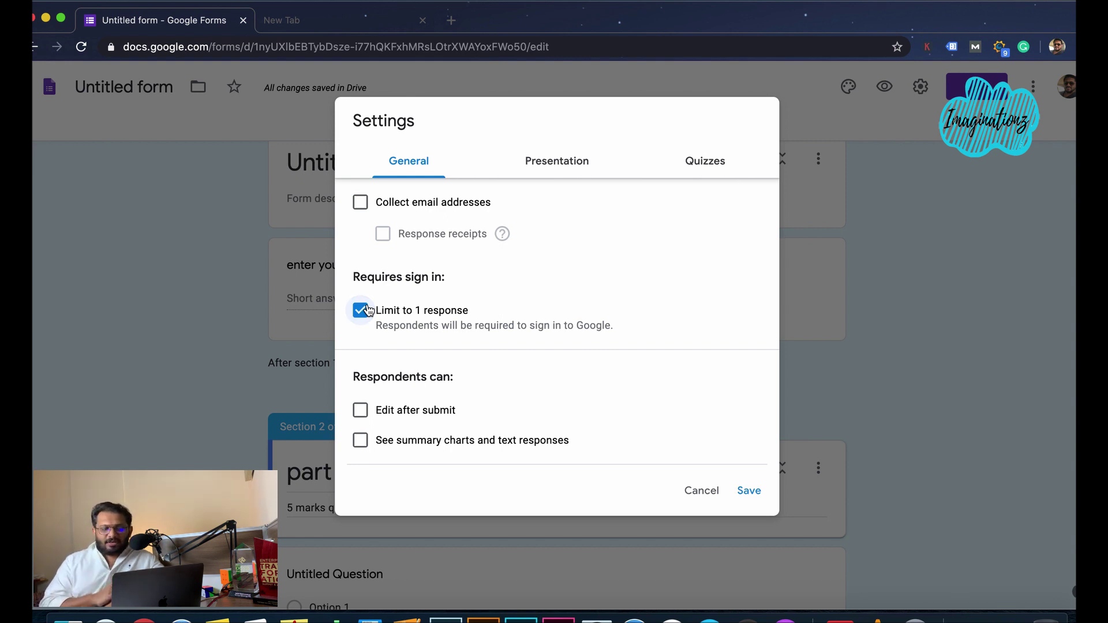
click(360, 411)
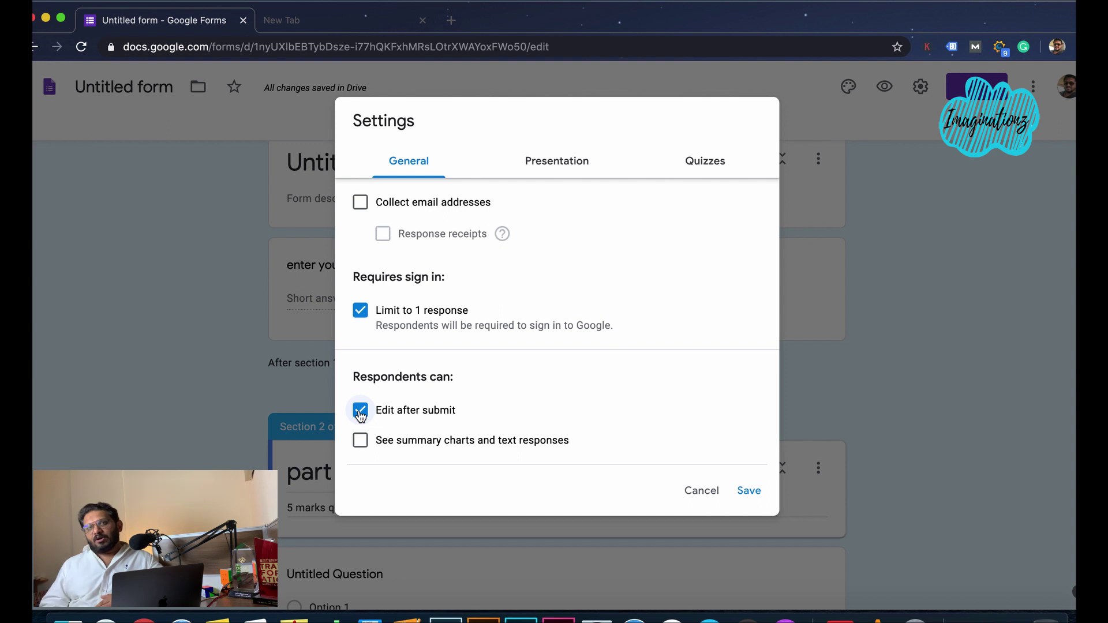
click(361, 413)
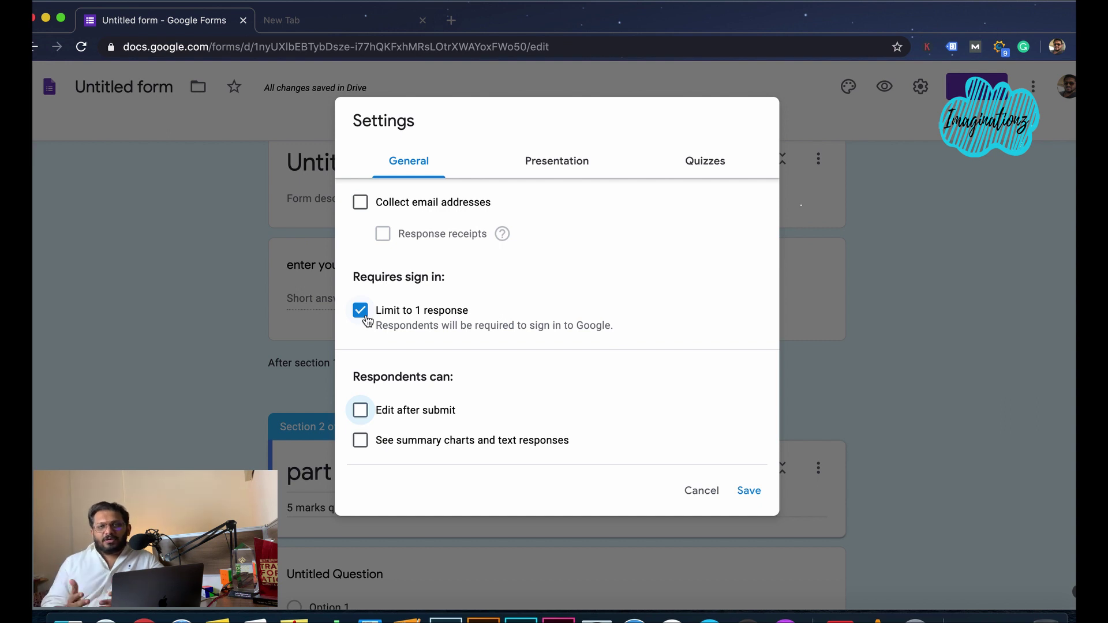
- Look through the presentation settings, try making the form a quiz, and cancel the settings changes
click(543, 167)
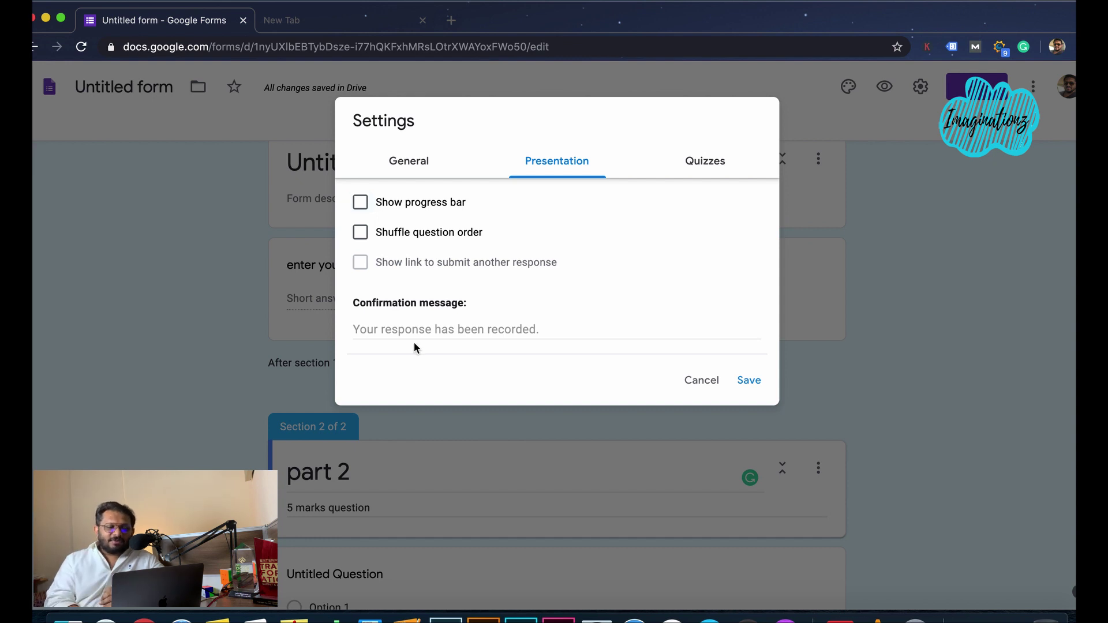
click(715, 162)
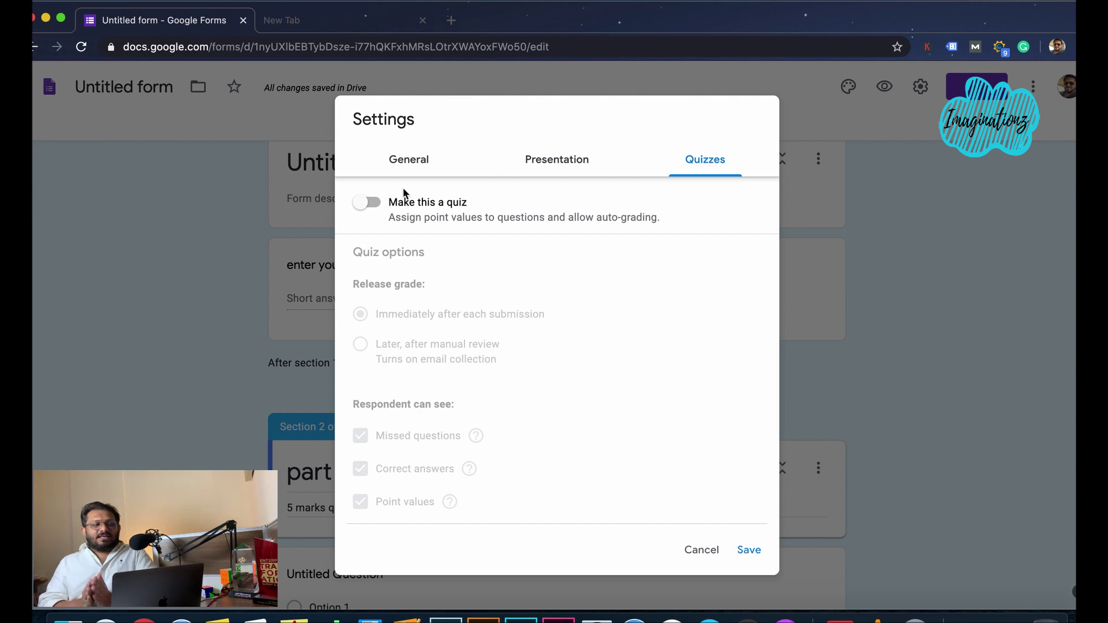
click(360, 203)
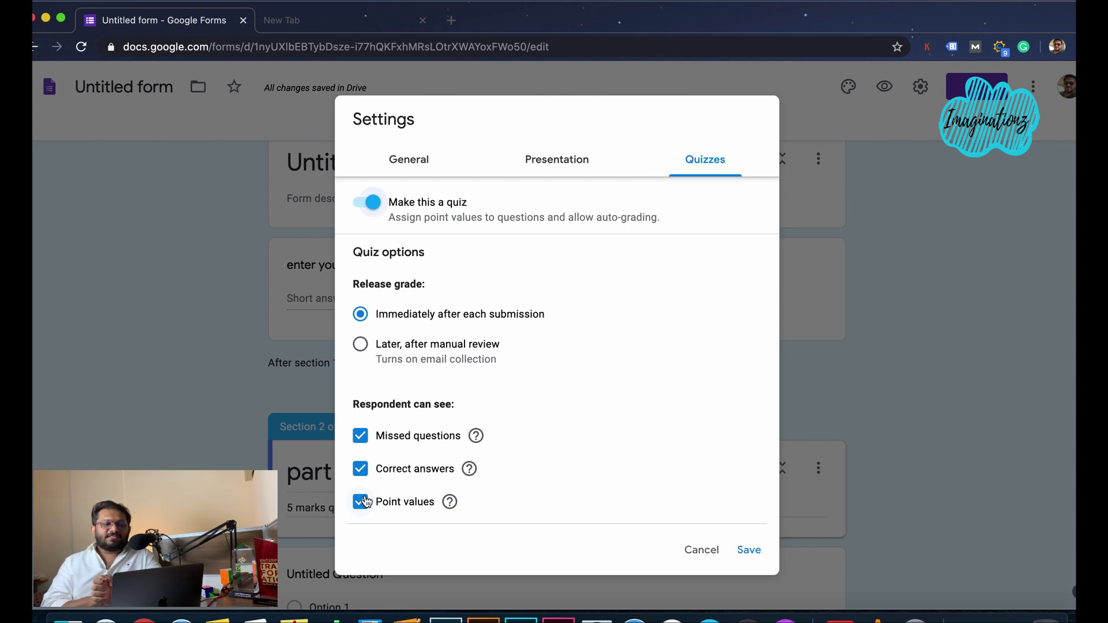
click(700, 552)
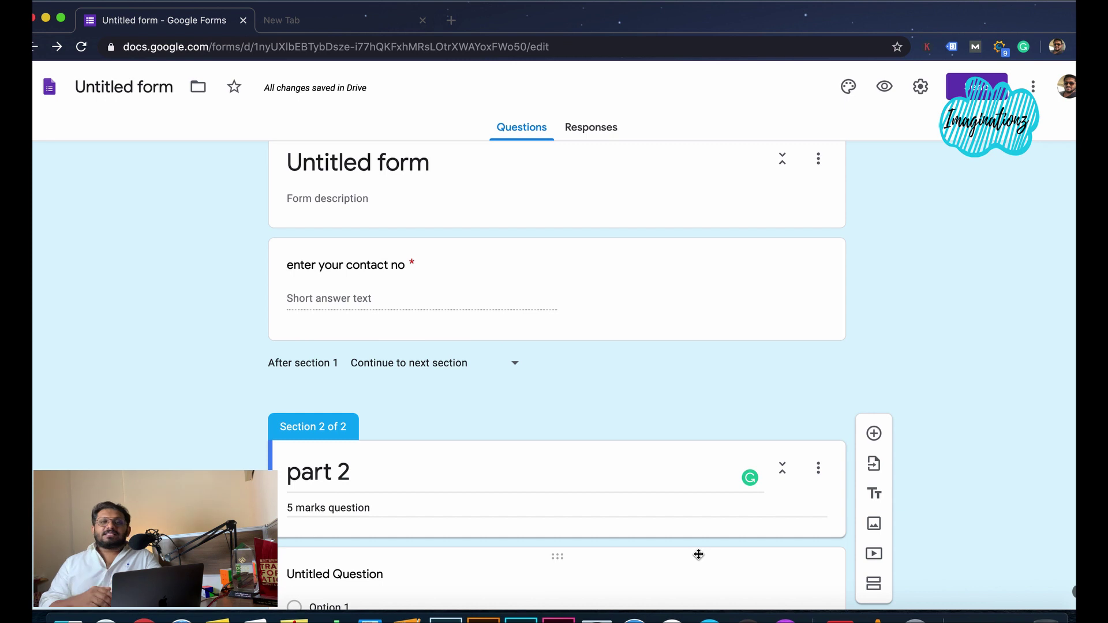
- Examine the email, shortened link and HTML embed options for sending the form, and close them without sending
click(973, 93)
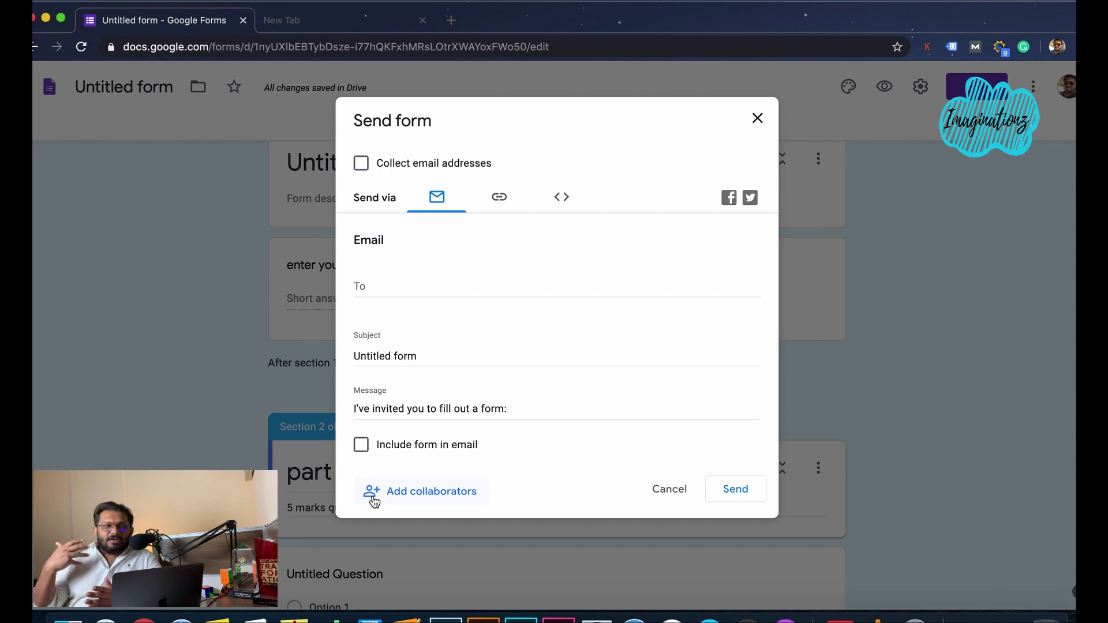
click(500, 202)
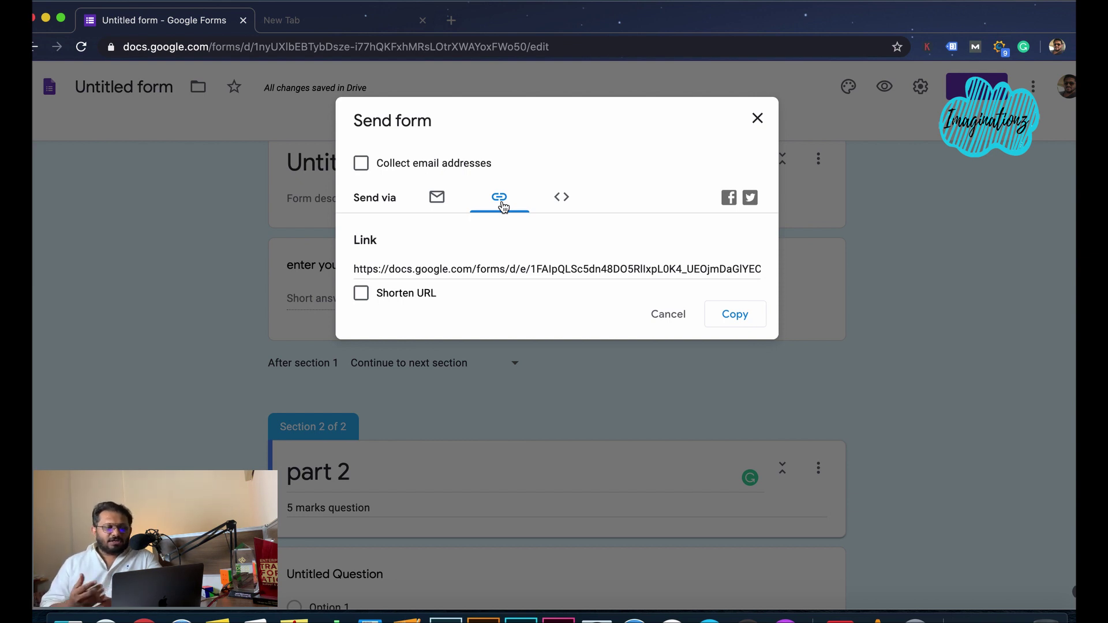
click(361, 294)
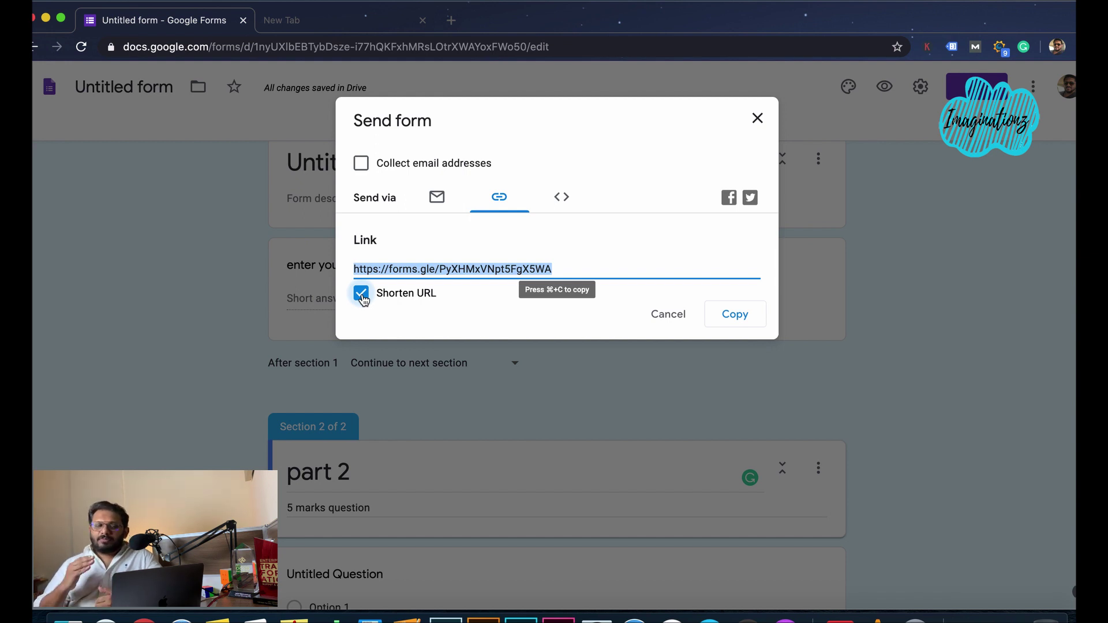
click(563, 197)
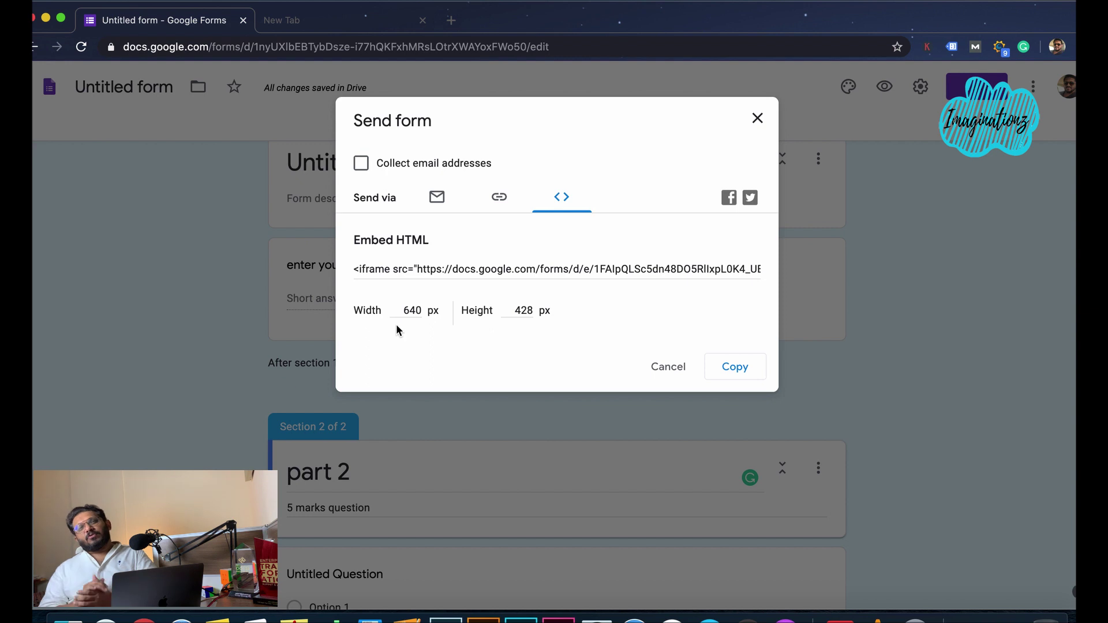
click(758, 120)
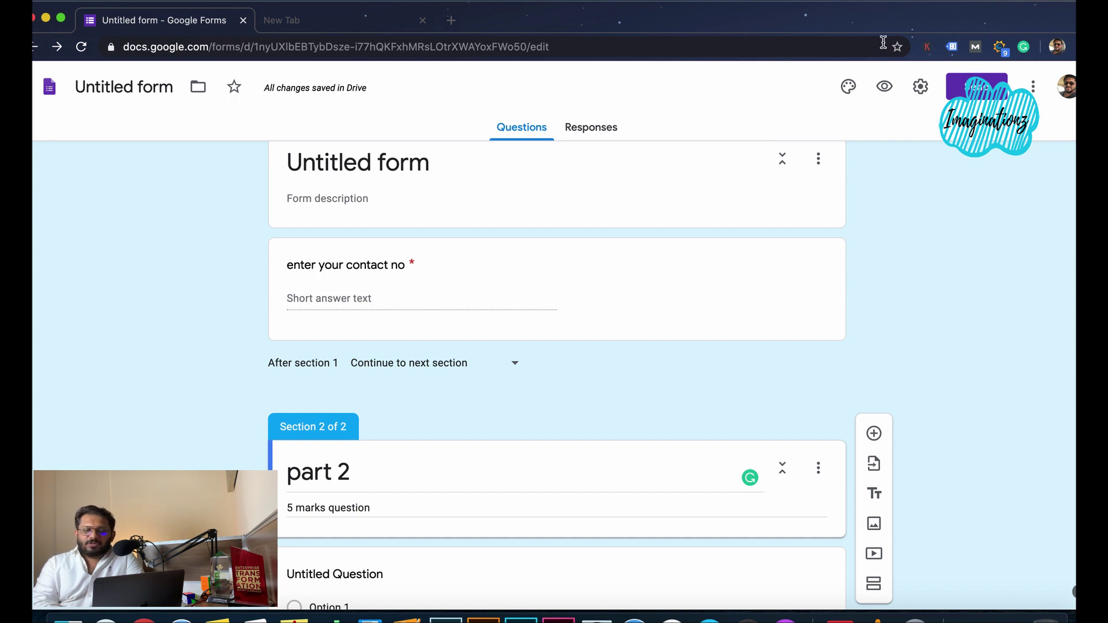
- Search the add-on marketplace for "form limiter" and open the formLimiter add-on's page
click(1034, 88)
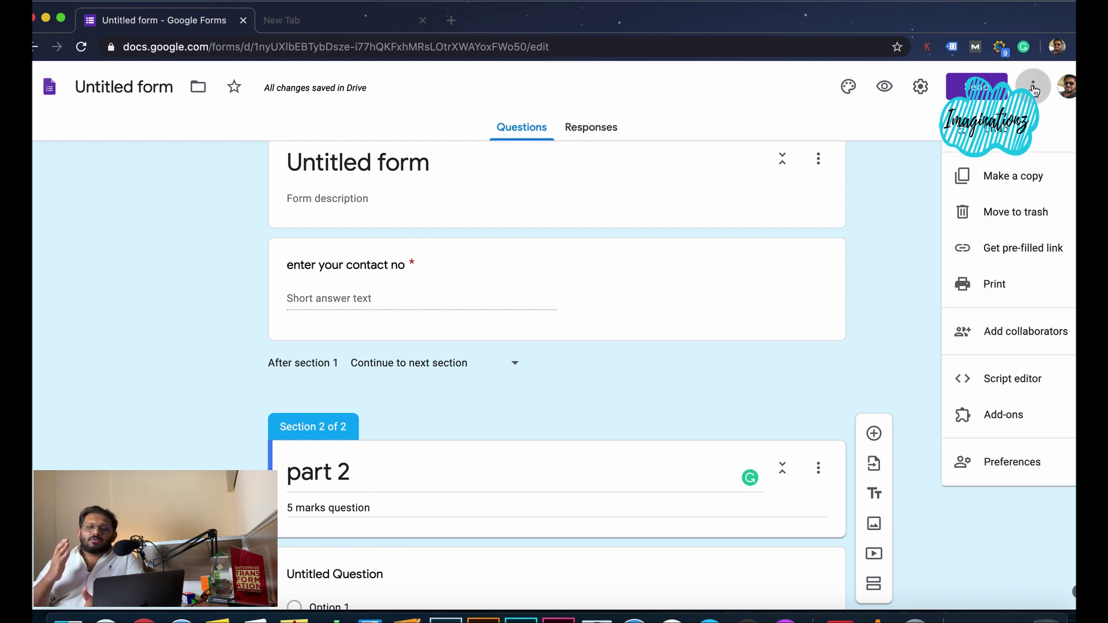
click(980, 424)
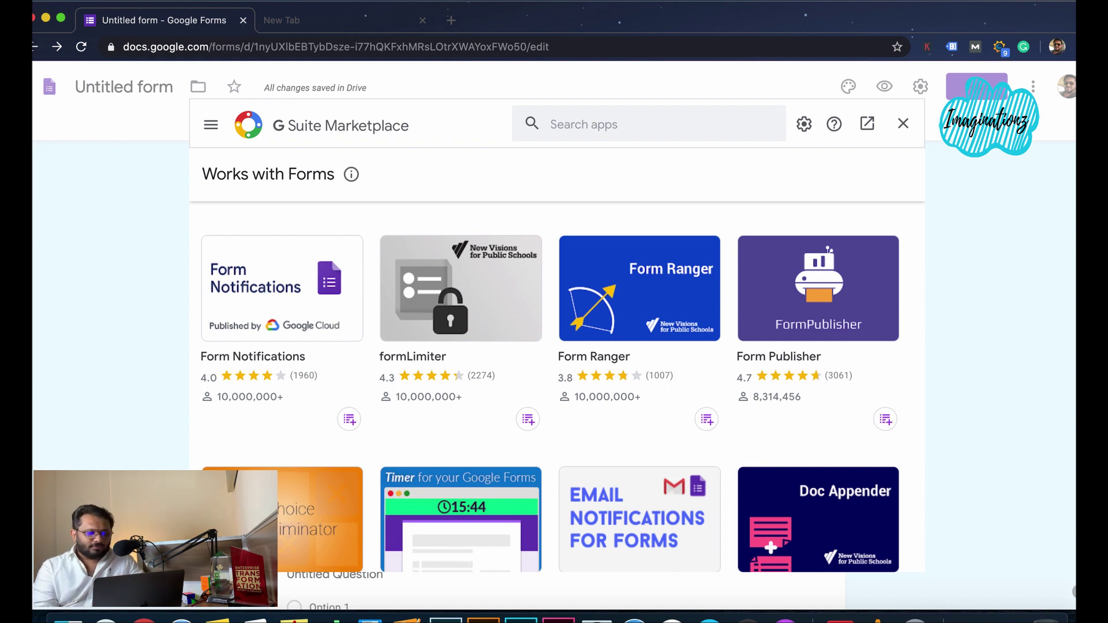
click(574, 121)
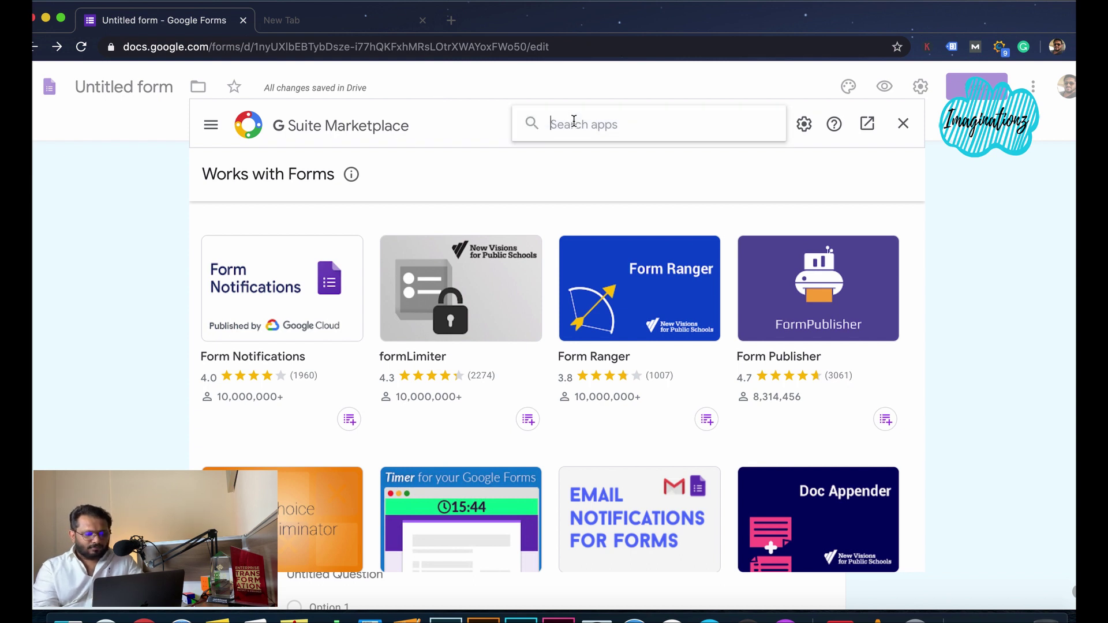
text(form )
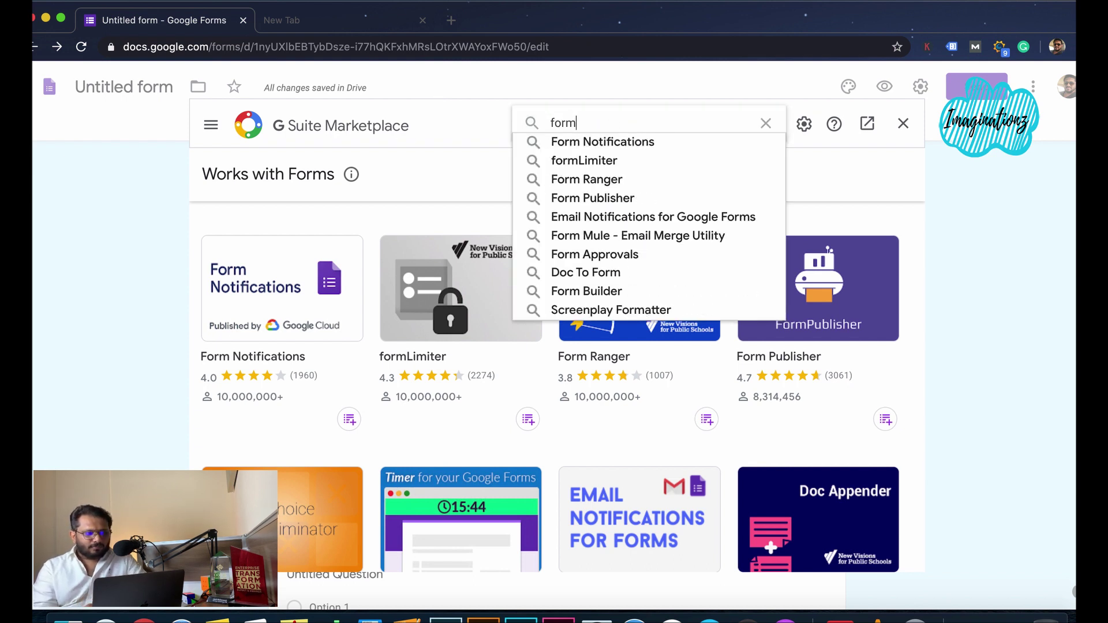
text(li)
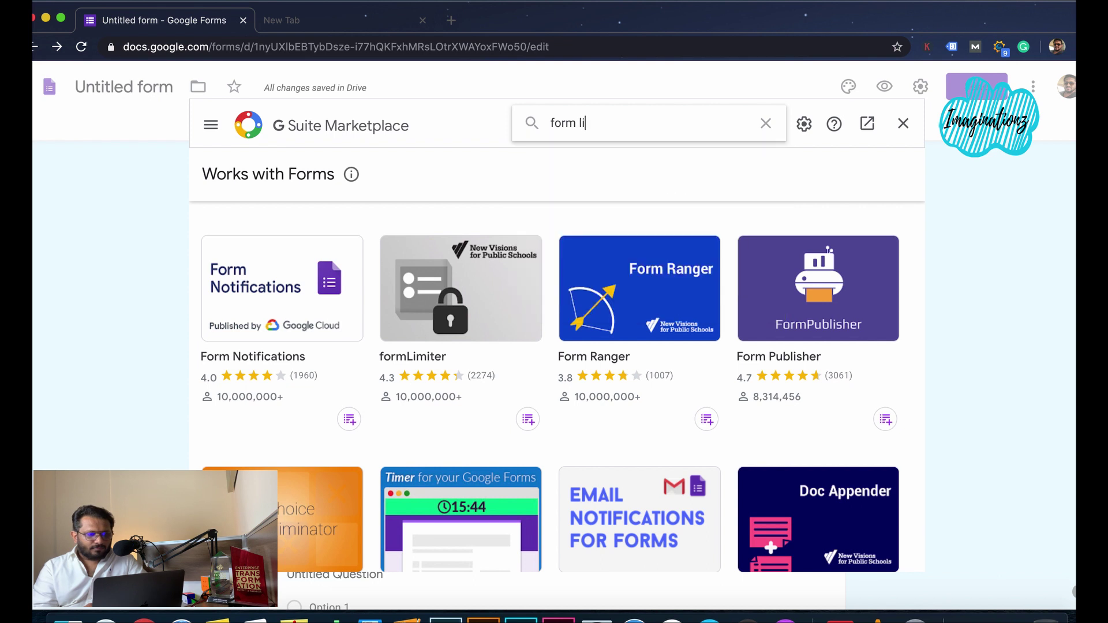
text(miter)
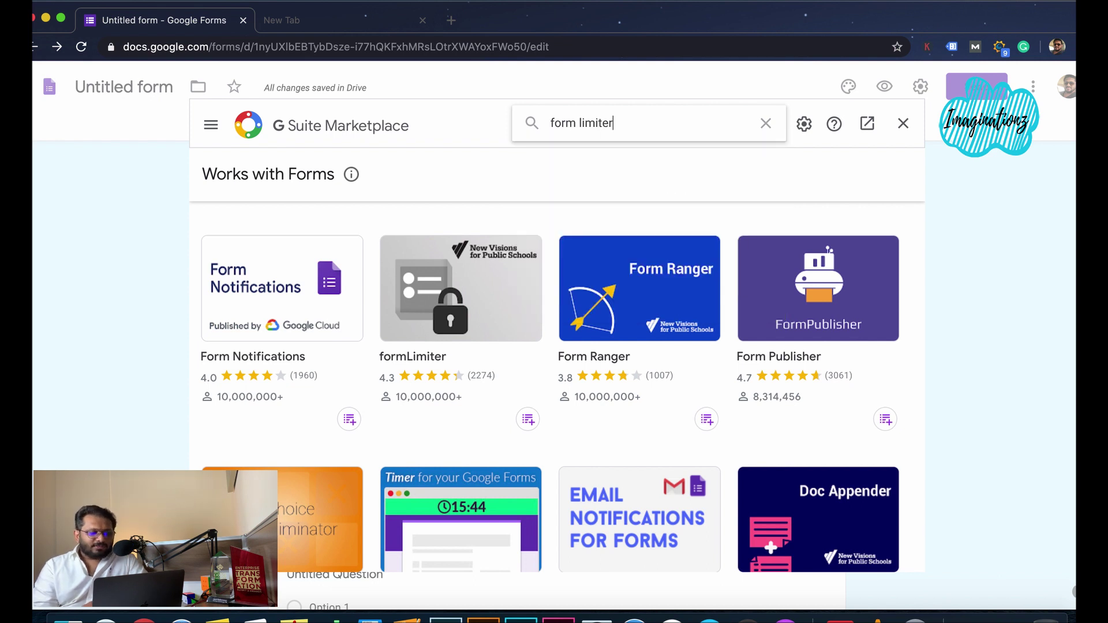
key(Return)
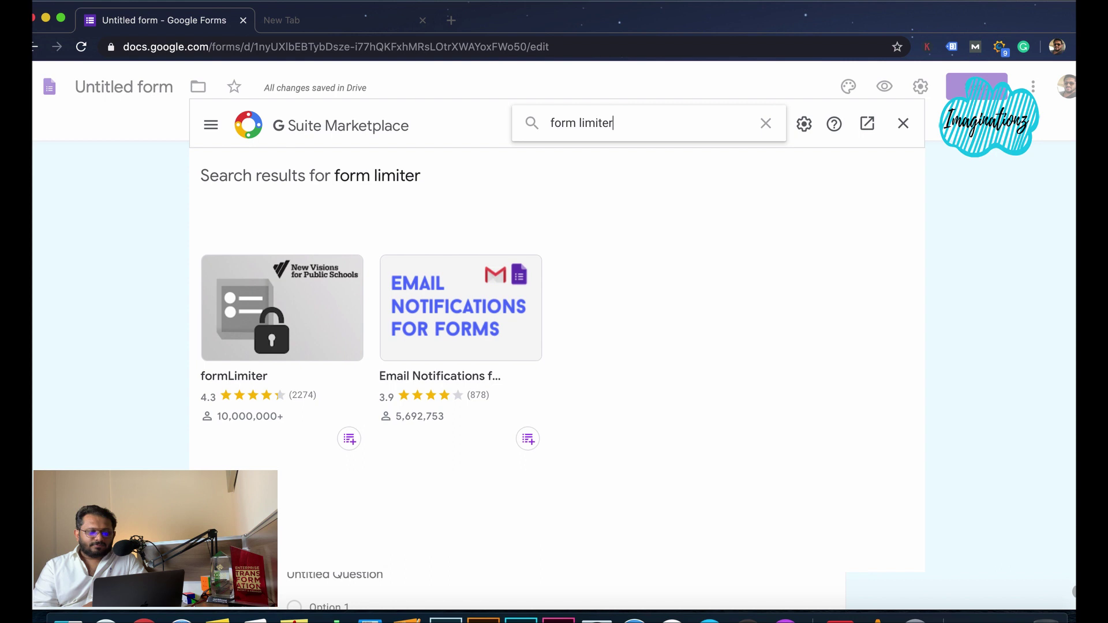
click(272, 312)
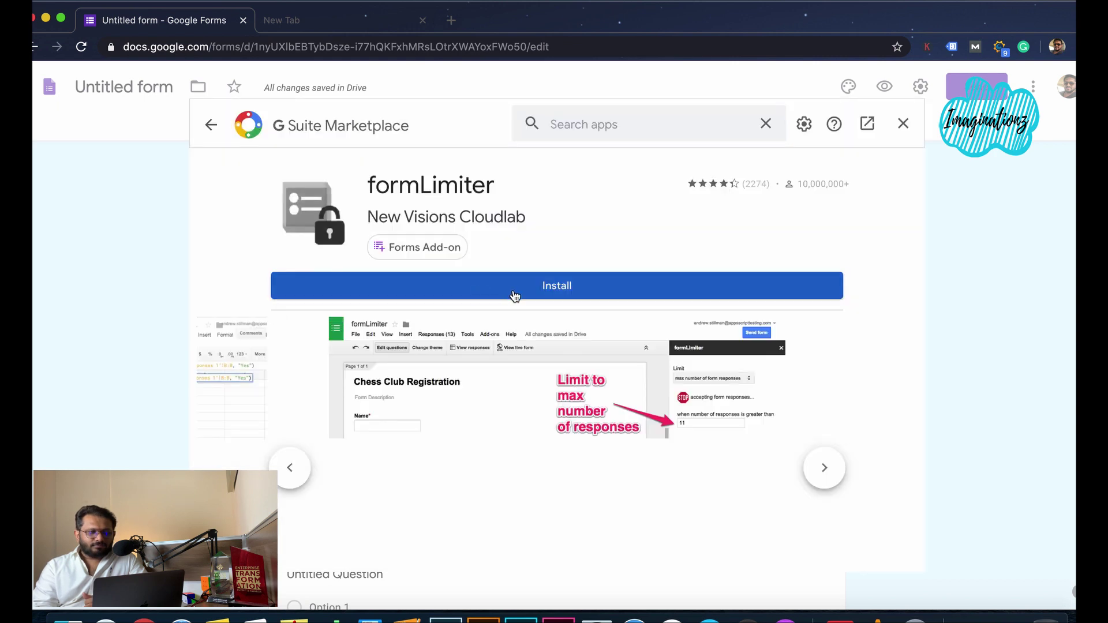
- Install the formLimiter add-on, allowing its requested permissions with the existing Google account, and return to the search results
click(512, 289)
click(671, 430)
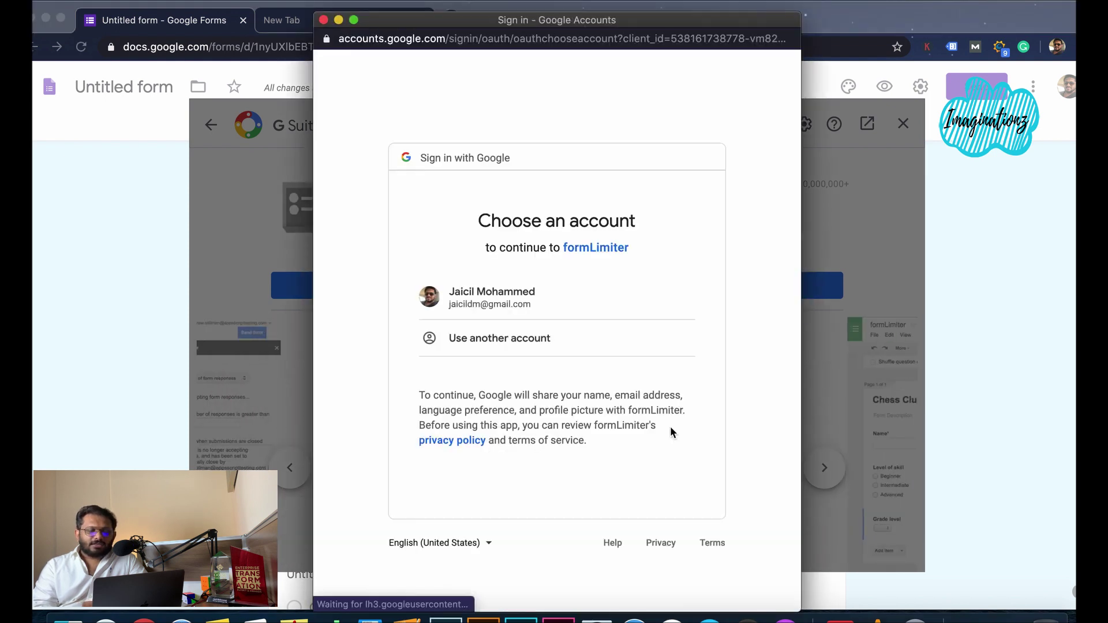
click(500, 305)
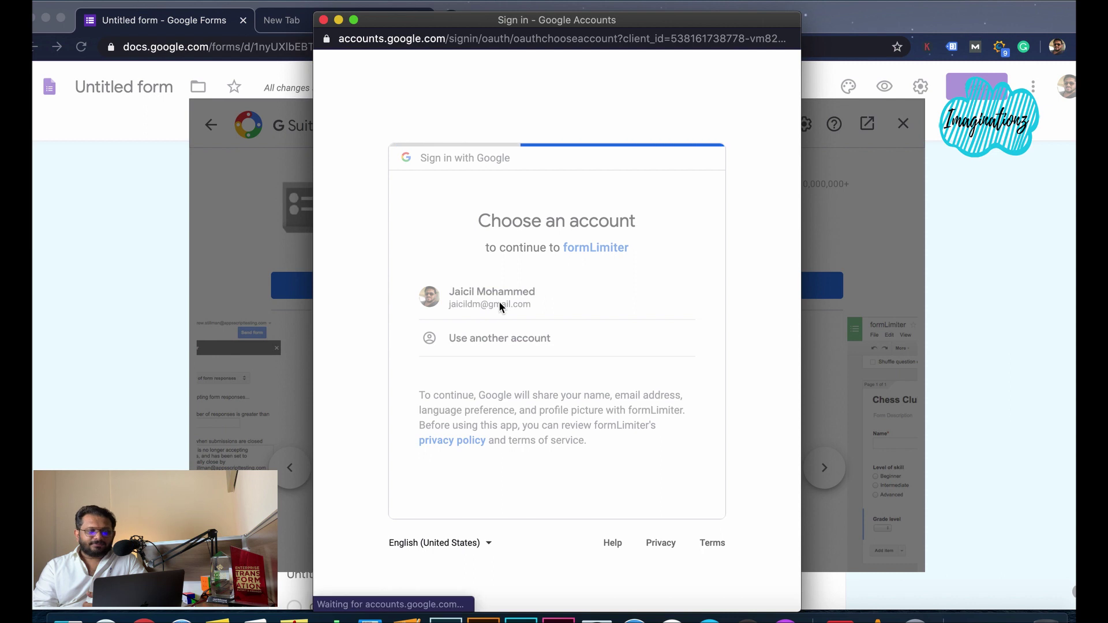
scroll(500, 306, down, 5)
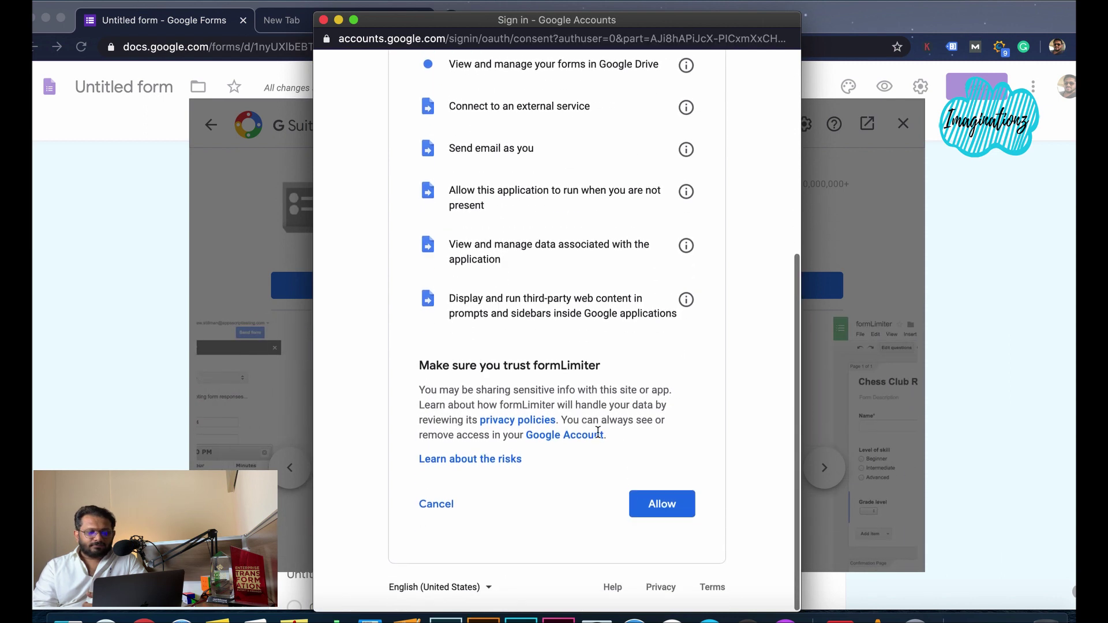
click(652, 507)
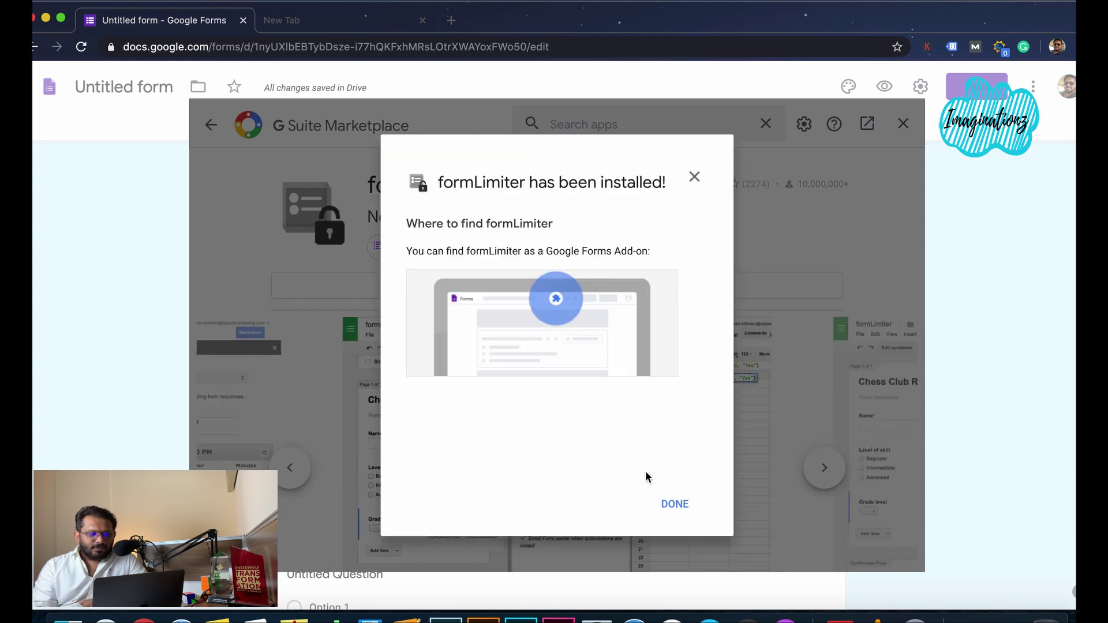
click(666, 508)
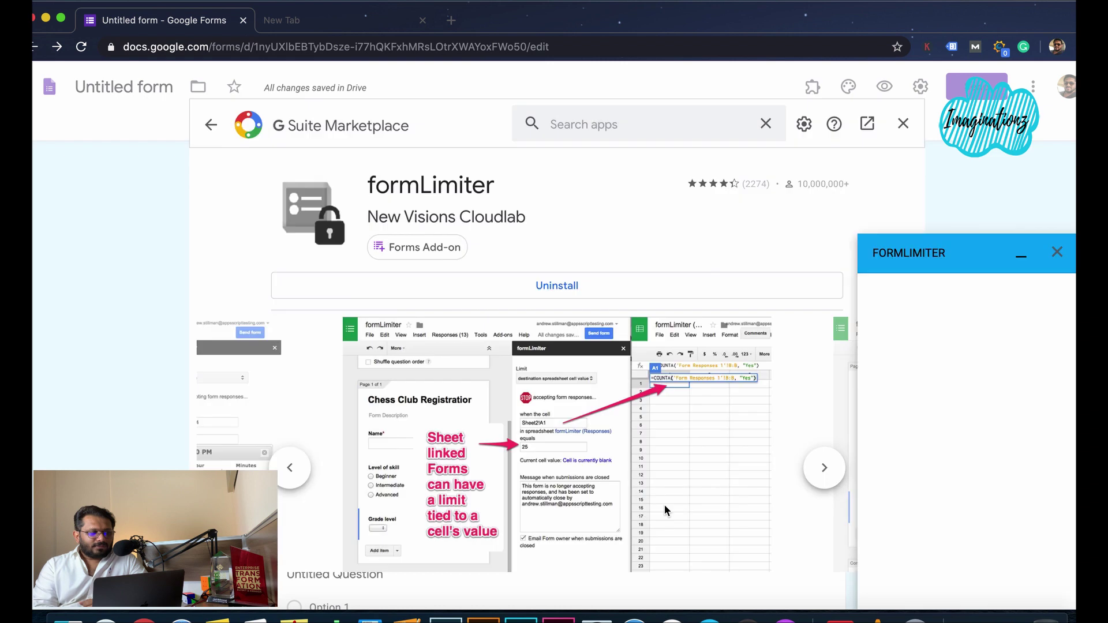
click(36, 51)
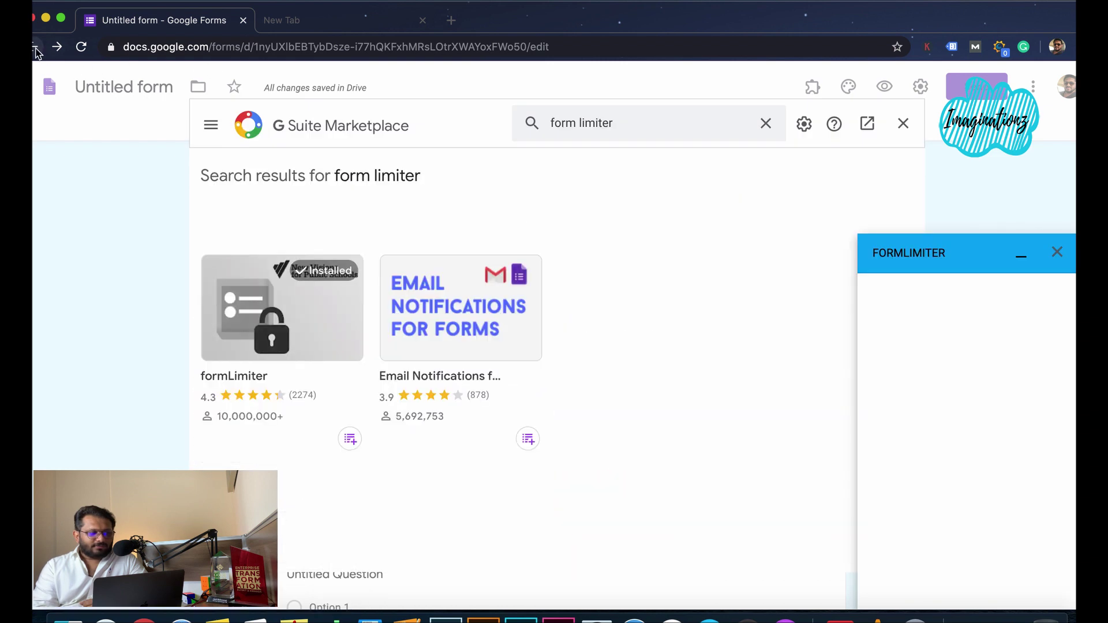
- Reload the untitled form from the recent forms list and open formLimiter's limit settings
click(36, 51)
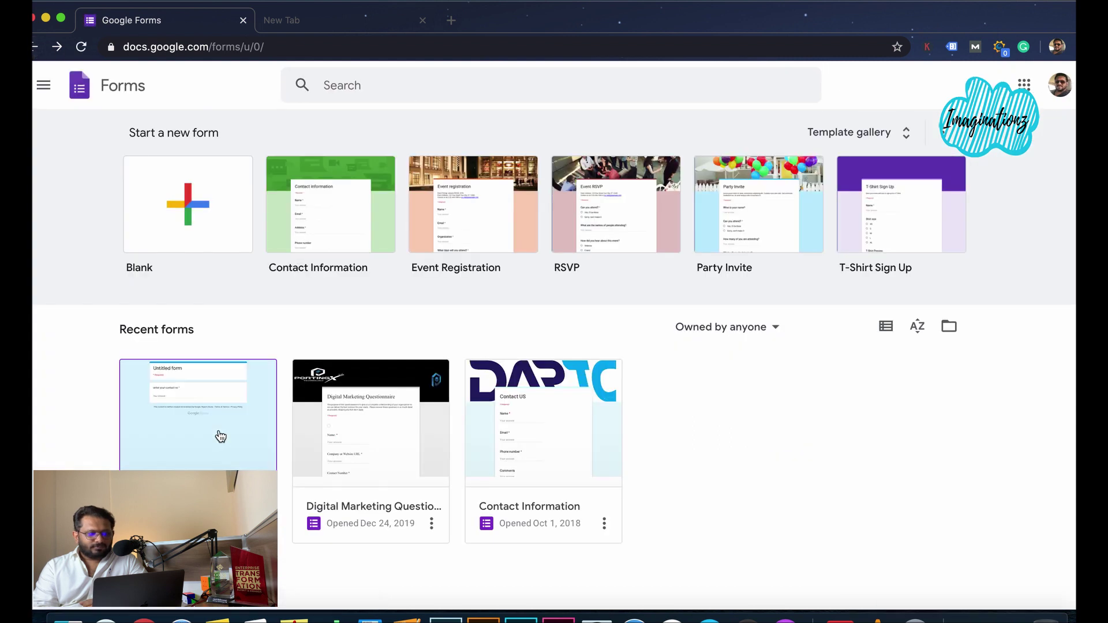
click(220, 436)
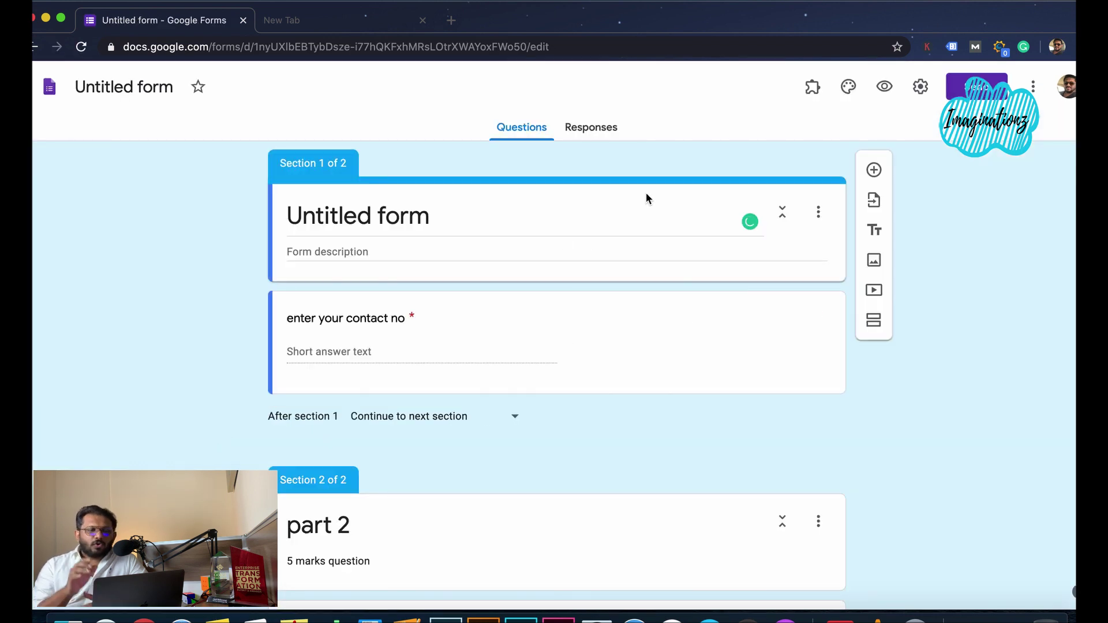
click(814, 92)
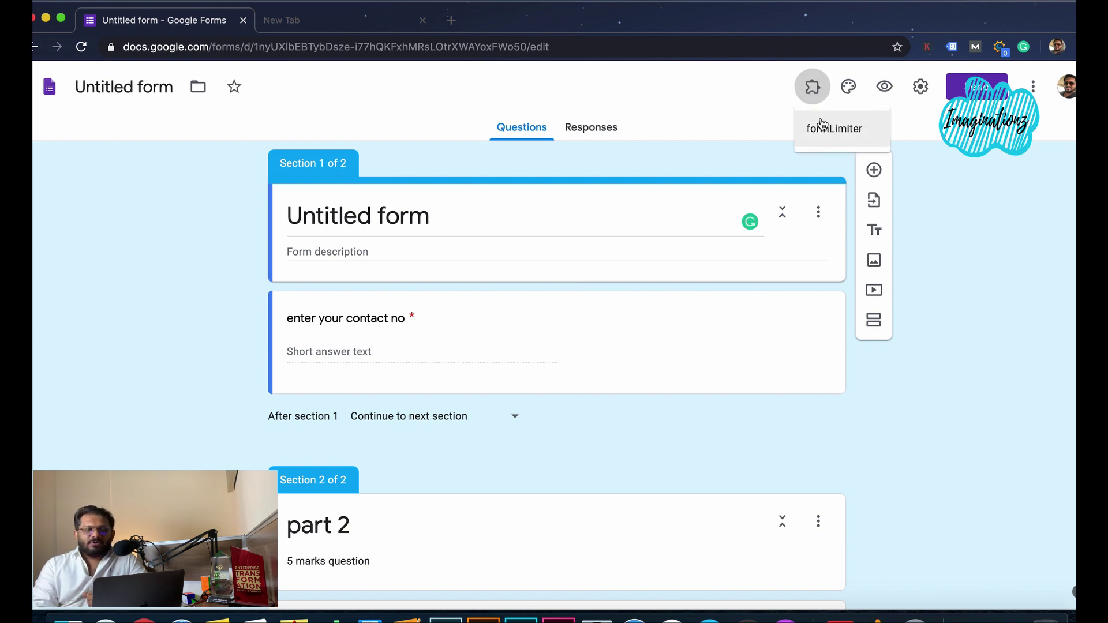
click(821, 126)
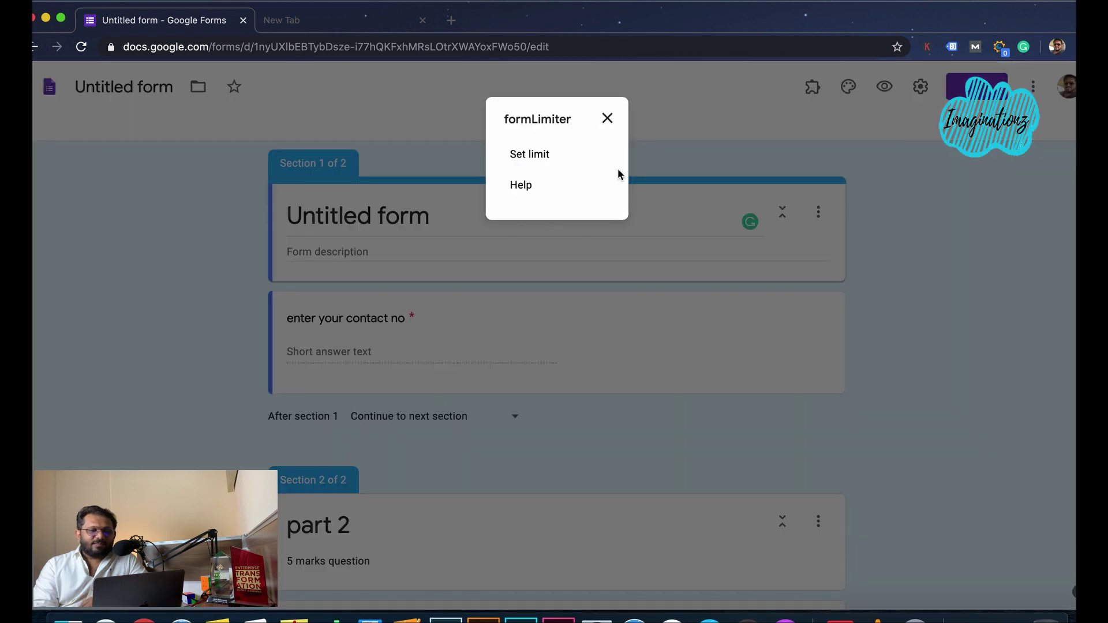
click(544, 161)
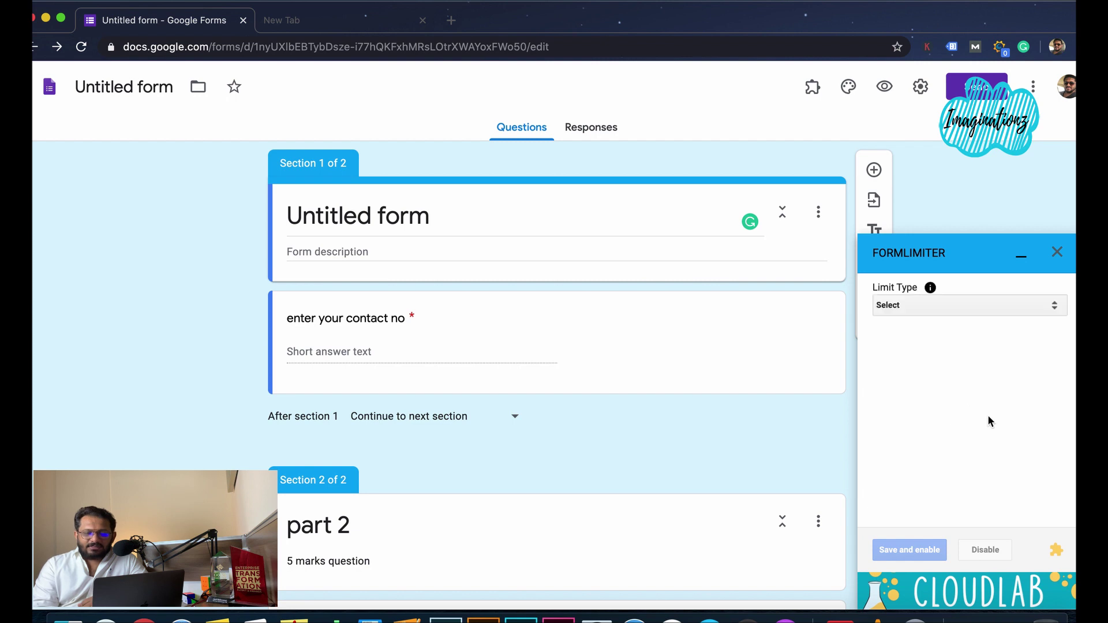
- Choose date and time as the form's limit type and set the due date to 05/19/2020
click(985, 307)
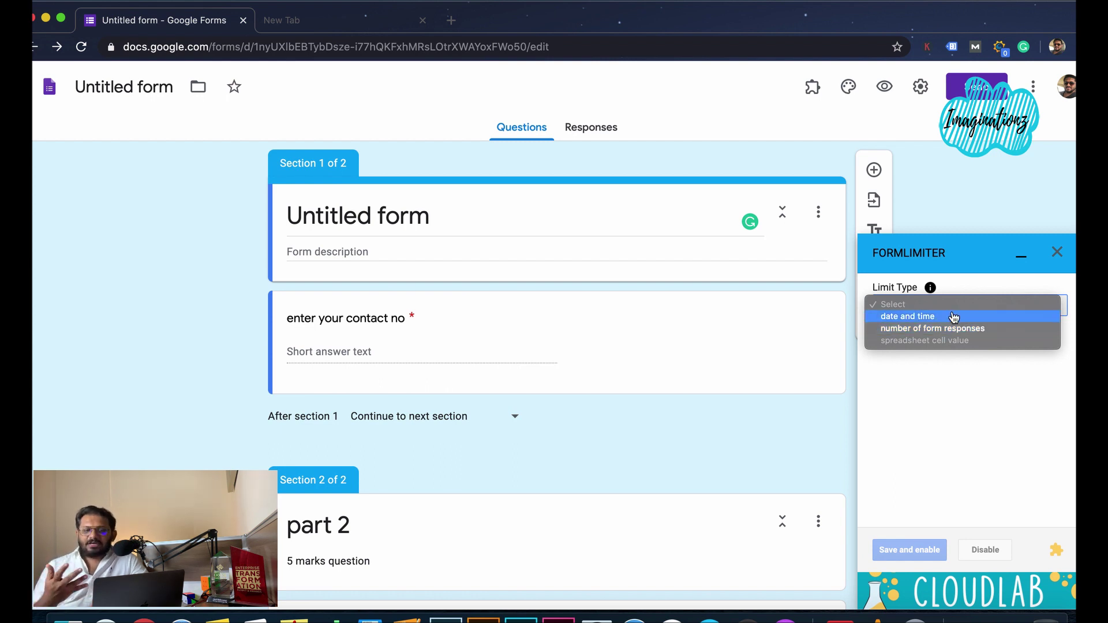
click(922, 317)
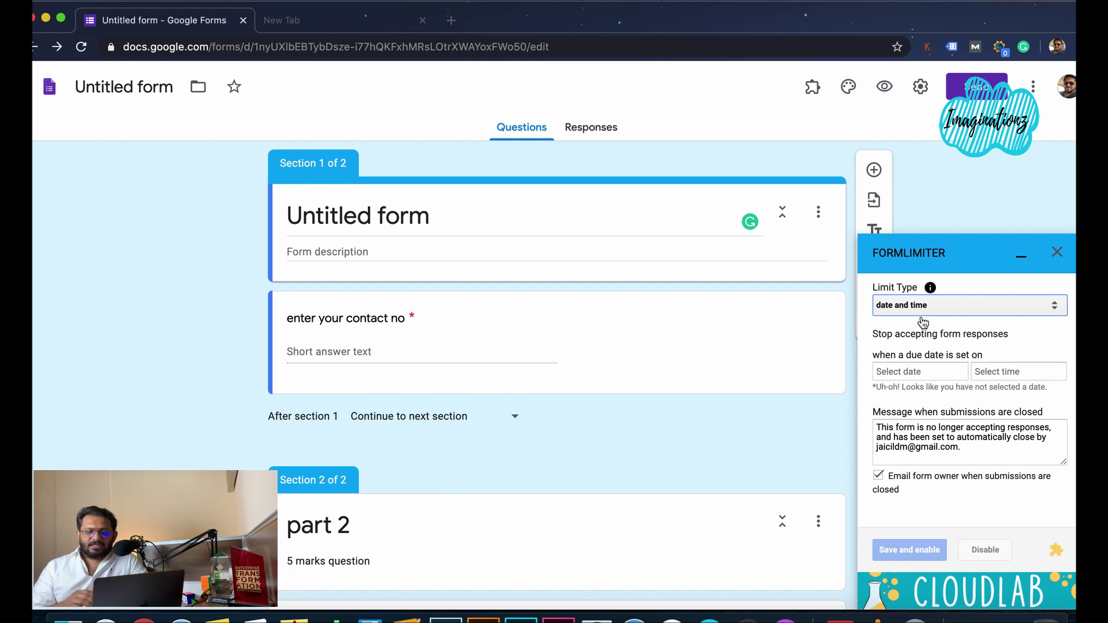
click(892, 374)
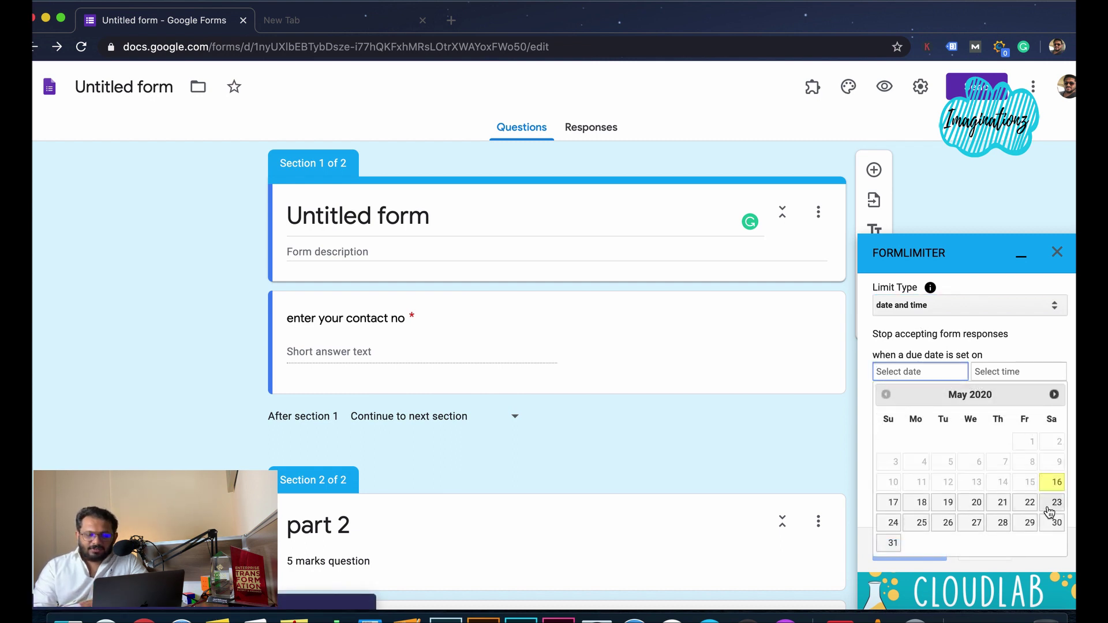
click(976, 506)
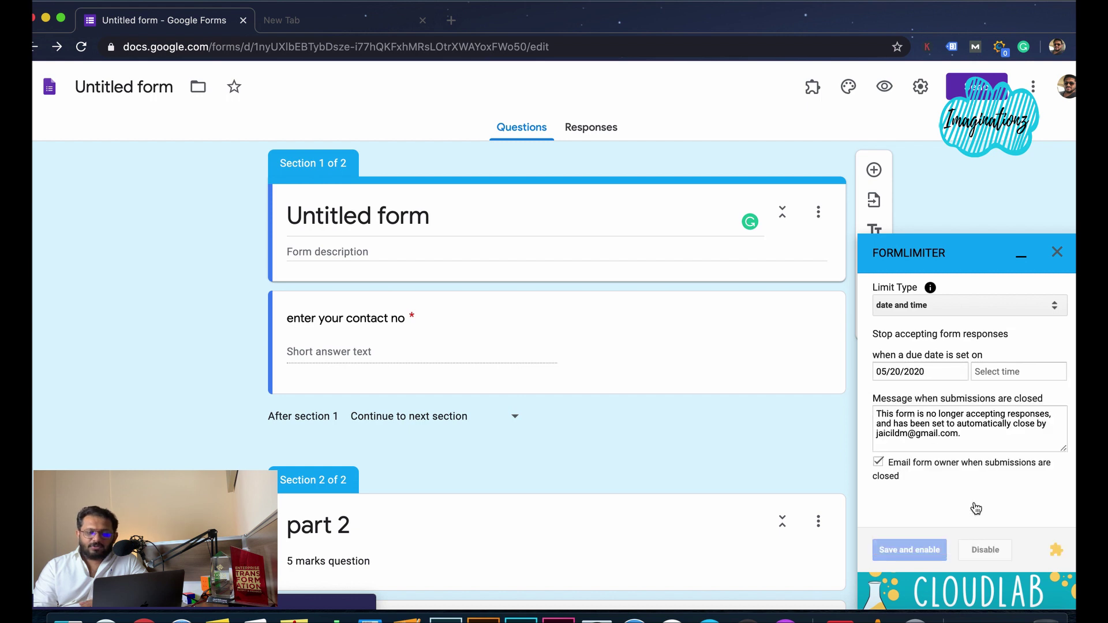
click(955, 375)
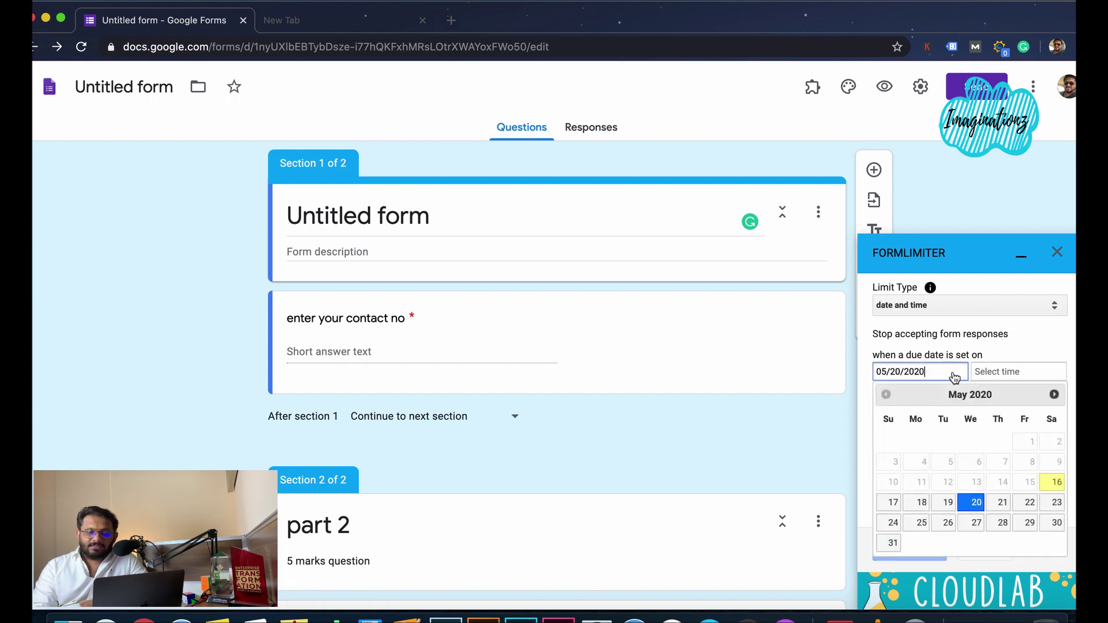
click(947, 502)
- Set the closing time to 5:30 PM, save and enable the limit, and close formLimiter
click(1007, 383)
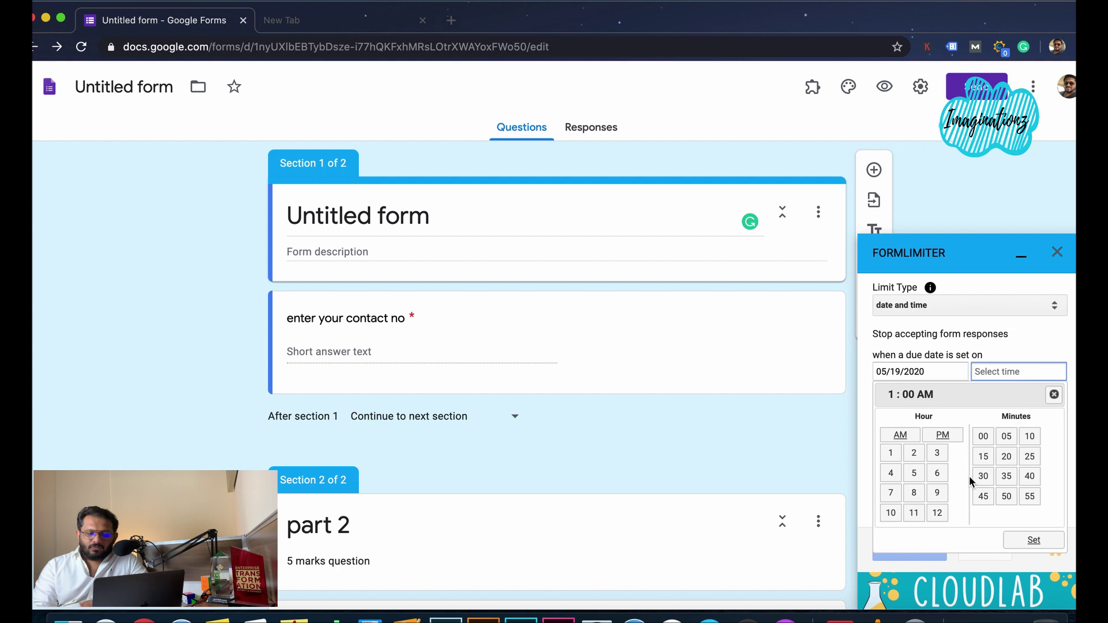
click(914, 473)
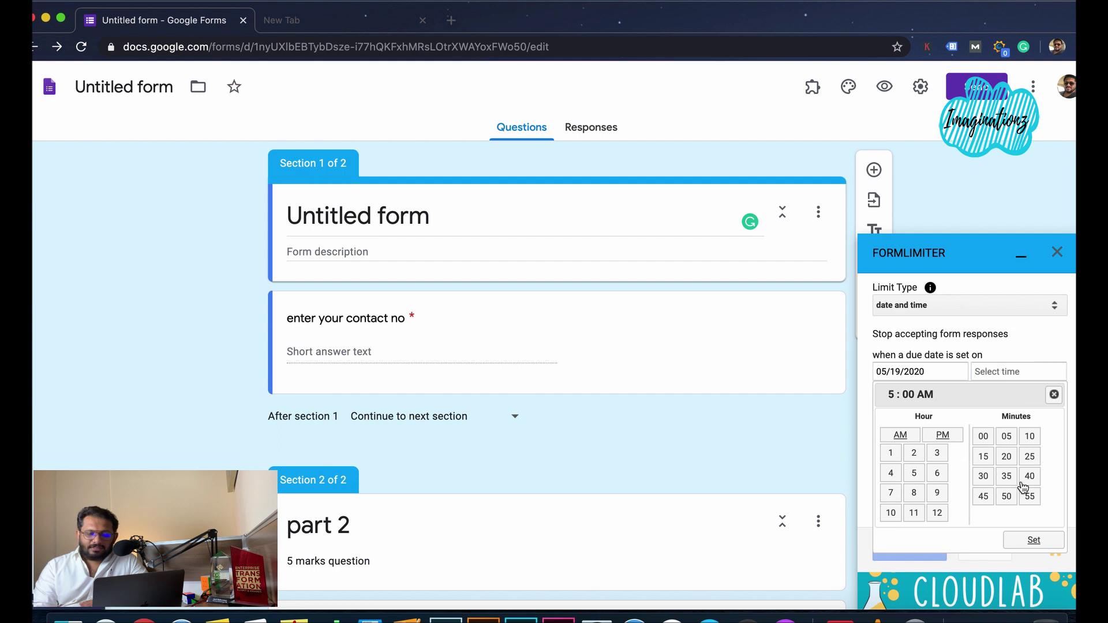
click(981, 477)
click(942, 435)
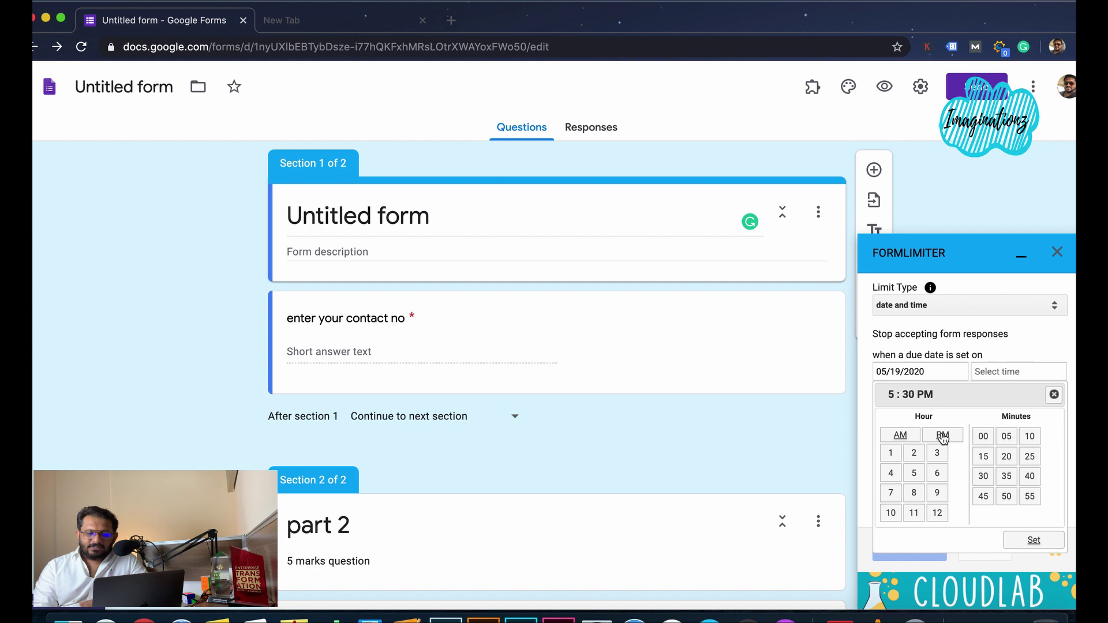
click(1031, 540)
click(930, 552)
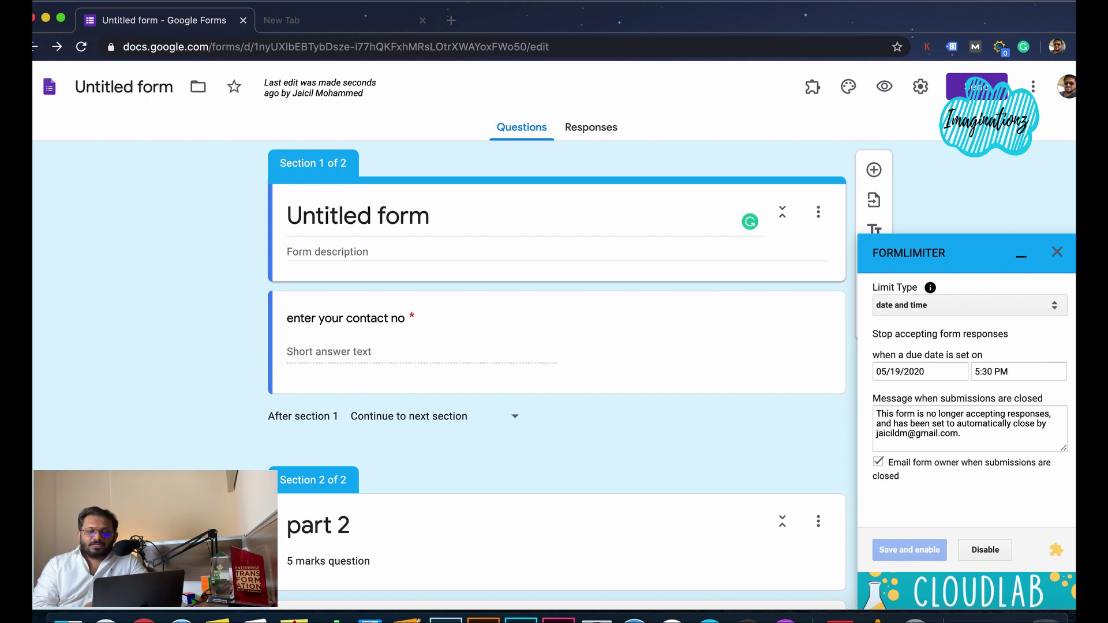
click(1057, 253)
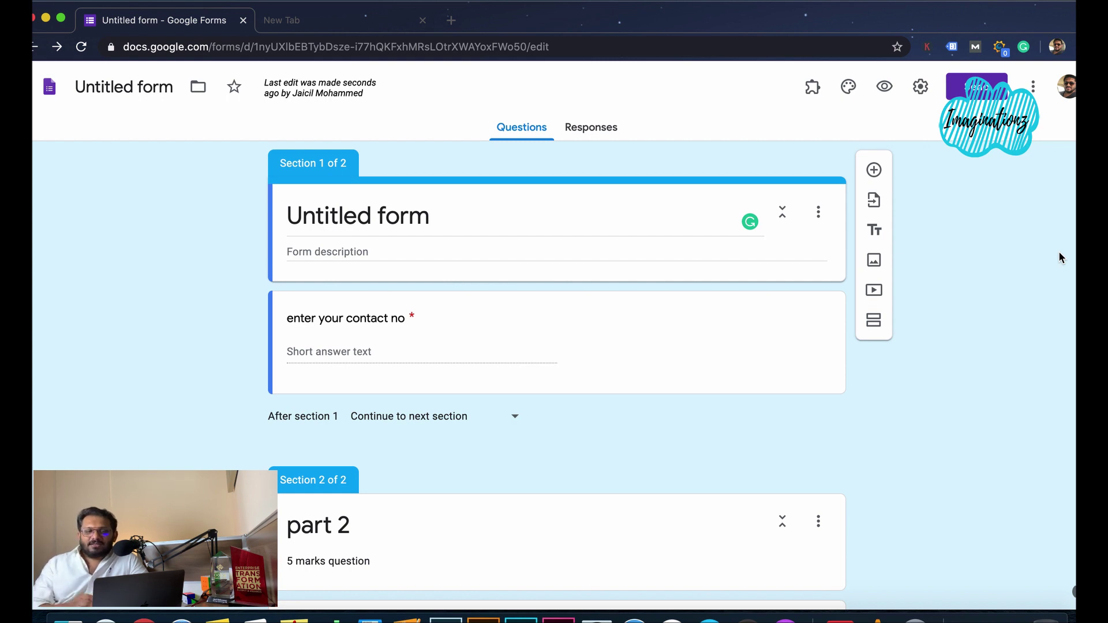
- Search the add-on marketplace for Timify.me and open that add-on's page
click(1034, 87)
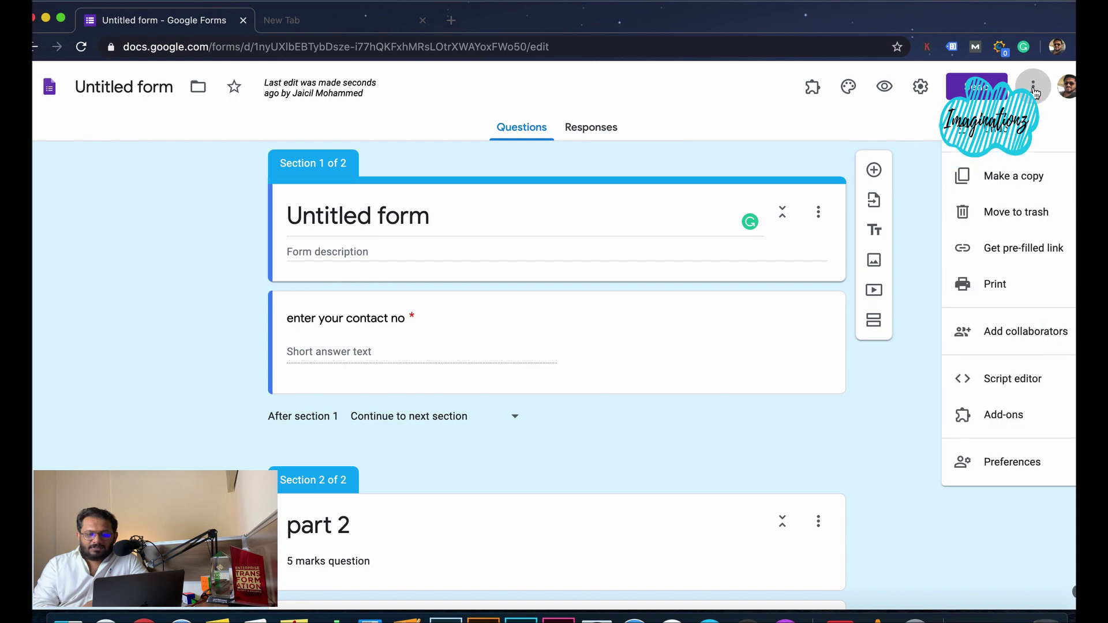
click(996, 421)
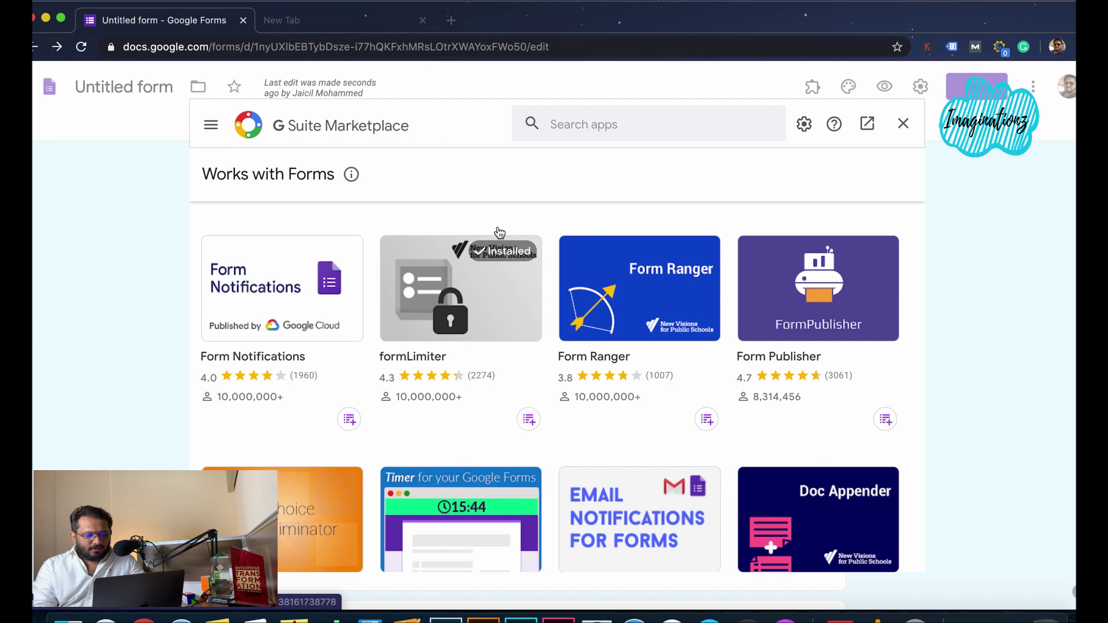
click(589, 128)
text(timi)
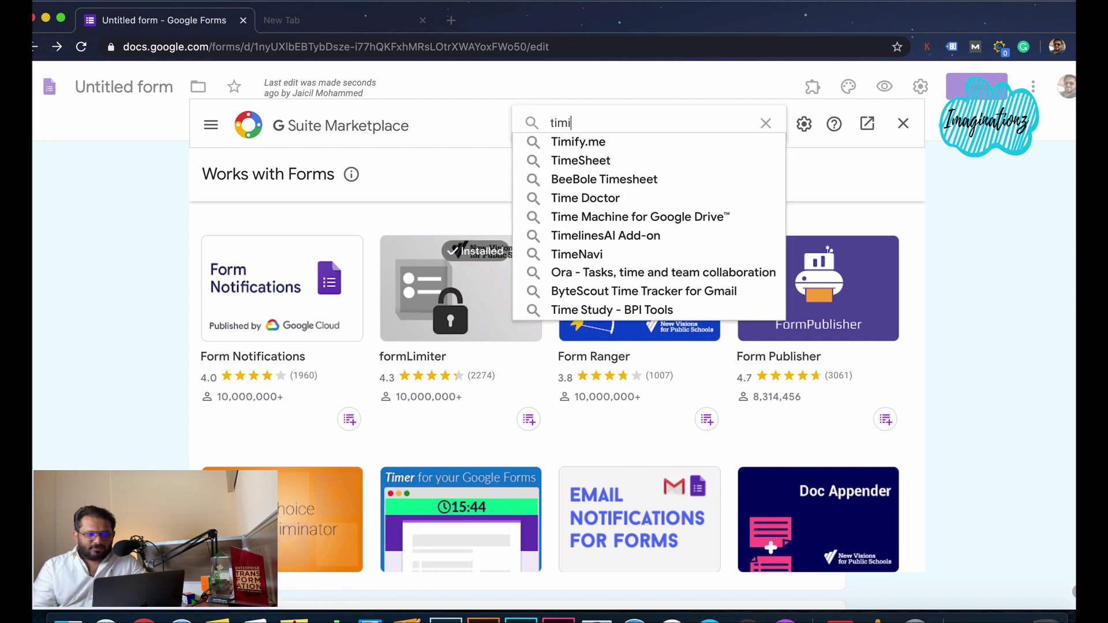
text(fy)
click(558, 142)
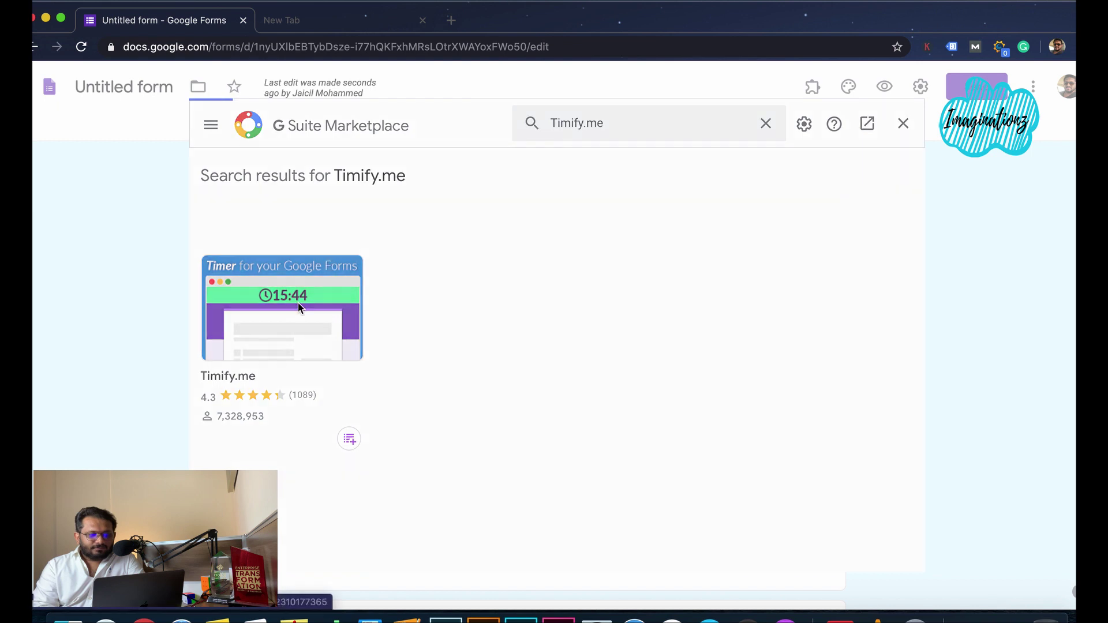
click(298, 302)
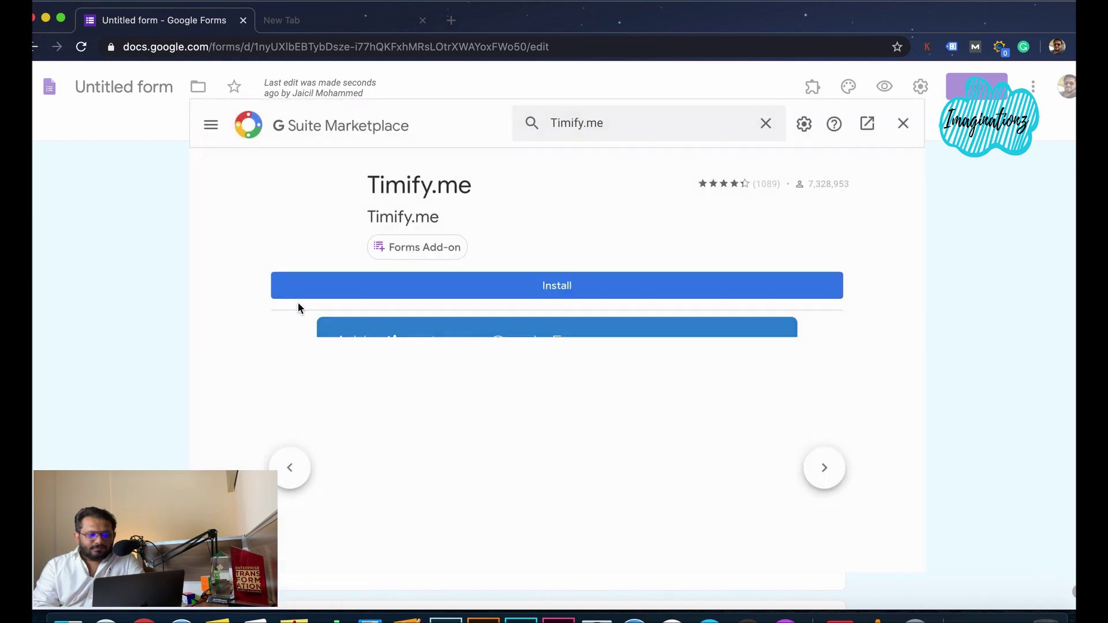
- Install the Timify.me add-on, allowing its requested permissions with the existing Google account, and dismiss the installation guide
click(482, 283)
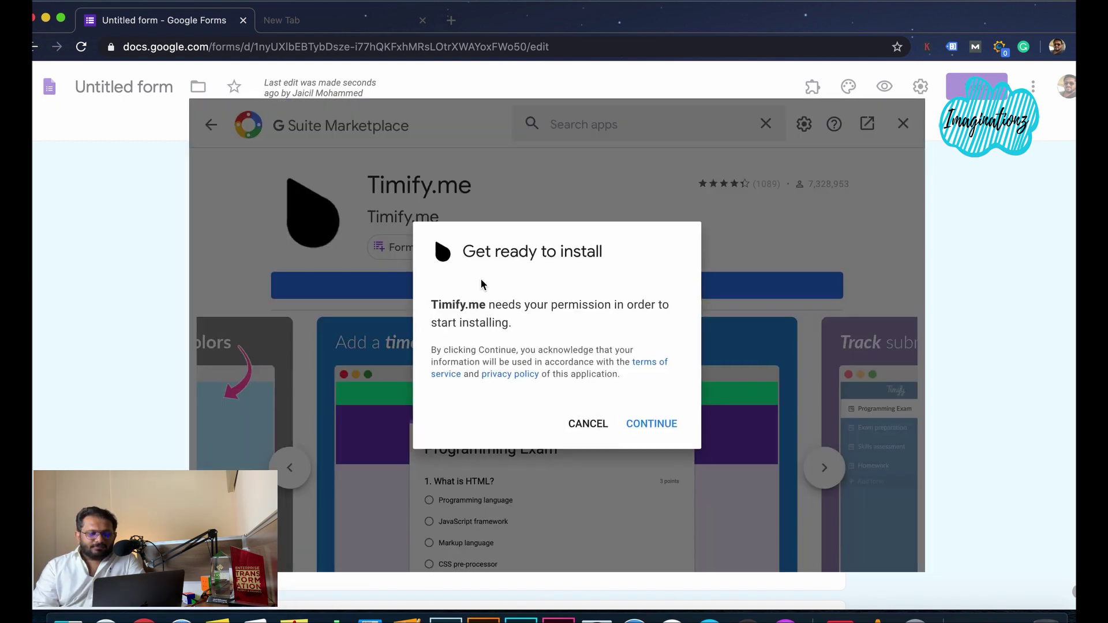
click(649, 423)
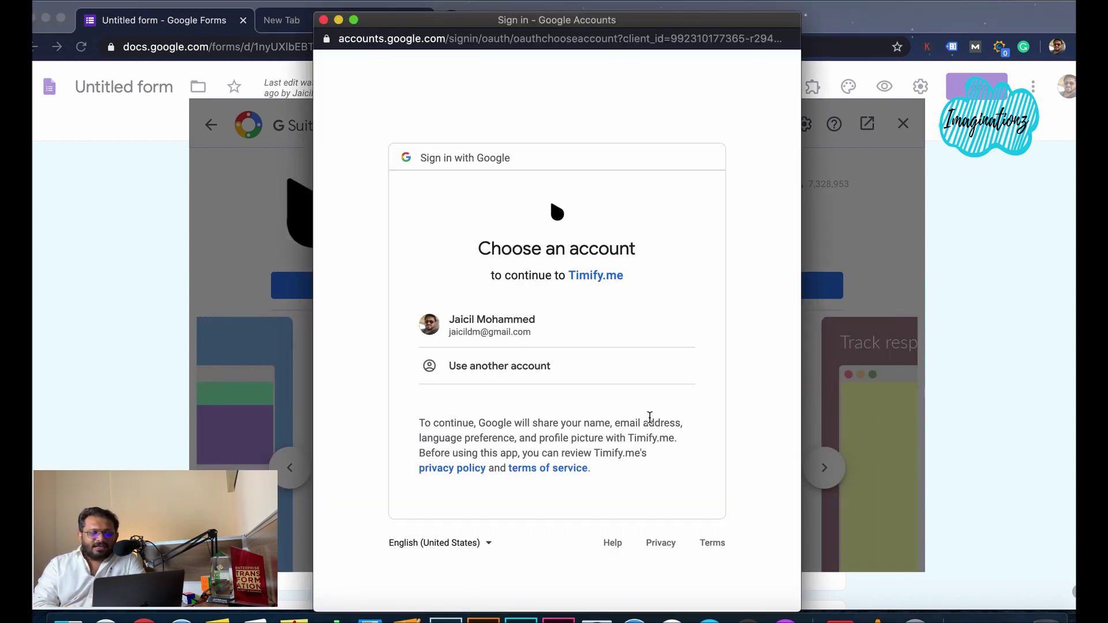
click(504, 334)
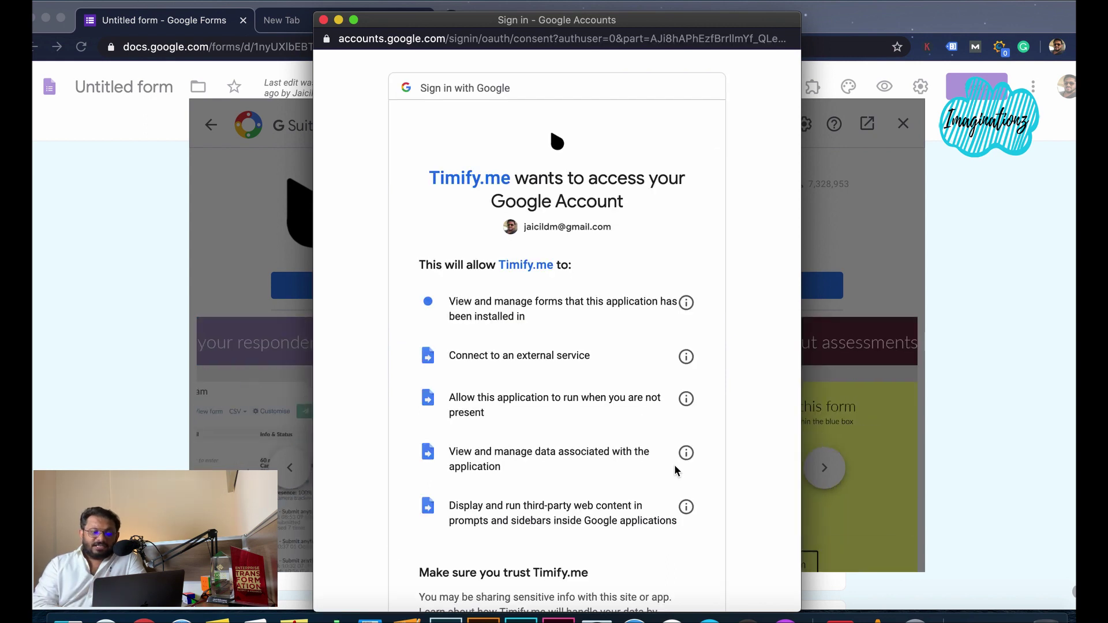
scroll(677, 470, down, 5)
click(670, 503)
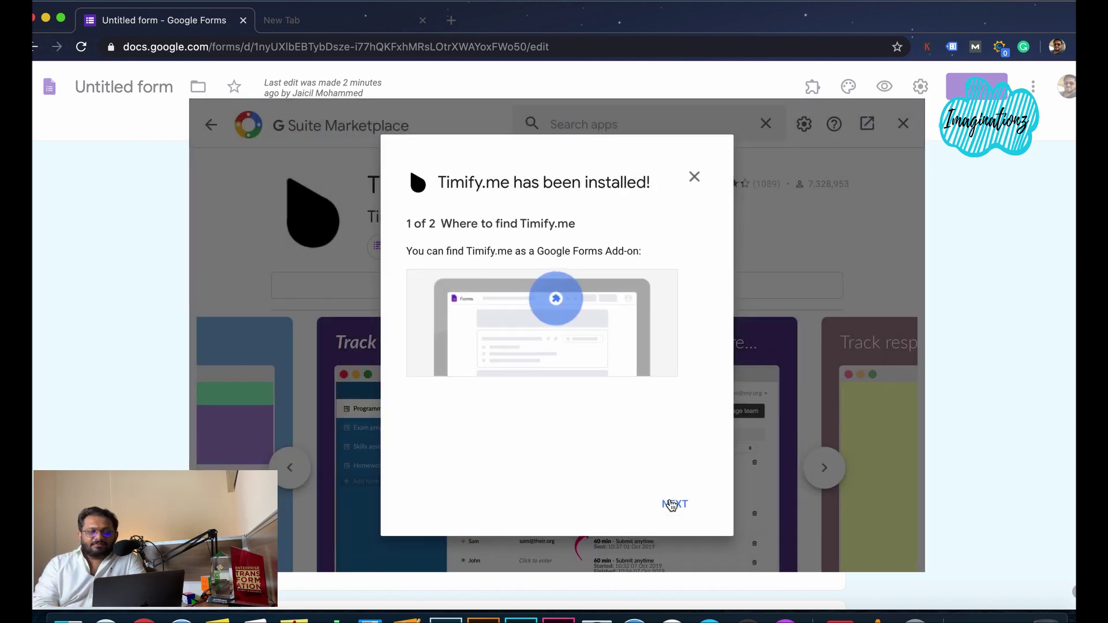
click(672, 504)
click(673, 504)
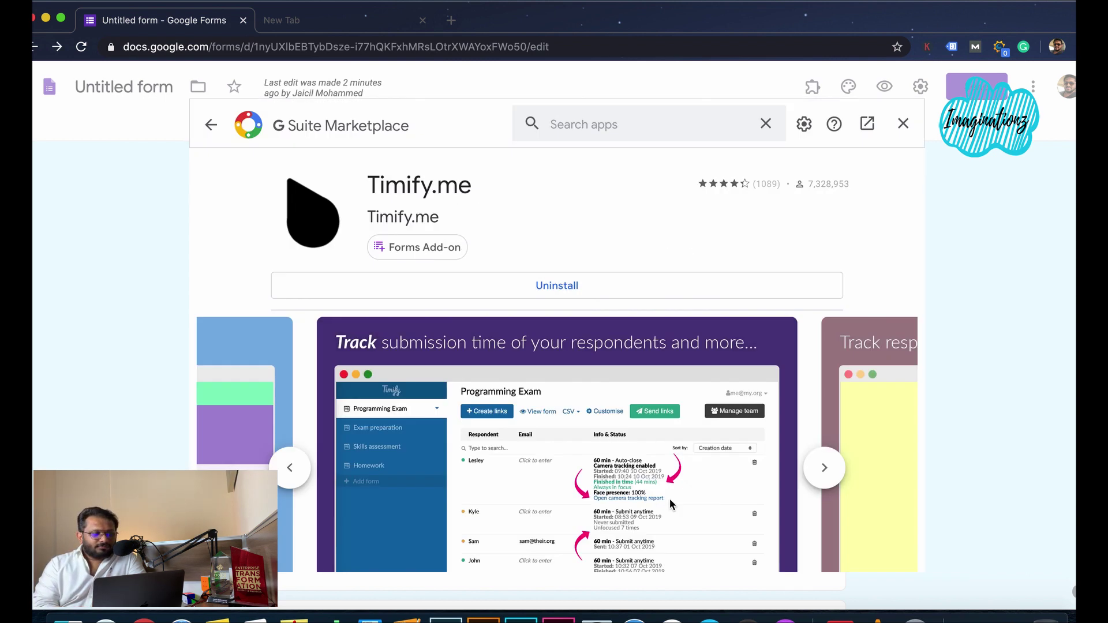
- Reopen the untitled form from the recent forms list and open the Timify.me add-on's configuration
click(37, 48)
click(38, 52)
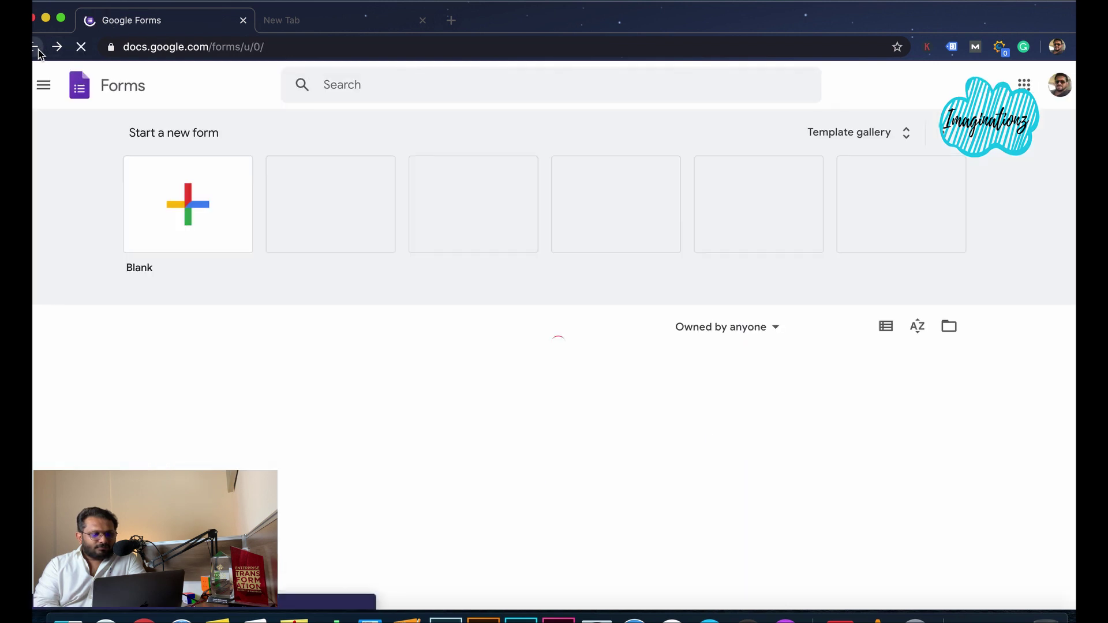
click(38, 52)
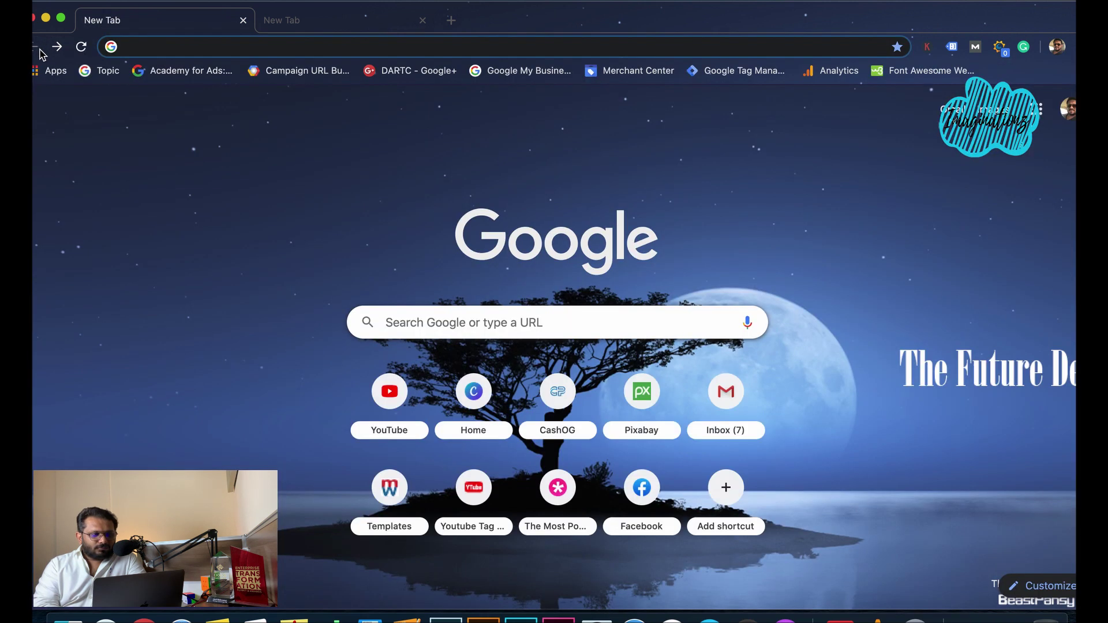
click(57, 47)
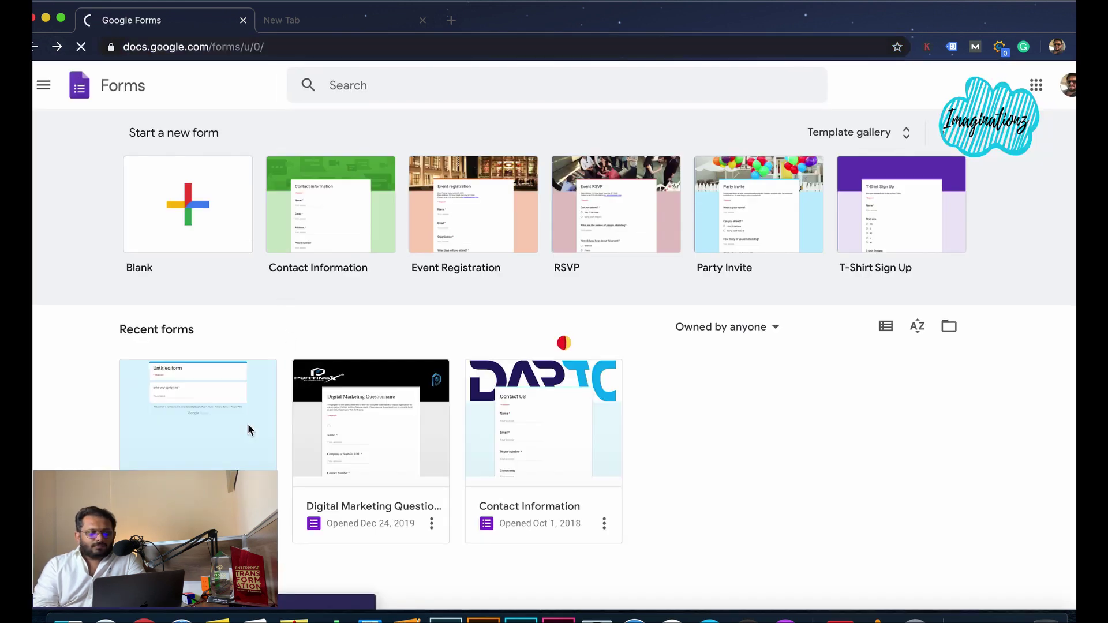
click(248, 426)
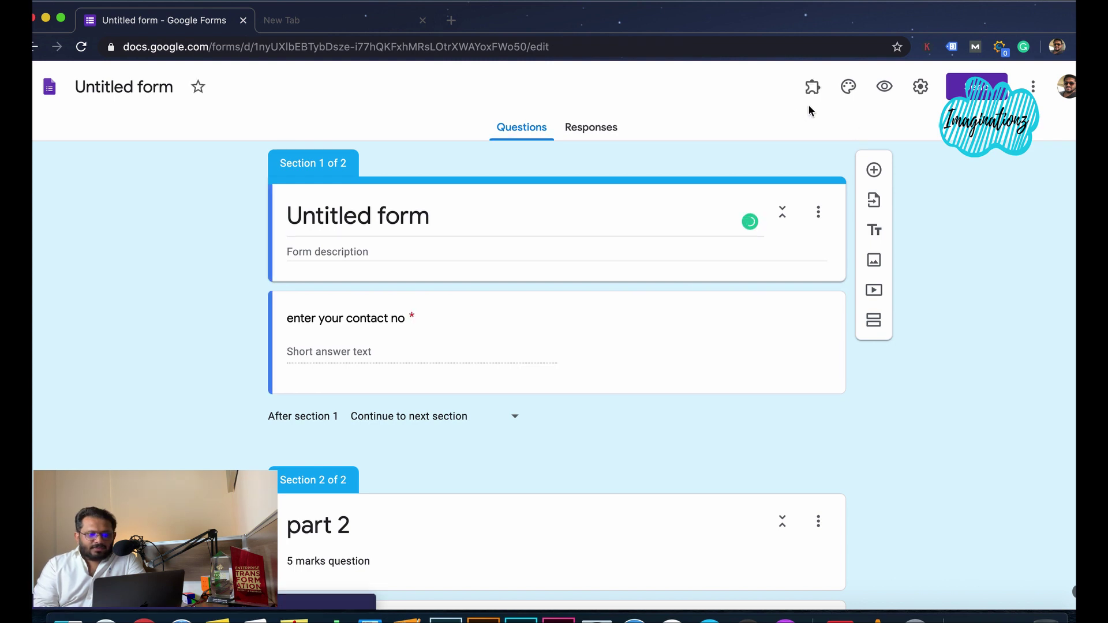
click(813, 90)
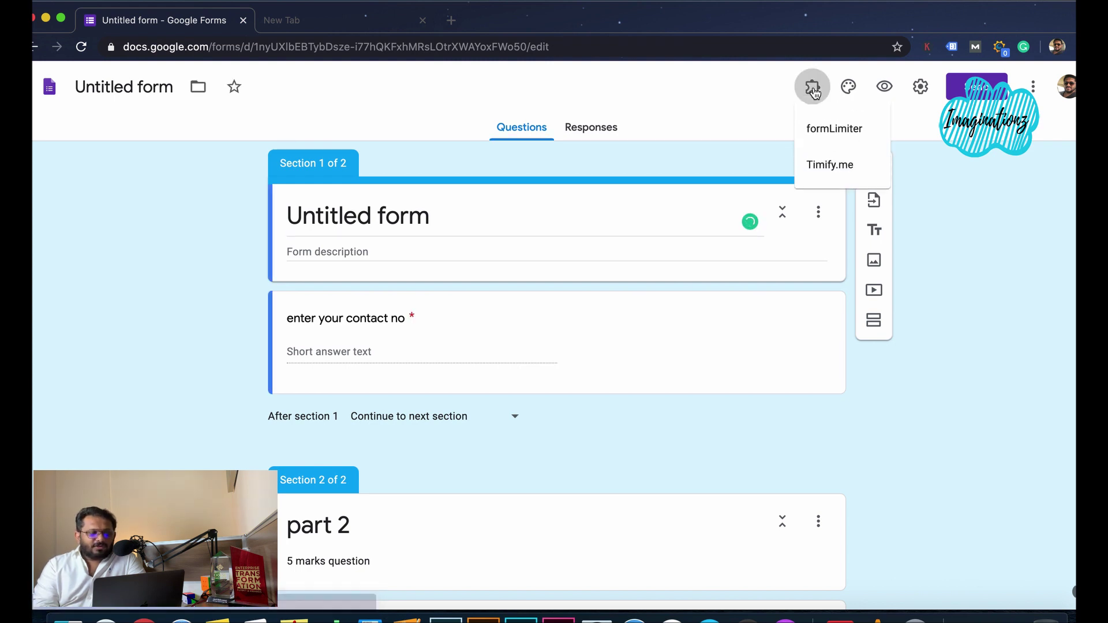
click(827, 167)
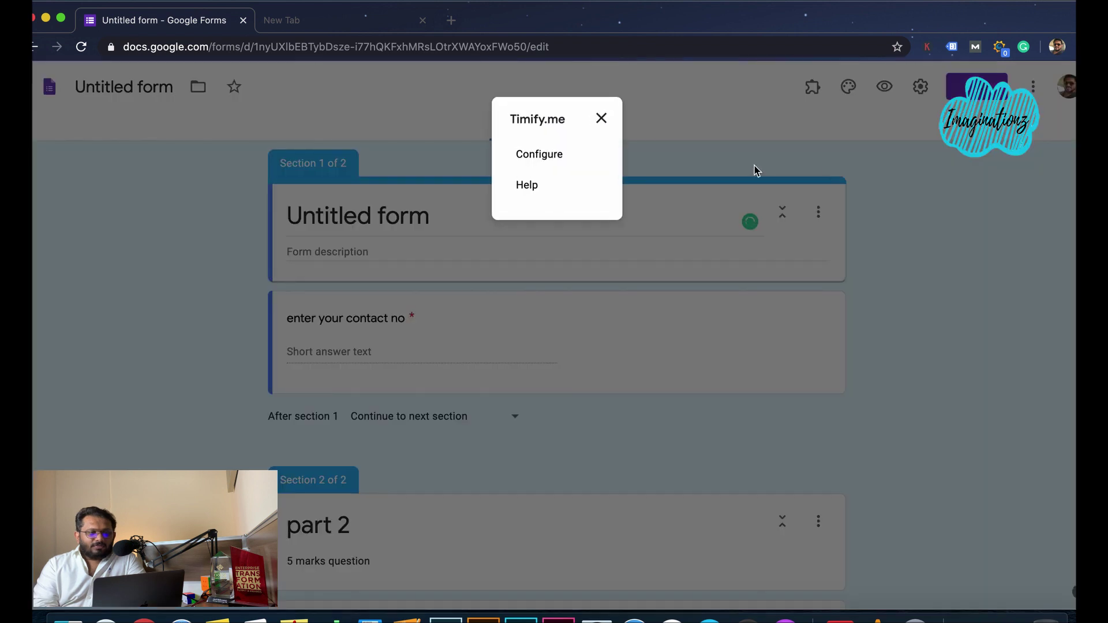
click(553, 164)
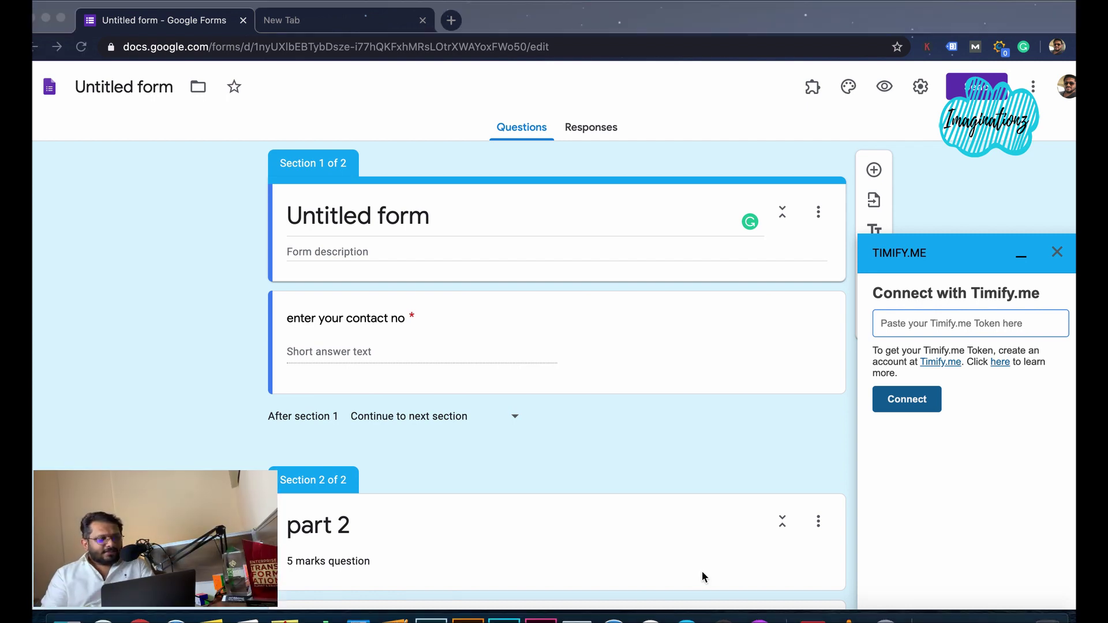
- Return to the Forms home page by shortening the form's web address, and open the Digital Marketing Questionnaire form
click(225, 58)
click(249, 46)
click(250, 46)
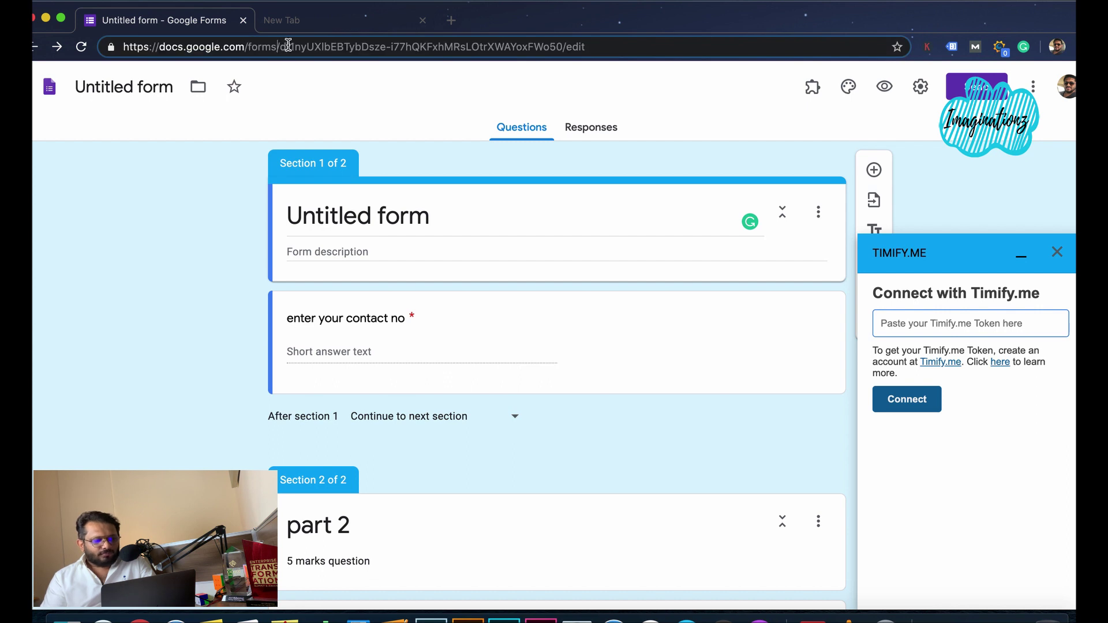
drag(282, 46, 615, 45)
key(BackSpace)
key(Return)
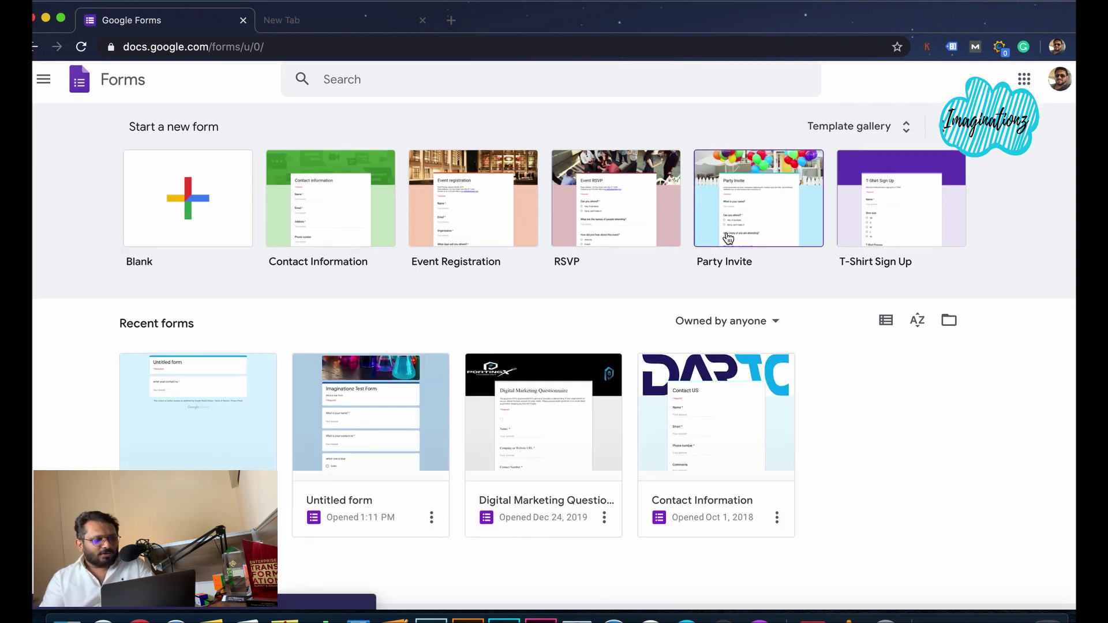
click(592, 442)
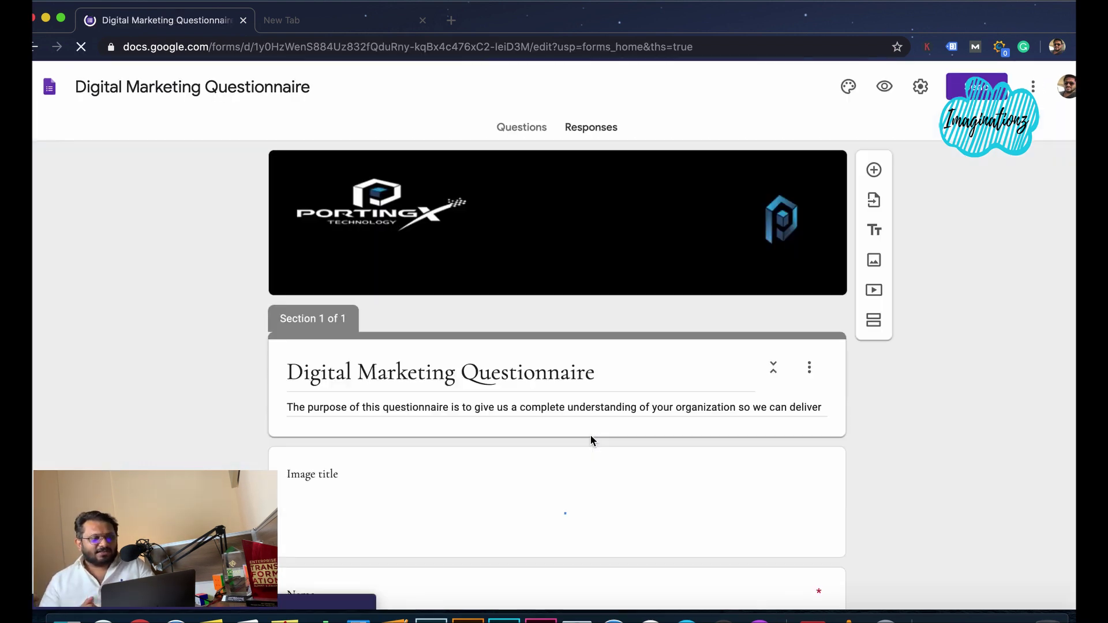
- Preview the Digital Marketing Questionnaire and examine its sections and questions from About You through the Closing Note
scroll(590, 434, down, 2)
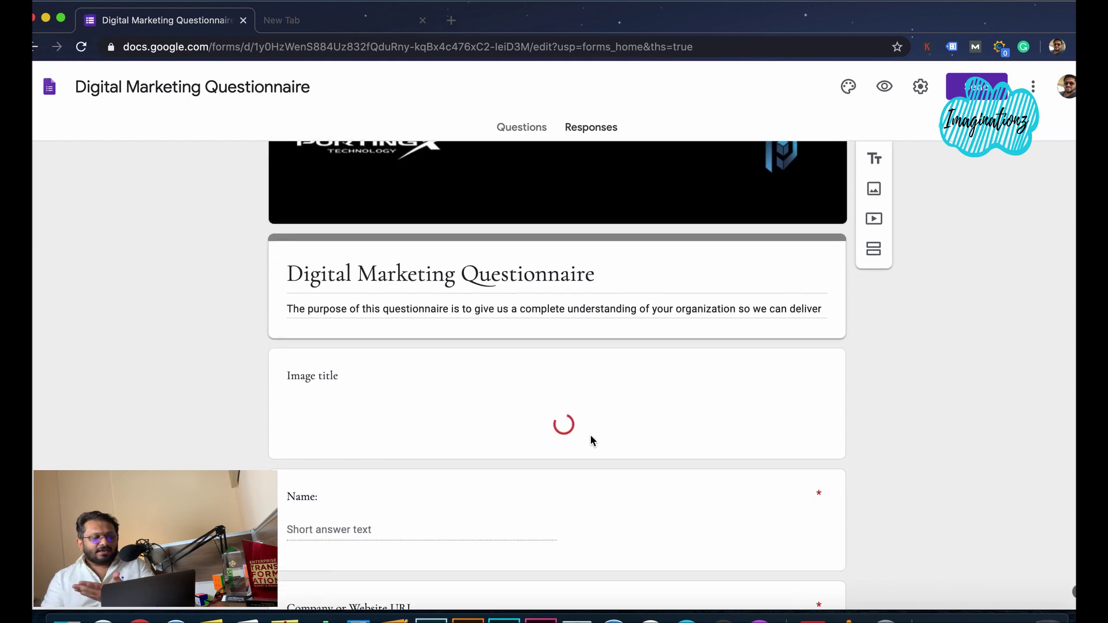
scroll(590, 434, down, 2)
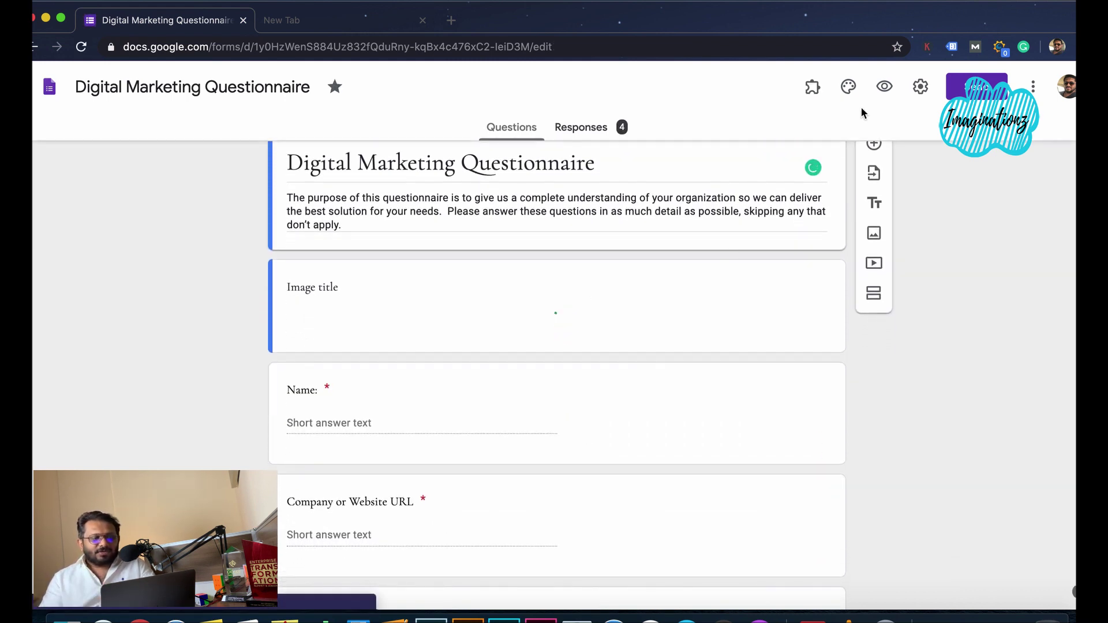
click(883, 86)
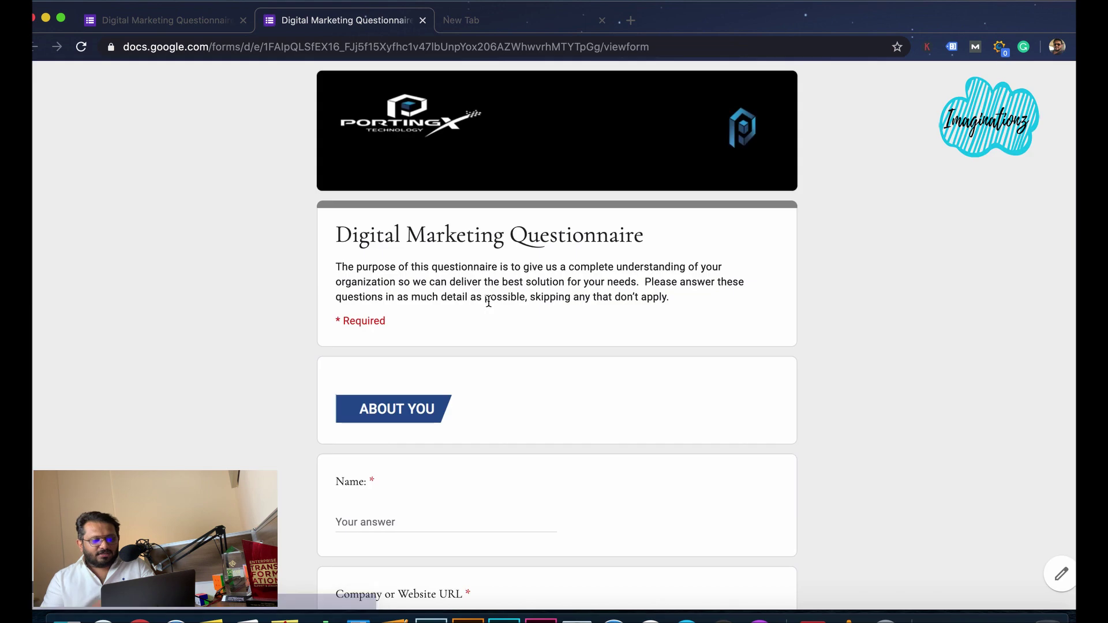
scroll(488, 301, down, 4)
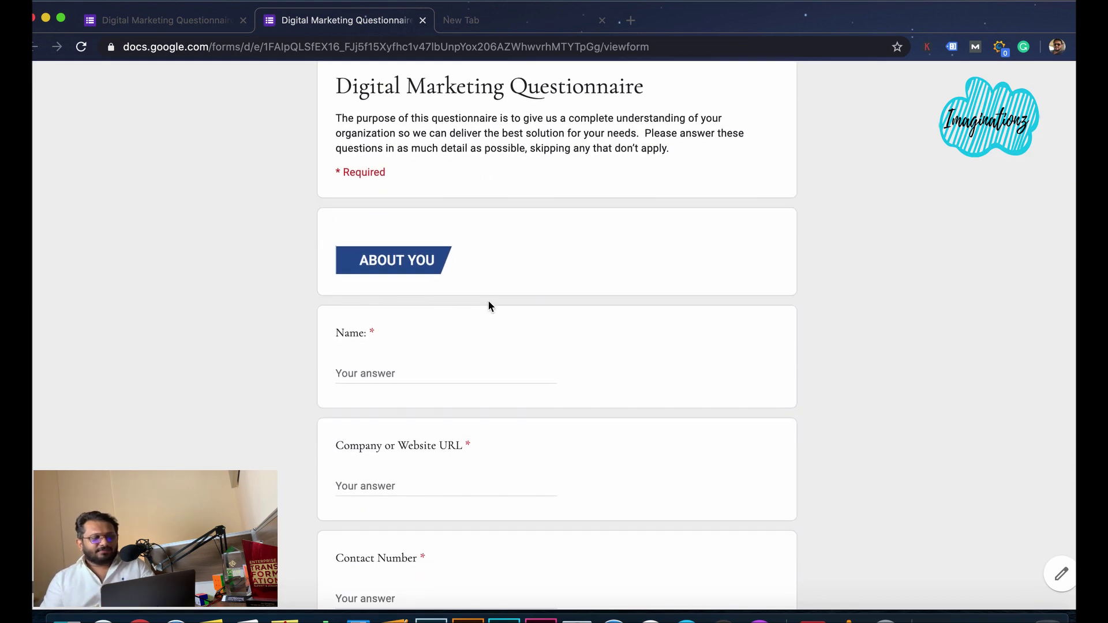
scroll(488, 303, down, 6)
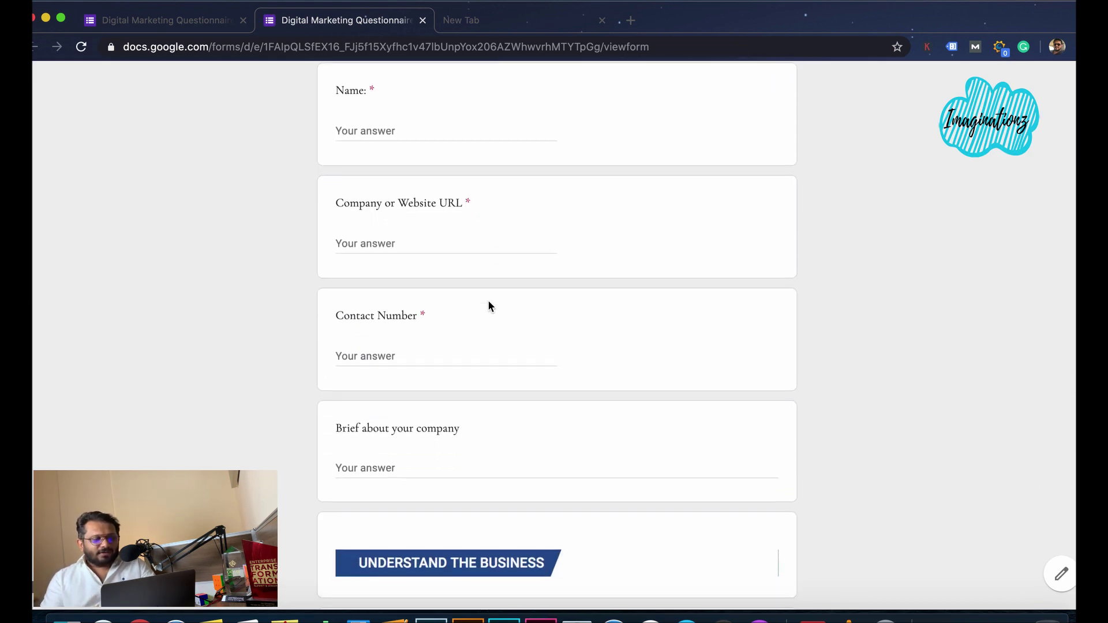
scroll(488, 302, down, 8)
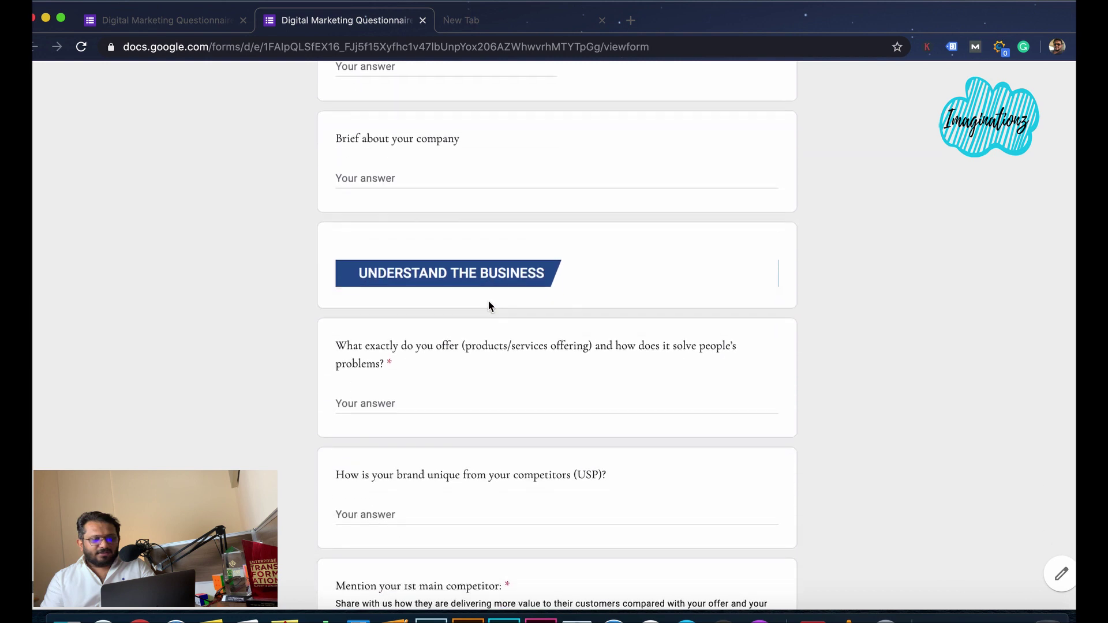
scroll(488, 304, down, 10)
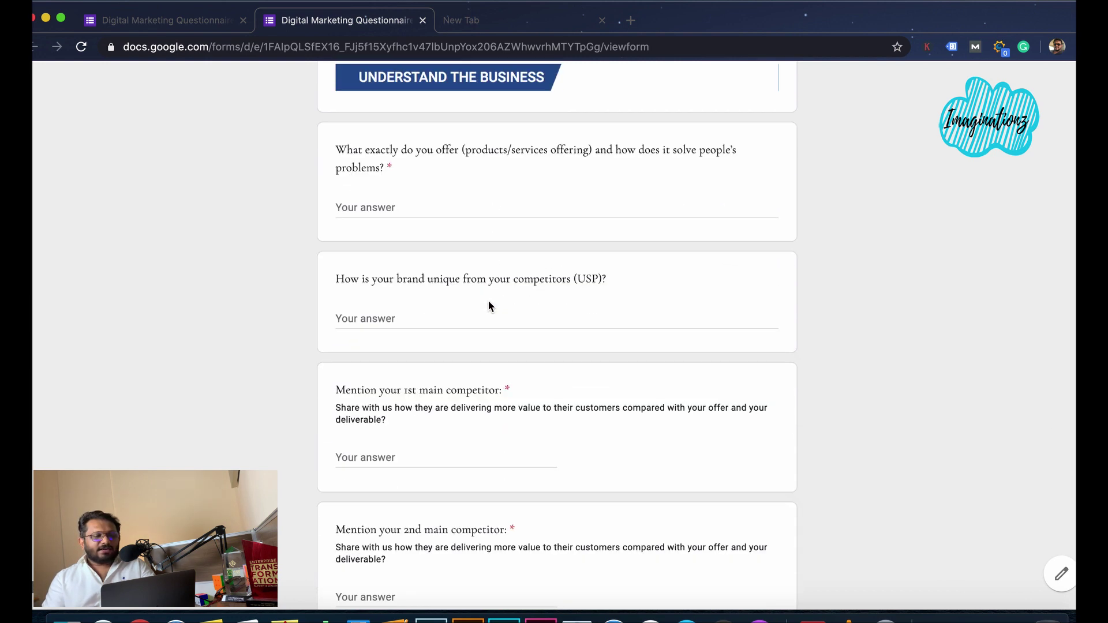
scroll(488, 305, down, 7)
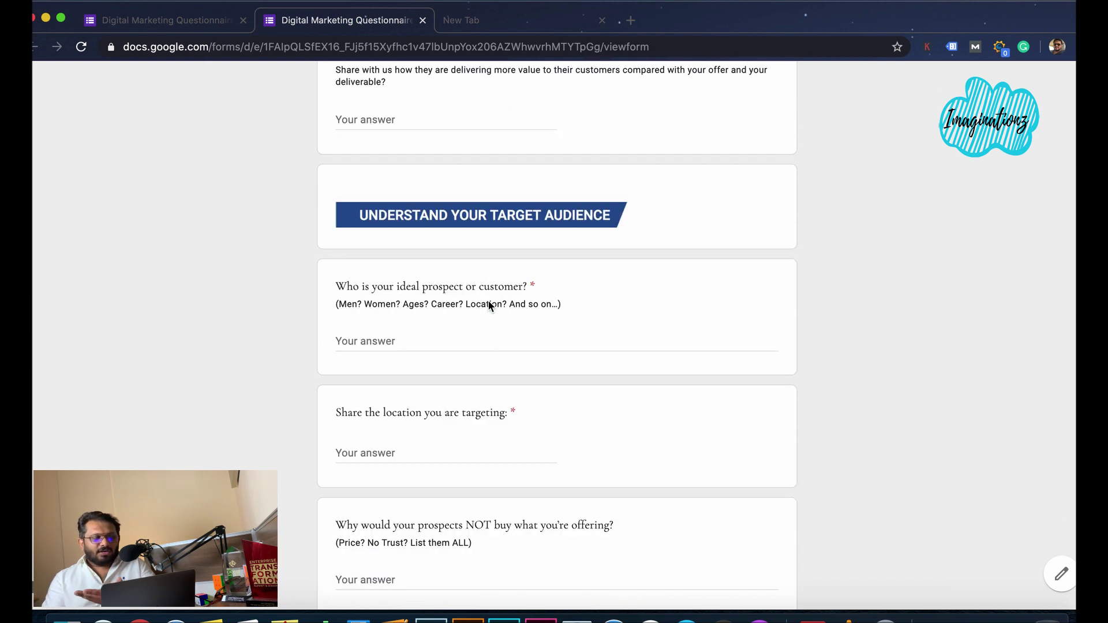
scroll(488, 304, down, 15)
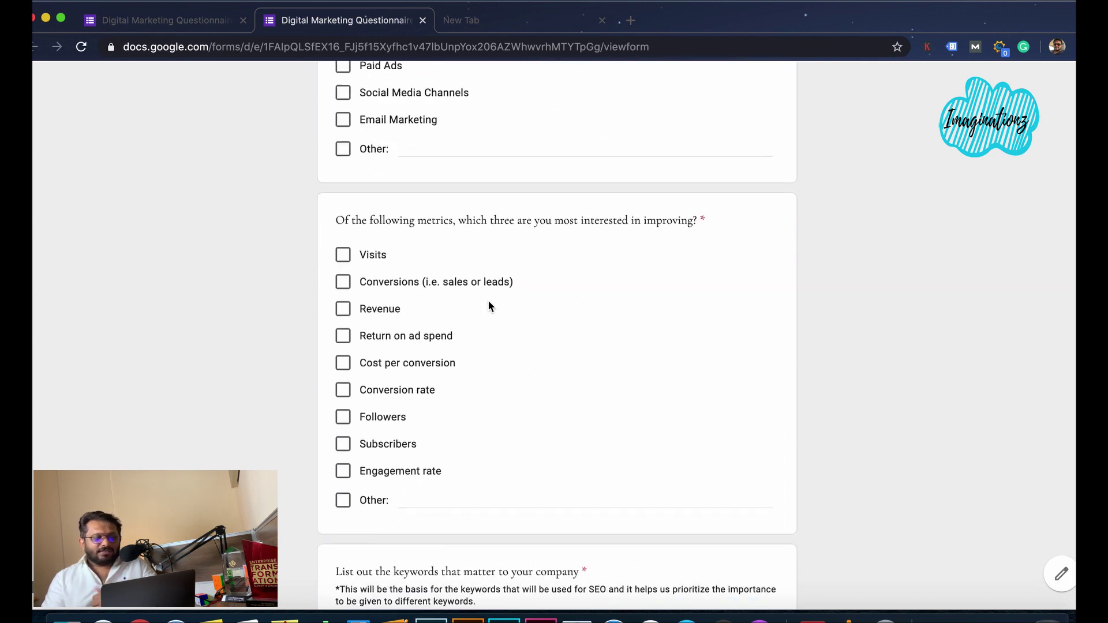
scroll(488, 305, down, 1)
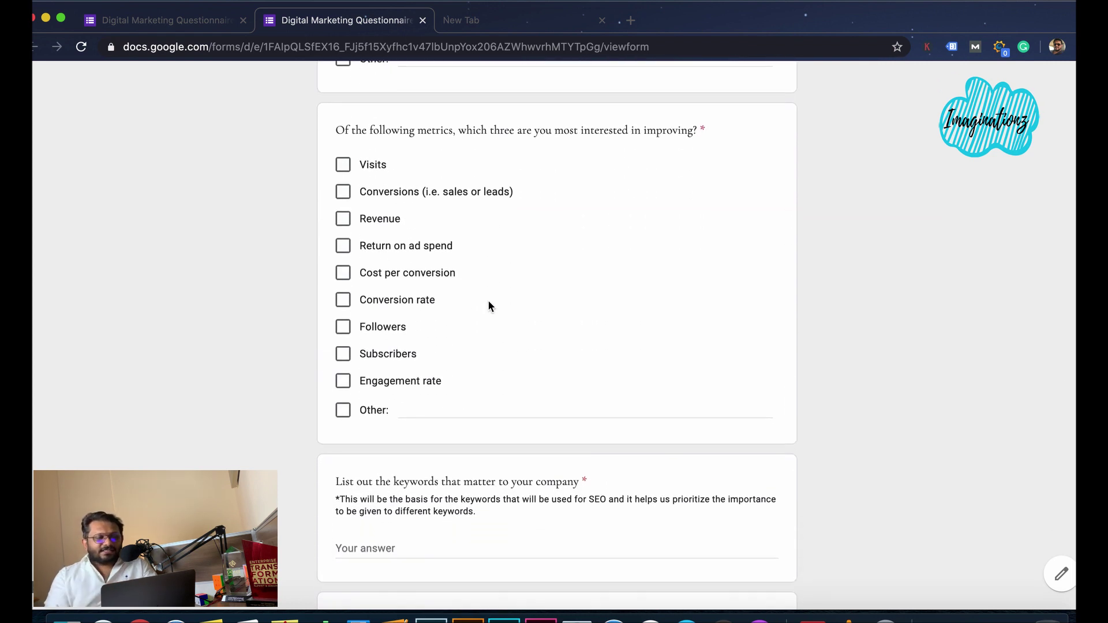
scroll(488, 304, down, 2)
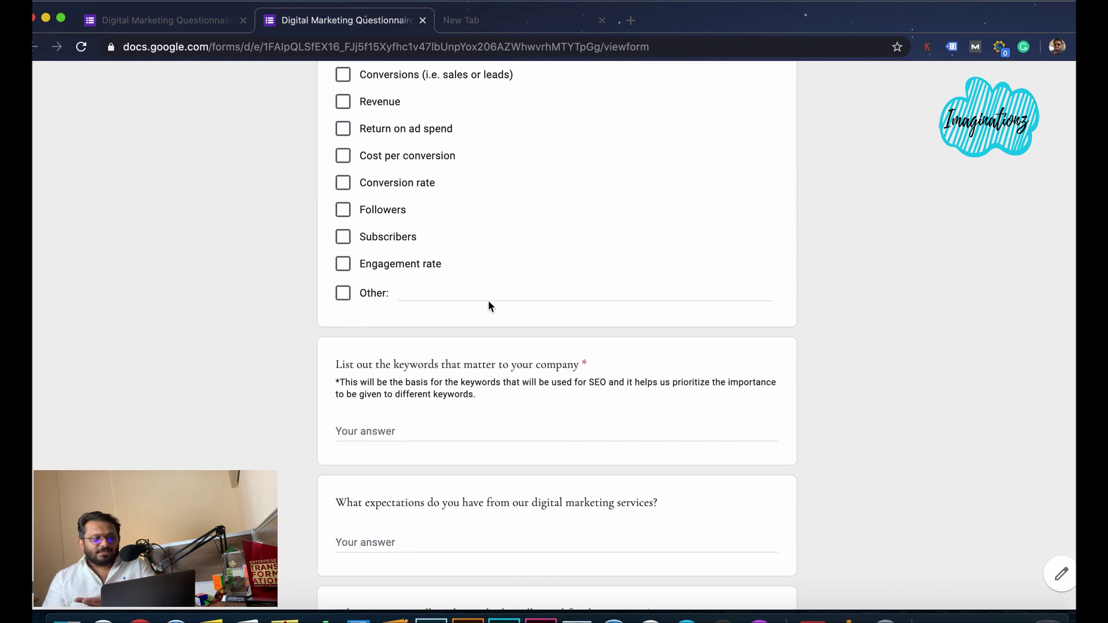
scroll(488, 305, down, 10)
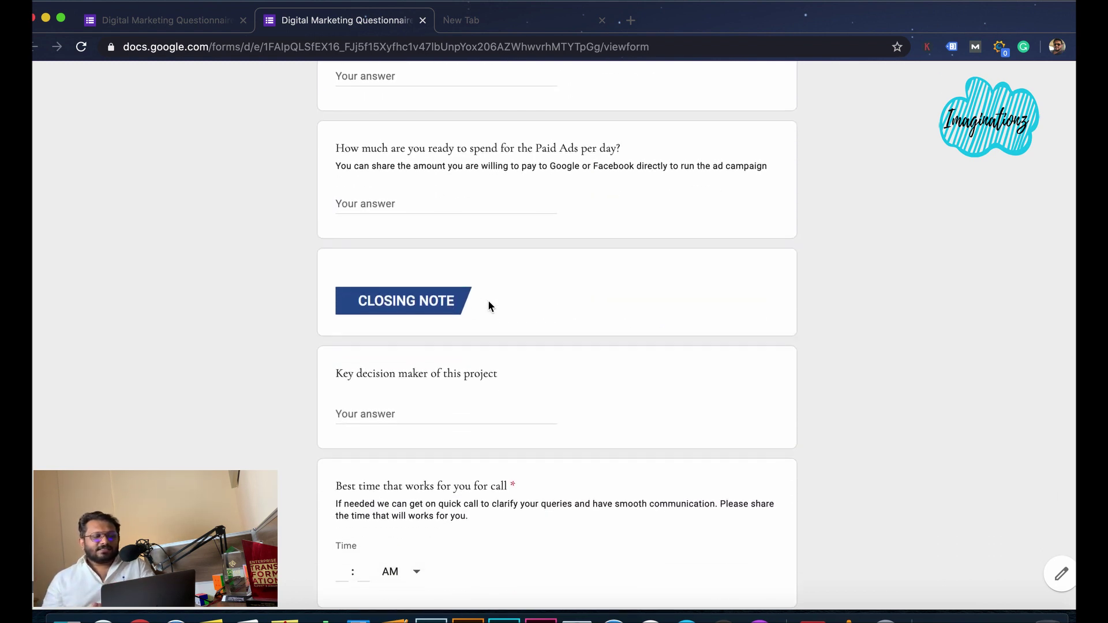
scroll(550, 361, down, 2)
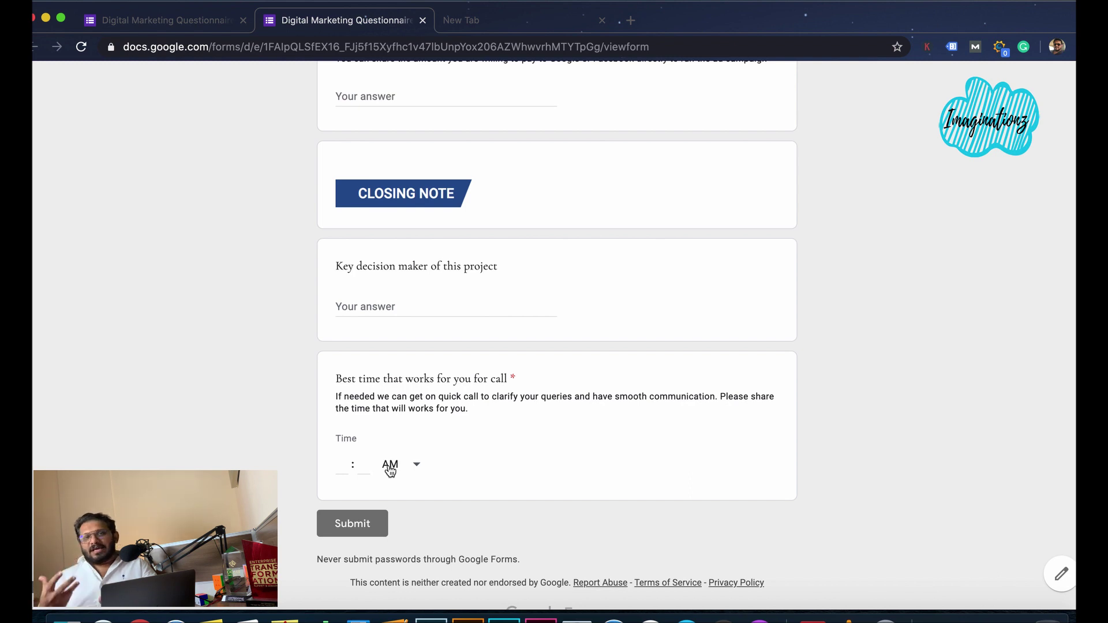
scroll(390, 470, up, 20)
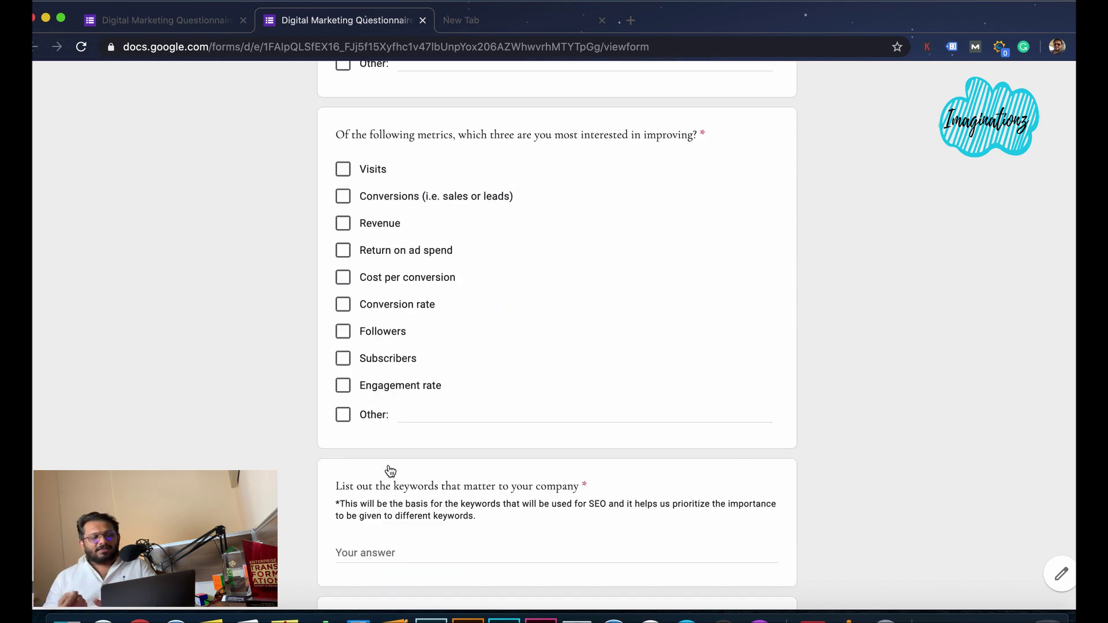
- Return to the questionnaire's editor and review the summary of collected responses through the best call time question
click(182, 21)
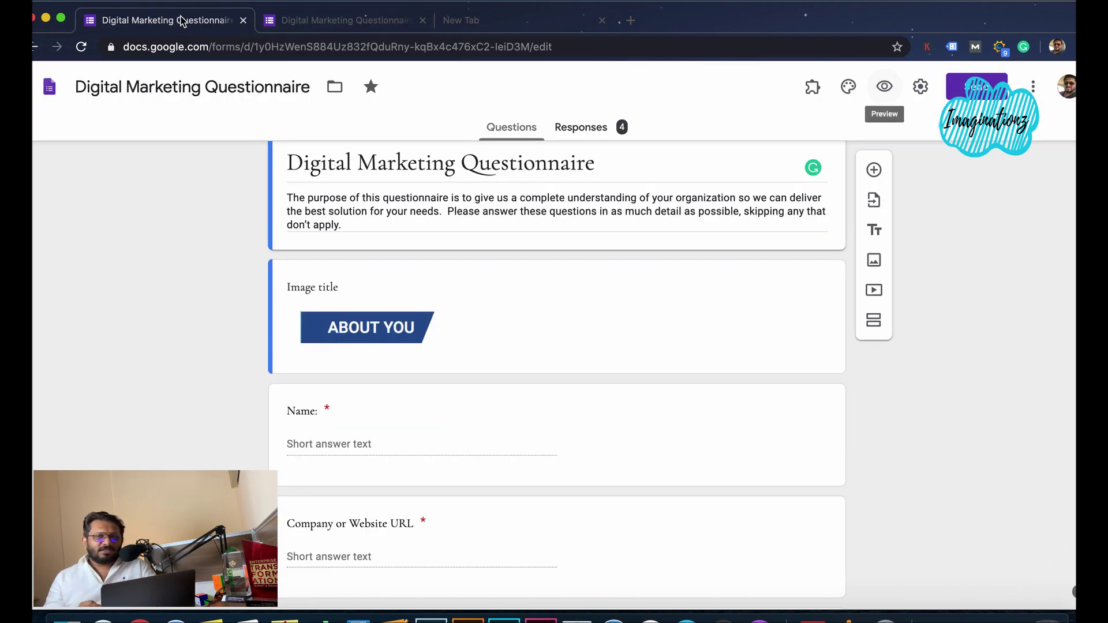
click(565, 127)
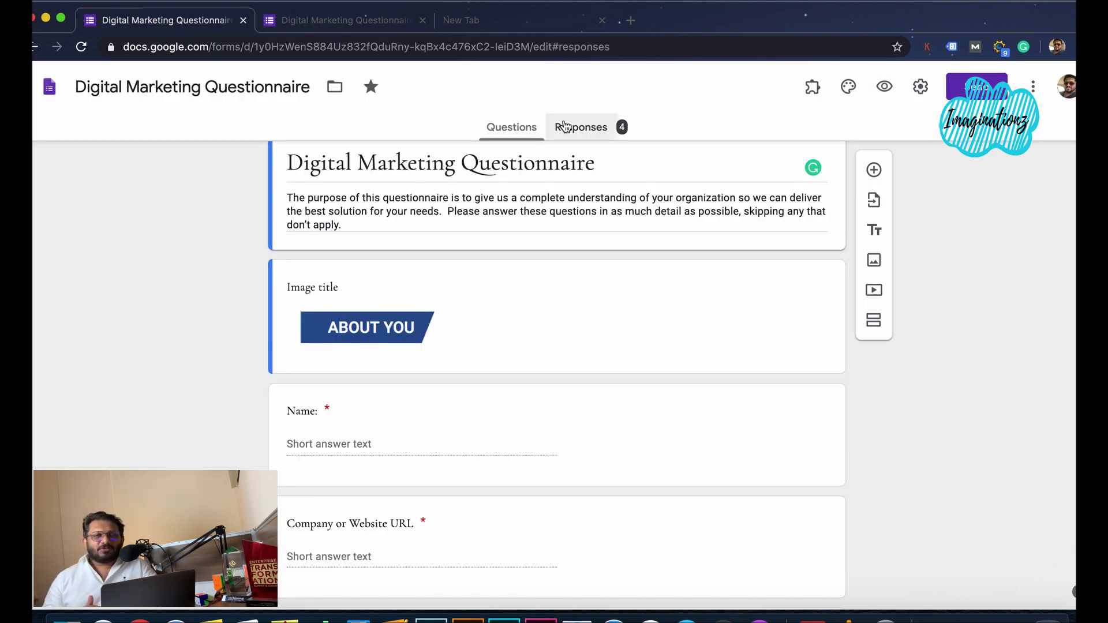
scroll(613, 392, down, 15)
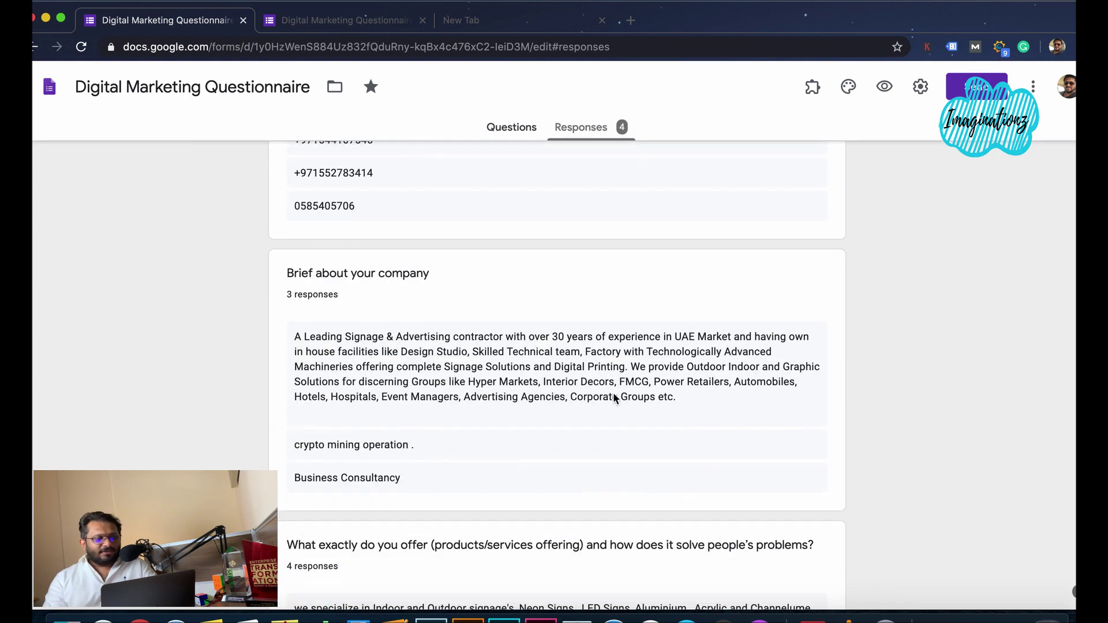
scroll(613, 393, down, 20)
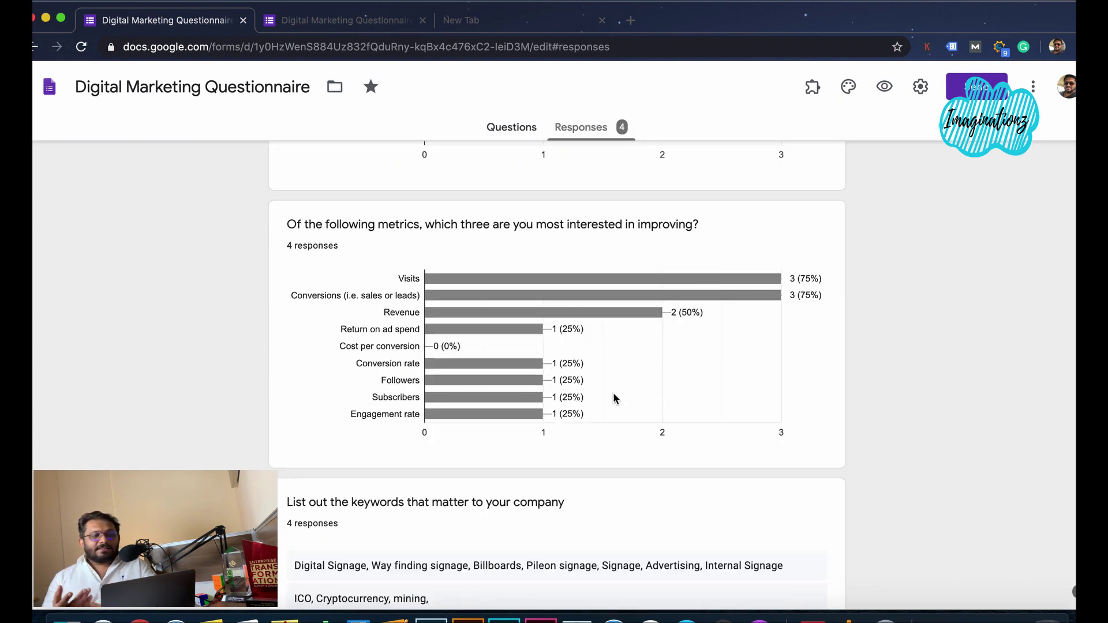
scroll(613, 392, up, 10)
scroll(613, 392, down, 6)
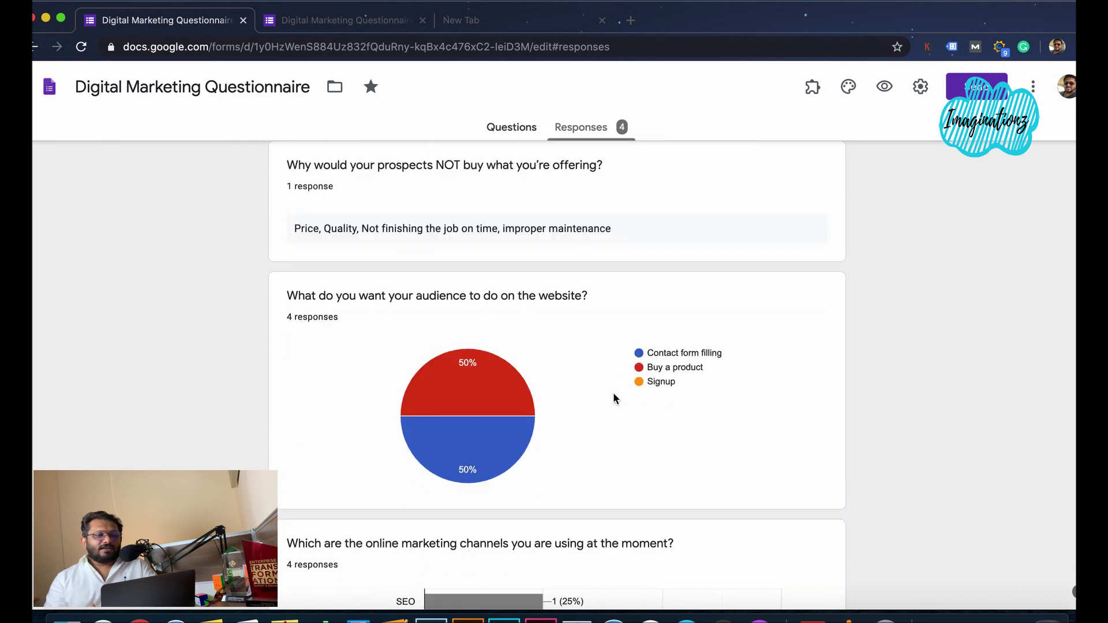
scroll(612, 397, down, 20)
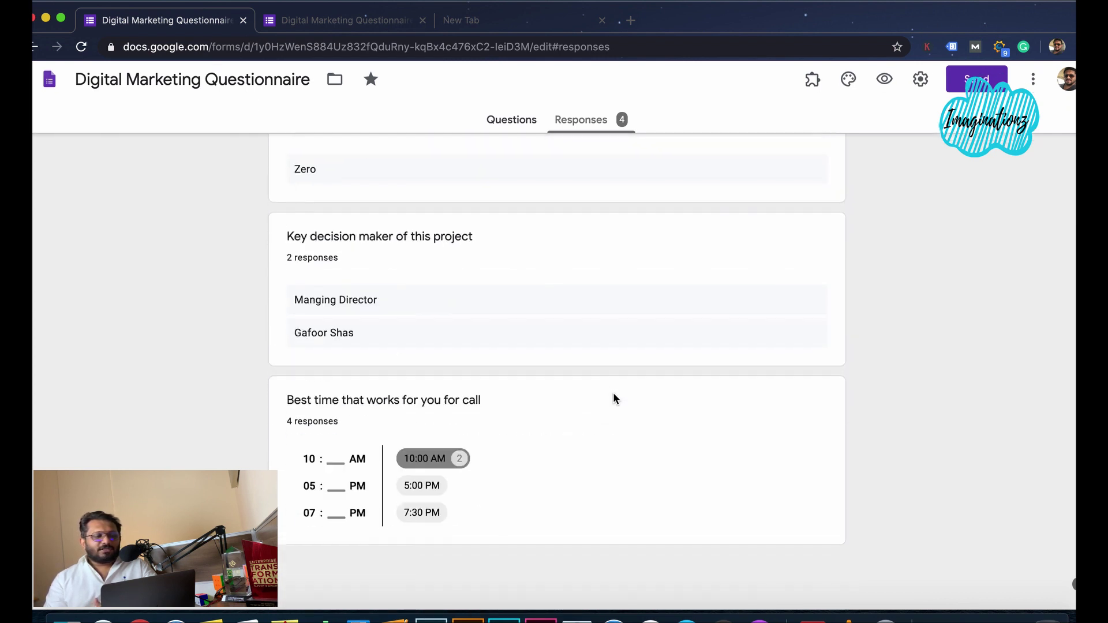